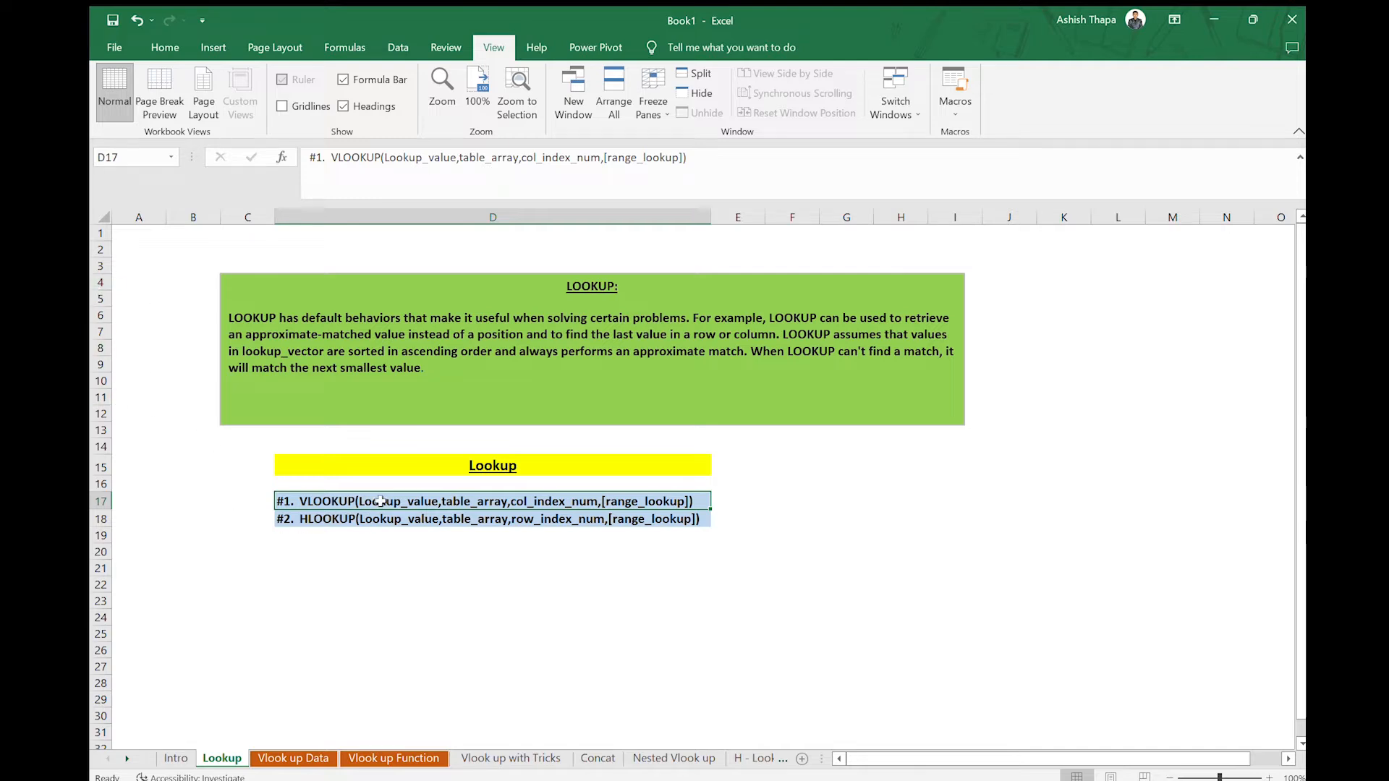
{"action": "left_click", "coordinate": [441, 537]}
{"action": "left_click", "coordinate": [465, 508]}
{"action": "left_click", "coordinate": [466, 533]}
{"action": "left_click", "coordinate": [473, 512]}
{"action": "left_click", "coordinate": [173, 383]}
{"action": "left_click", "coordinate": [191, 427]}
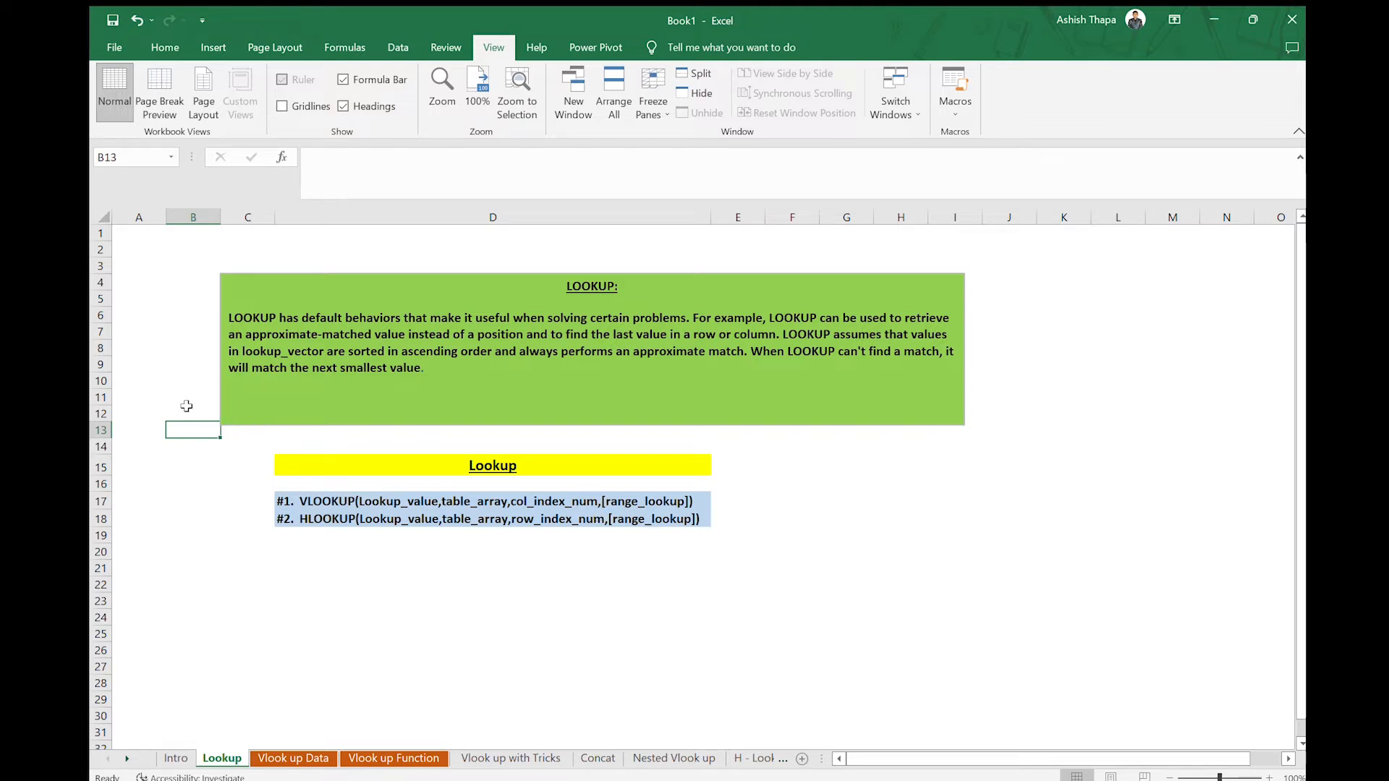
{"action": "left_click", "coordinate": [186, 407]}
{"action": "left_click", "coordinate": [183, 441]}
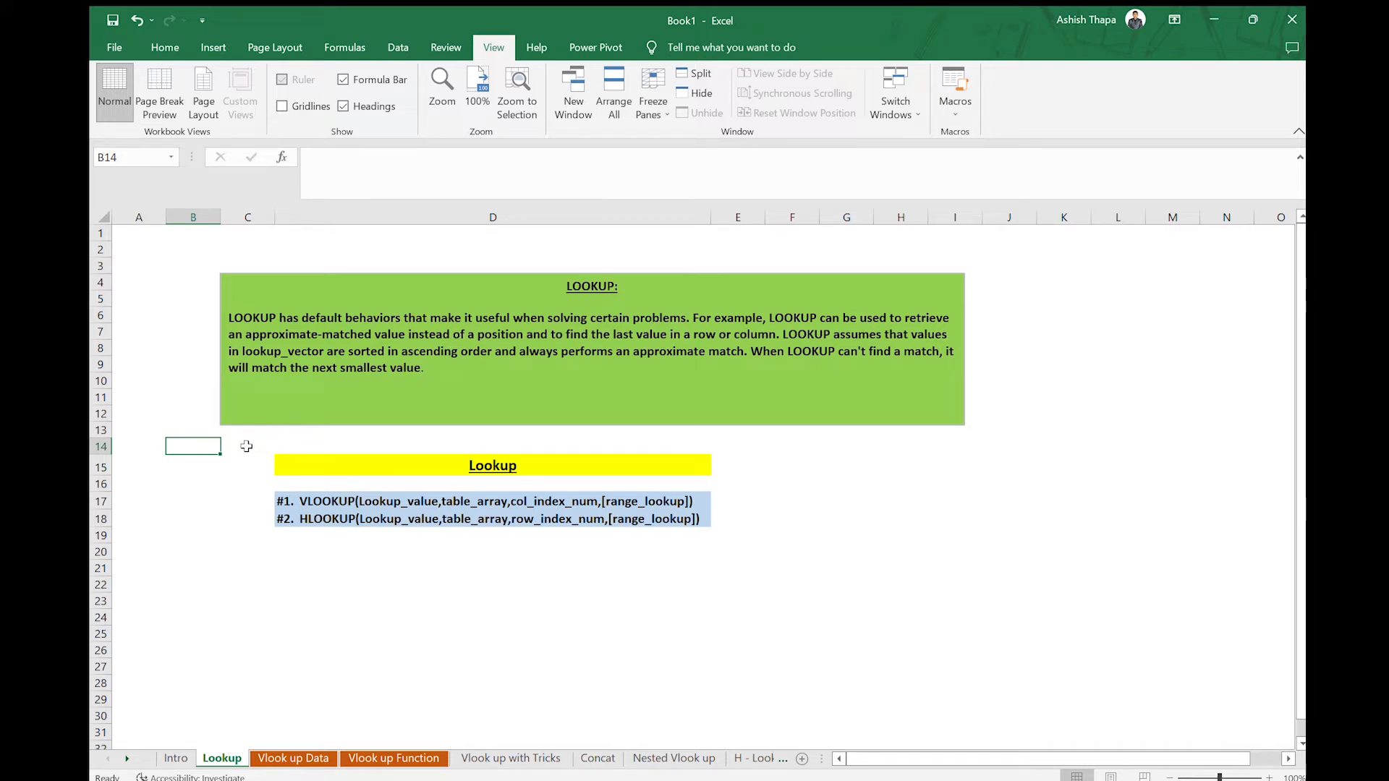
{"action": "left_click", "coordinate": [284, 446]}
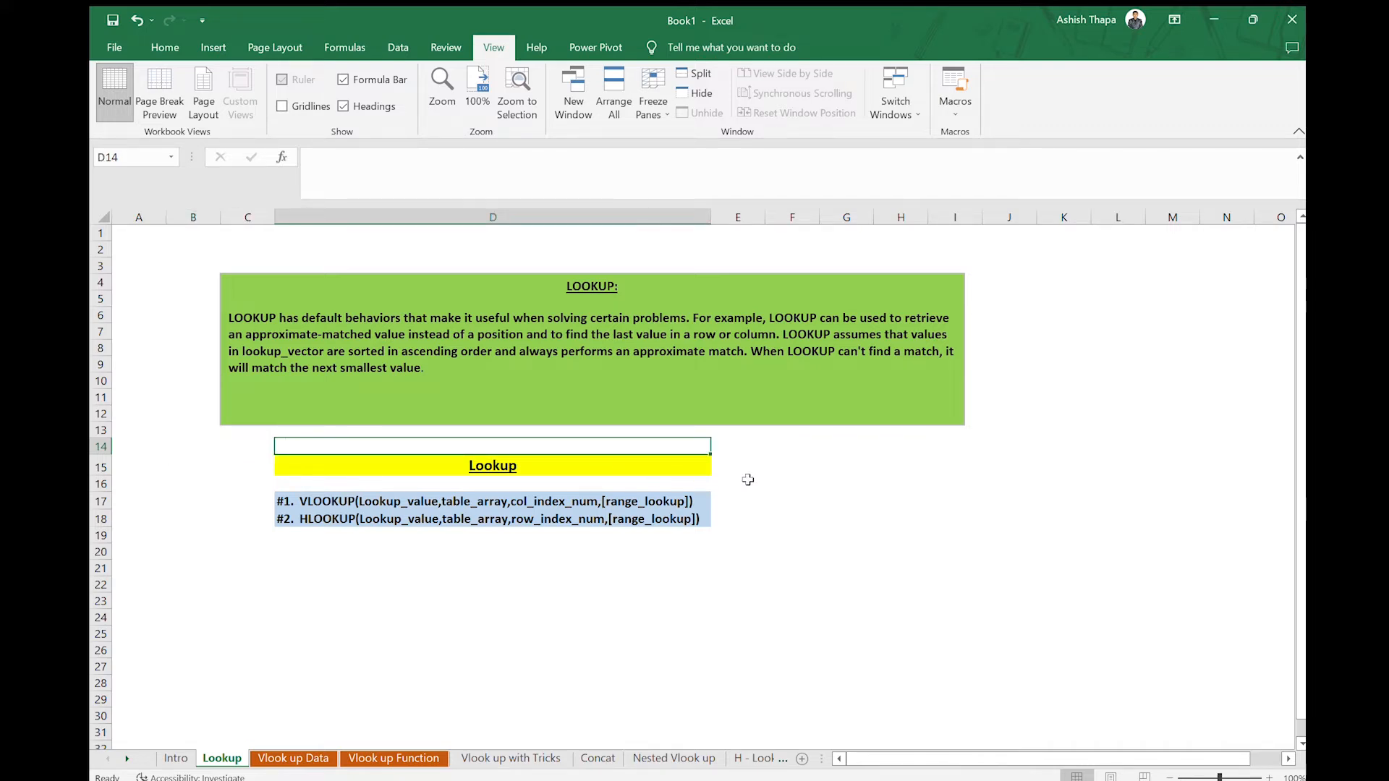
{"action": "left_click", "coordinate": [778, 452]}
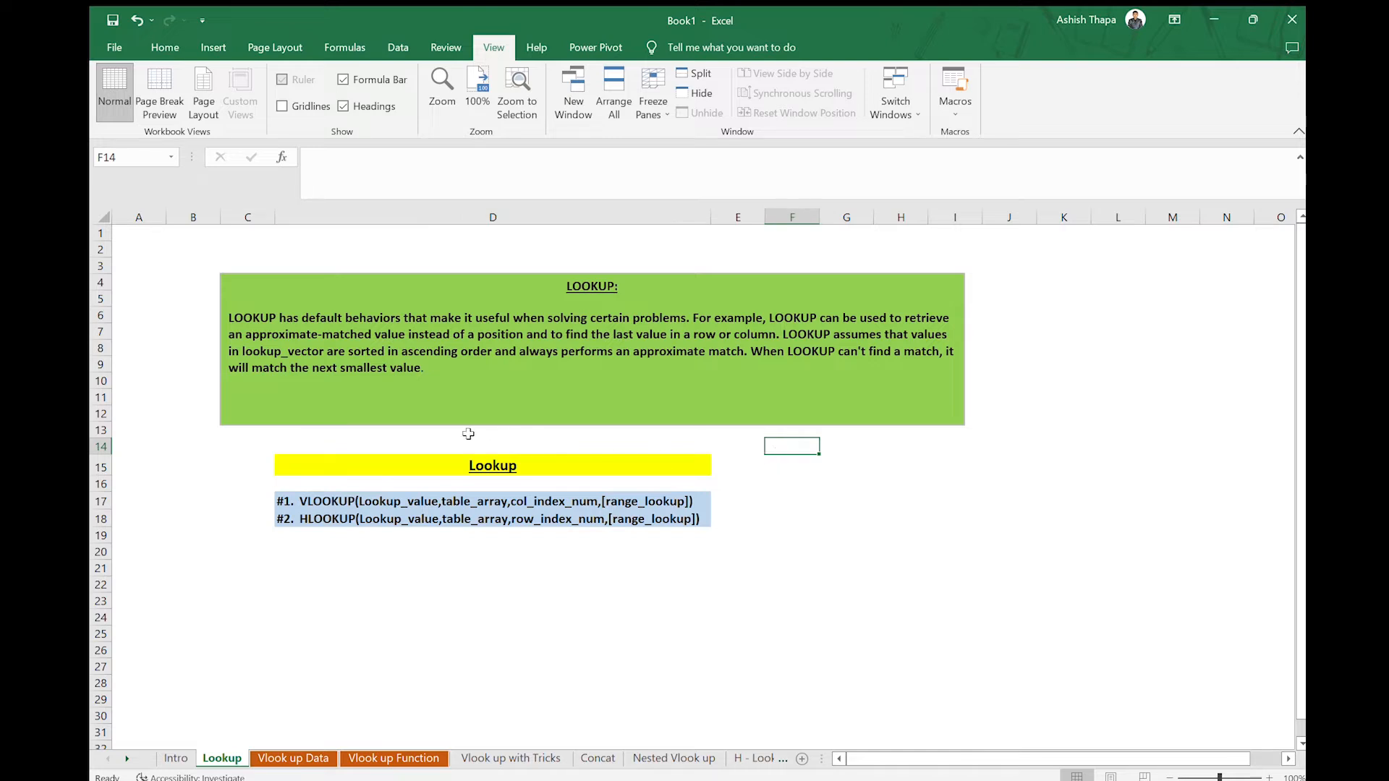
{"action": "left_click", "coordinate": [844, 436]}
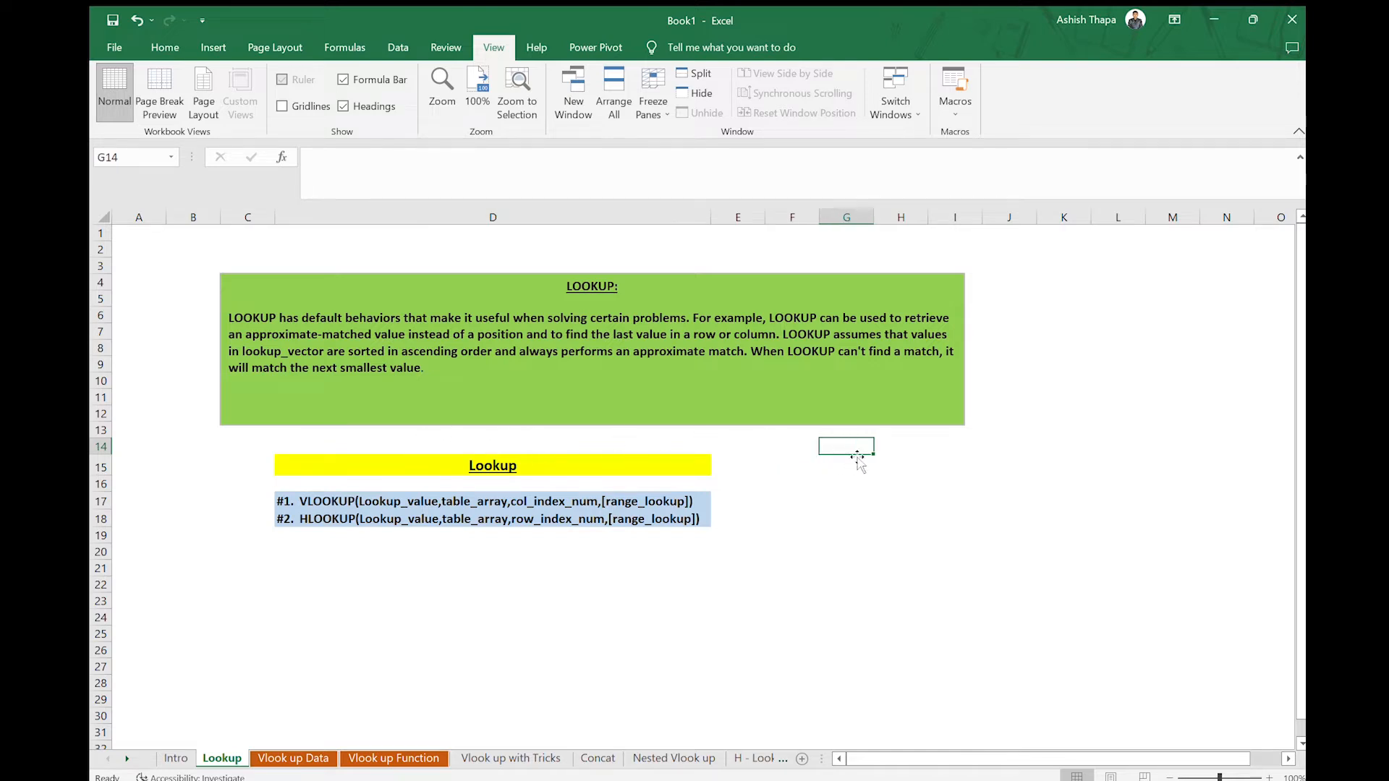
{"action": "left_click", "coordinate": [931, 443]}
{"action": "left_click", "coordinate": [330, 449]}
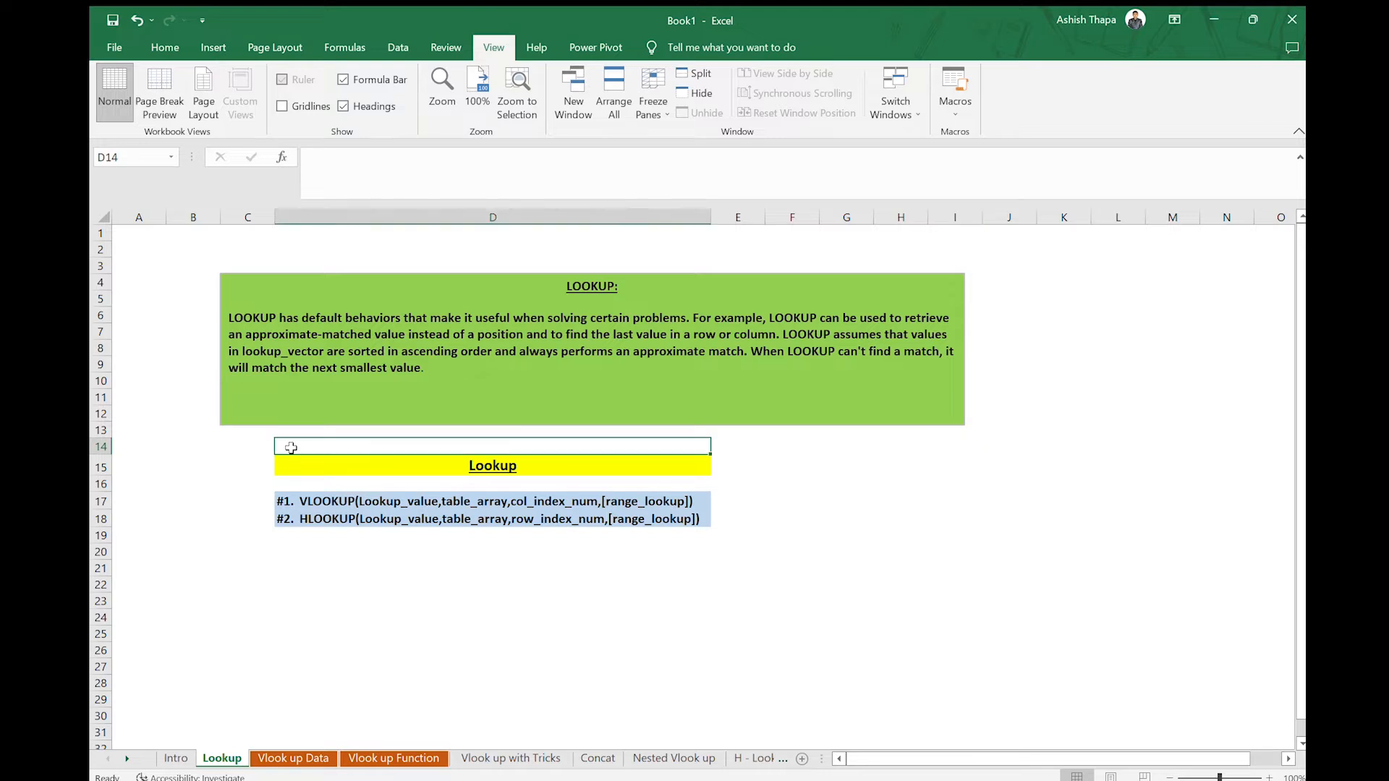
{"action": "left_click", "coordinate": [241, 444]}
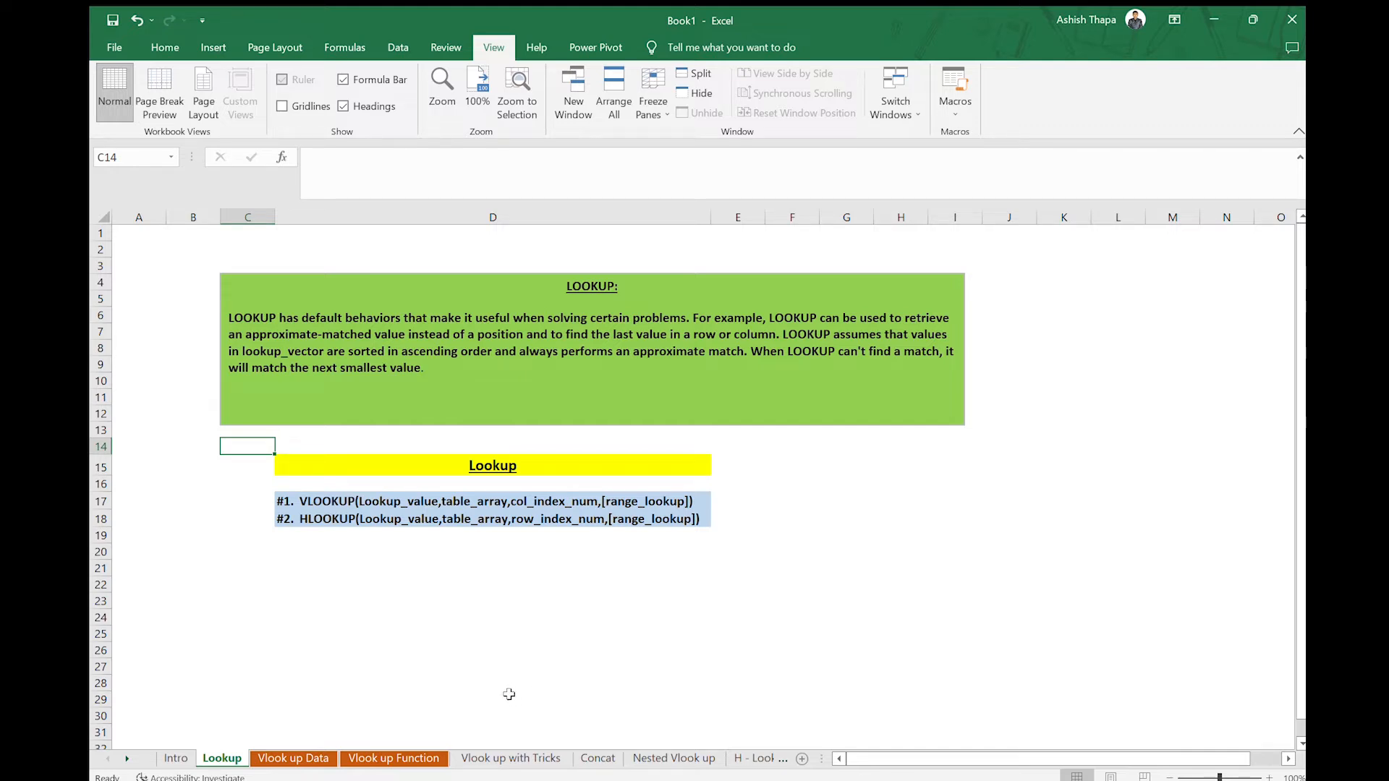
Open the Vlook up Data sheet and look through its country records from the first row to the last.
{"action": "left_click", "coordinate": [311, 758]}
{"action": "scroll", "coordinate": [358, 528], "scroll_direction": "down", "scroll_amount": 6}
{"action": "scroll", "coordinate": [356, 529], "scroll_direction": "up", "scroll_amount": 6}
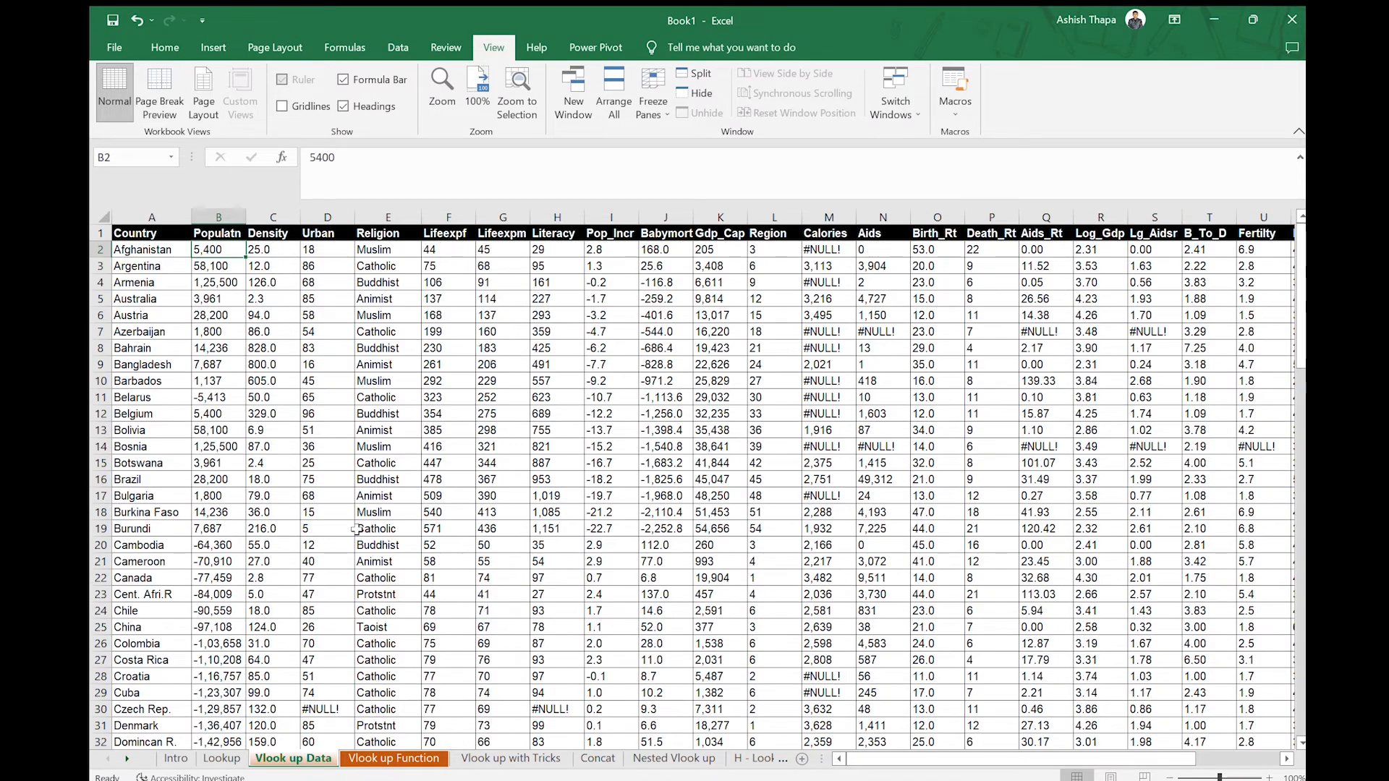
{"action": "scroll", "coordinate": [356, 530], "scroll_direction": "down", "scroll_amount": 7}
{"action": "scroll", "coordinate": [275, 484], "scroll_direction": "up", "scroll_amount": 7}
{"action": "scroll", "coordinate": [208, 455], "scroll_direction": "down", "scroll_amount": 20}
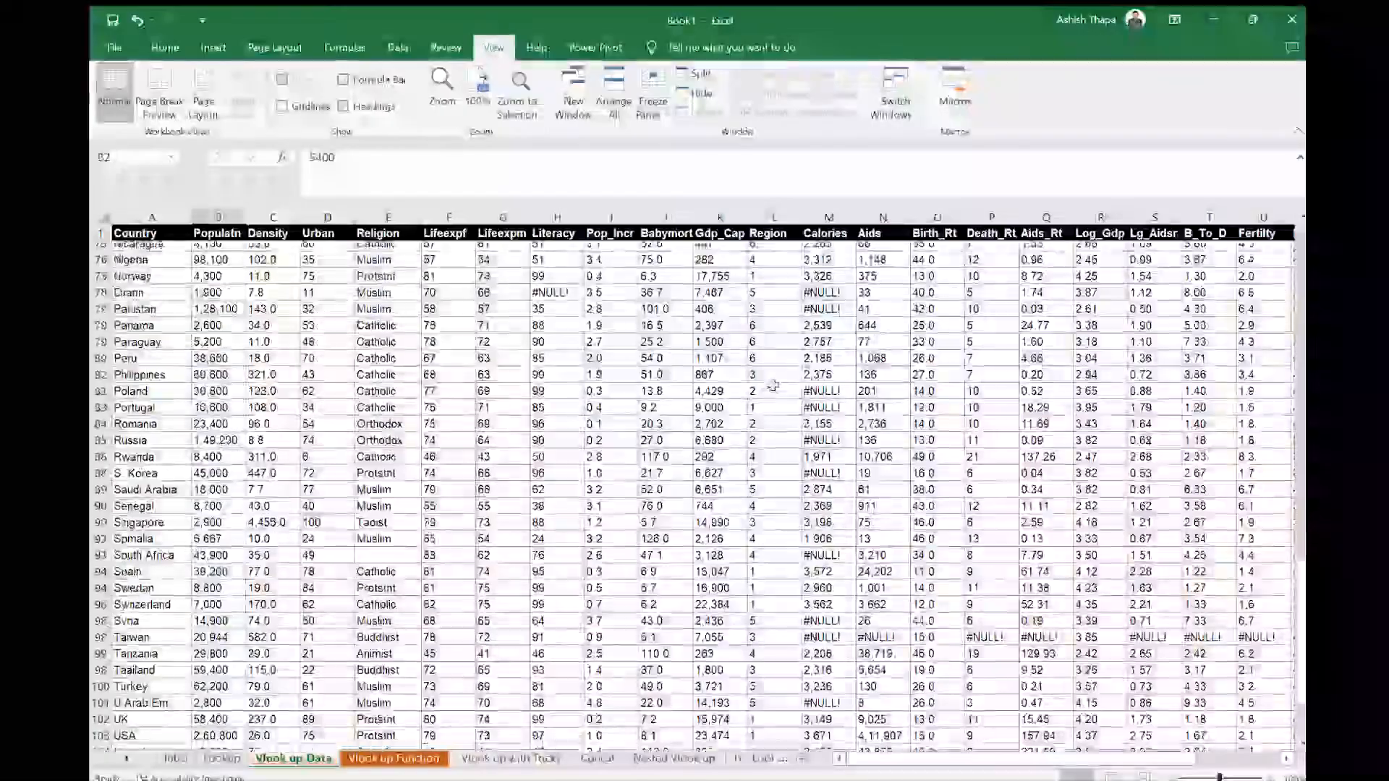
{"action": "scroll", "coordinate": [774, 385], "scroll_direction": "up", "scroll_amount": 20}
{"action": "scroll", "coordinate": [781, 388], "scroll_direction": "down", "scroll_amount": 7}
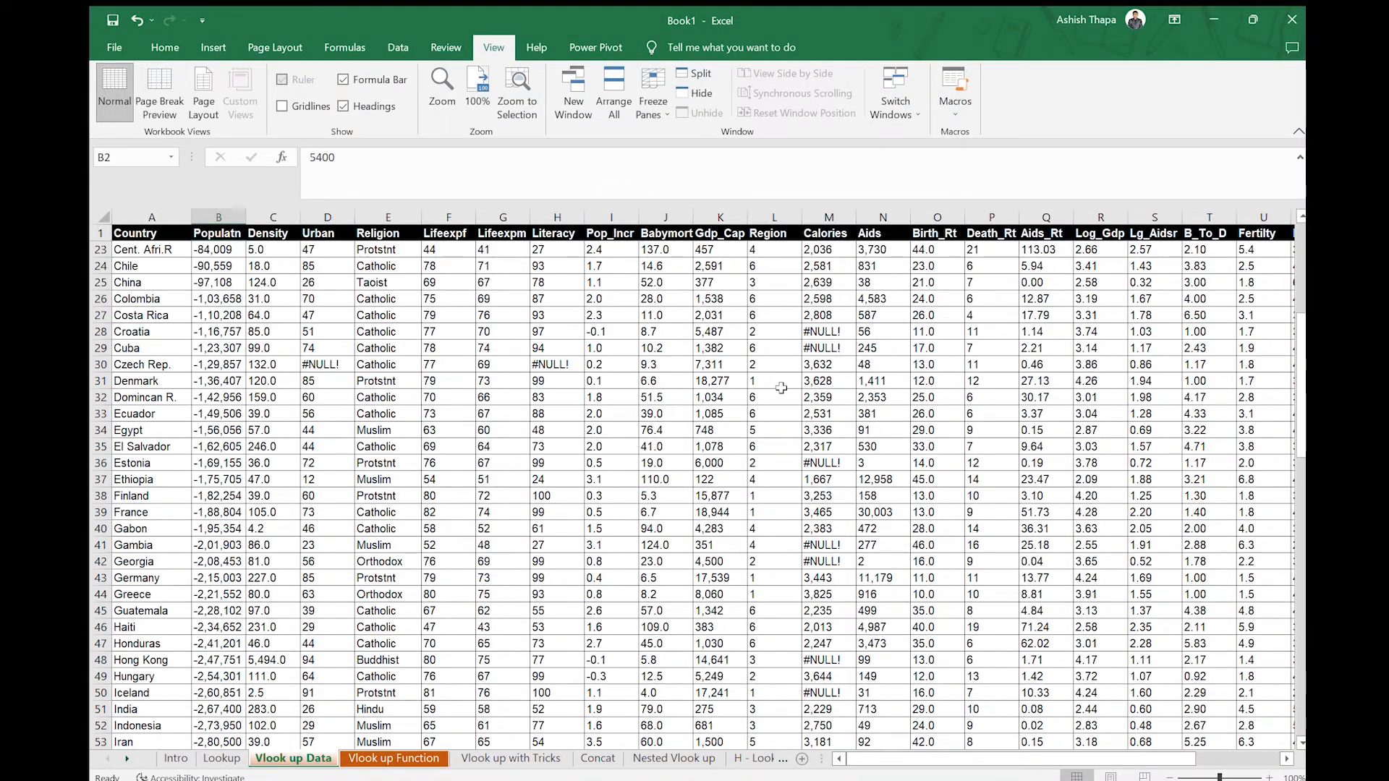
{"action": "scroll", "coordinate": [782, 388], "scroll_direction": "down", "scroll_amount": 6}
{"action": "scroll", "coordinate": [781, 388], "scroll_direction": "up", "scroll_amount": 13}
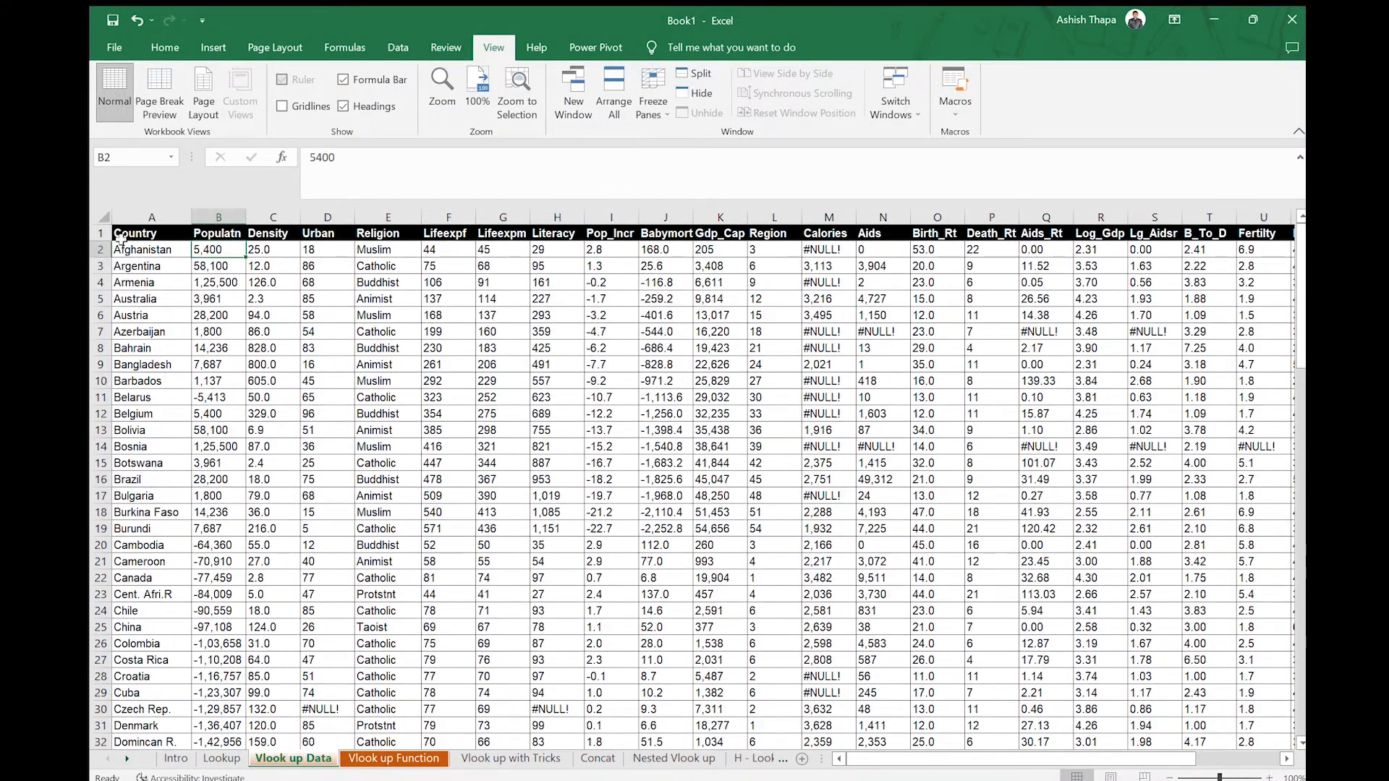
Select the header row of the country table and check that it stays in view throughout the records.
{"action": "left_click", "coordinate": [100, 233]}
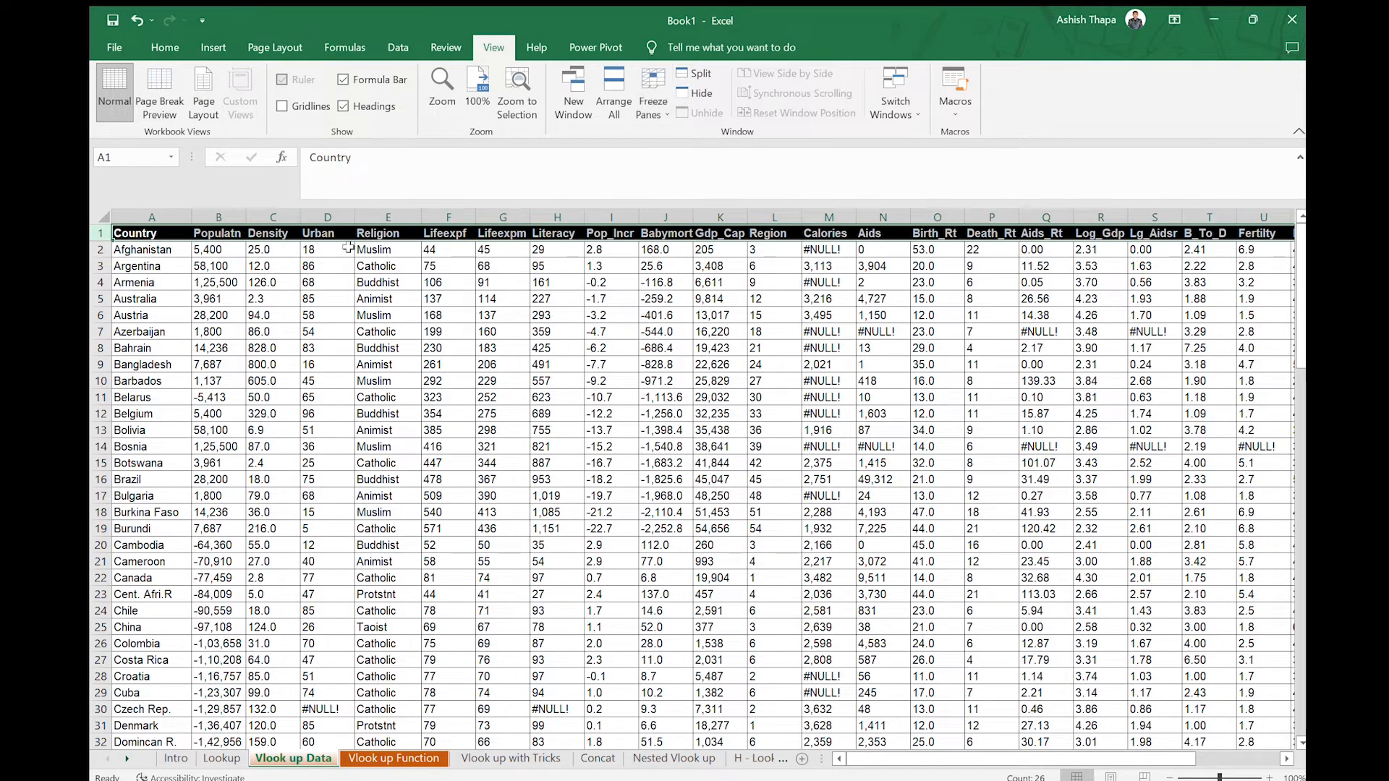
{"action": "left_click", "coordinate": [291, 236]}
{"action": "scroll", "coordinate": [375, 318], "scroll_direction": "down", "scroll_amount": 20}
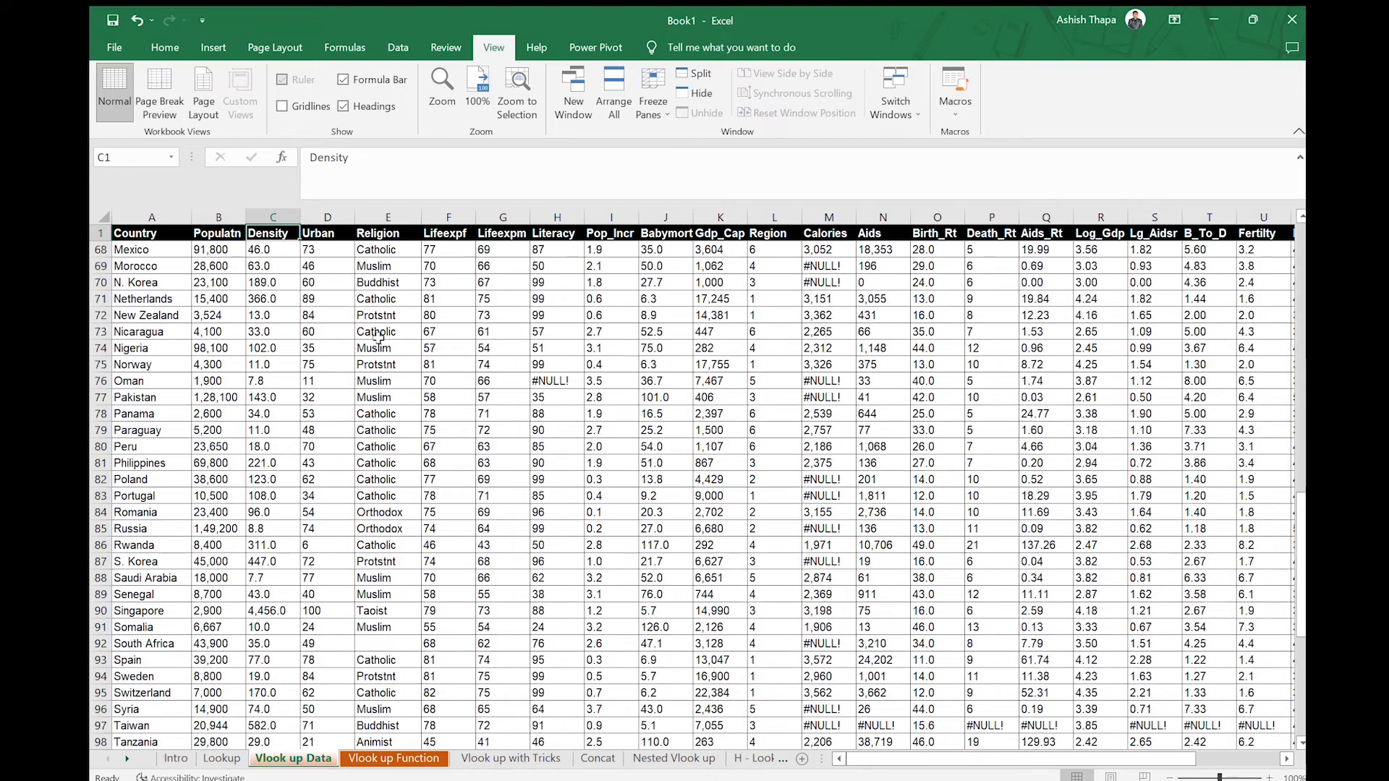
{"action": "scroll", "coordinate": [377, 335], "scroll_direction": "down", "scroll_amount": 12}
{"action": "scroll", "coordinate": [391, 315], "scroll_direction": "up", "scroll_amount": 20}
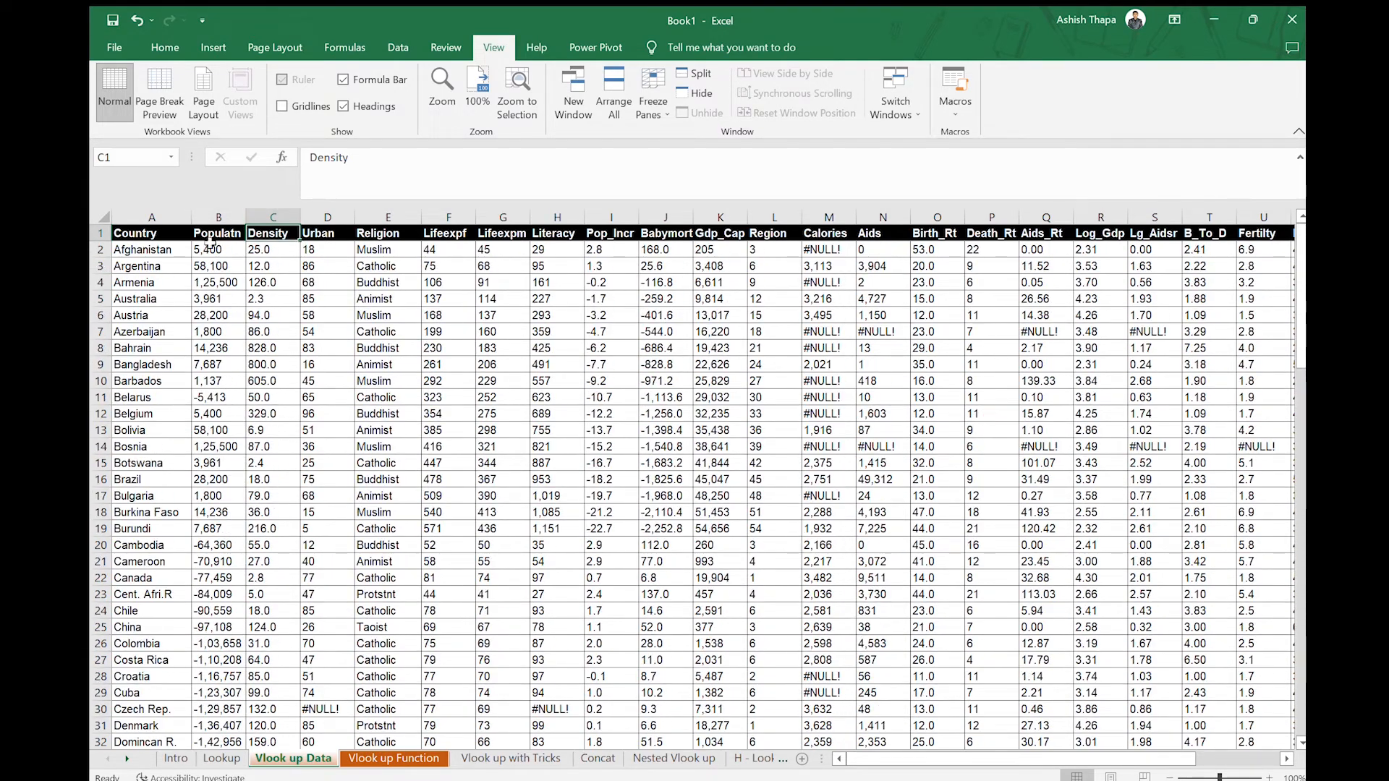
Select the header row in row 1 and look at the Freeze Panes command for it.
{"action": "left_click", "coordinate": [172, 49]}
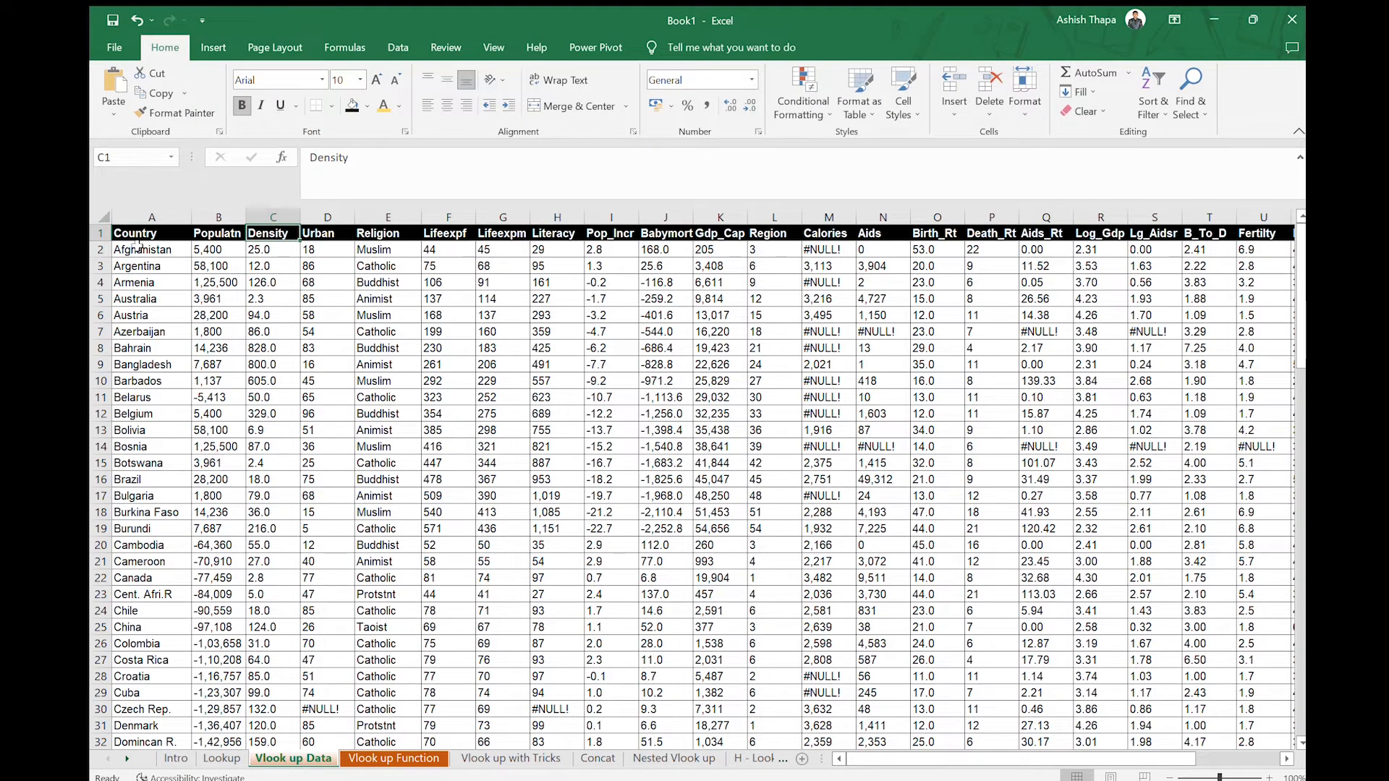
{"action": "left_click", "coordinate": [115, 238]}
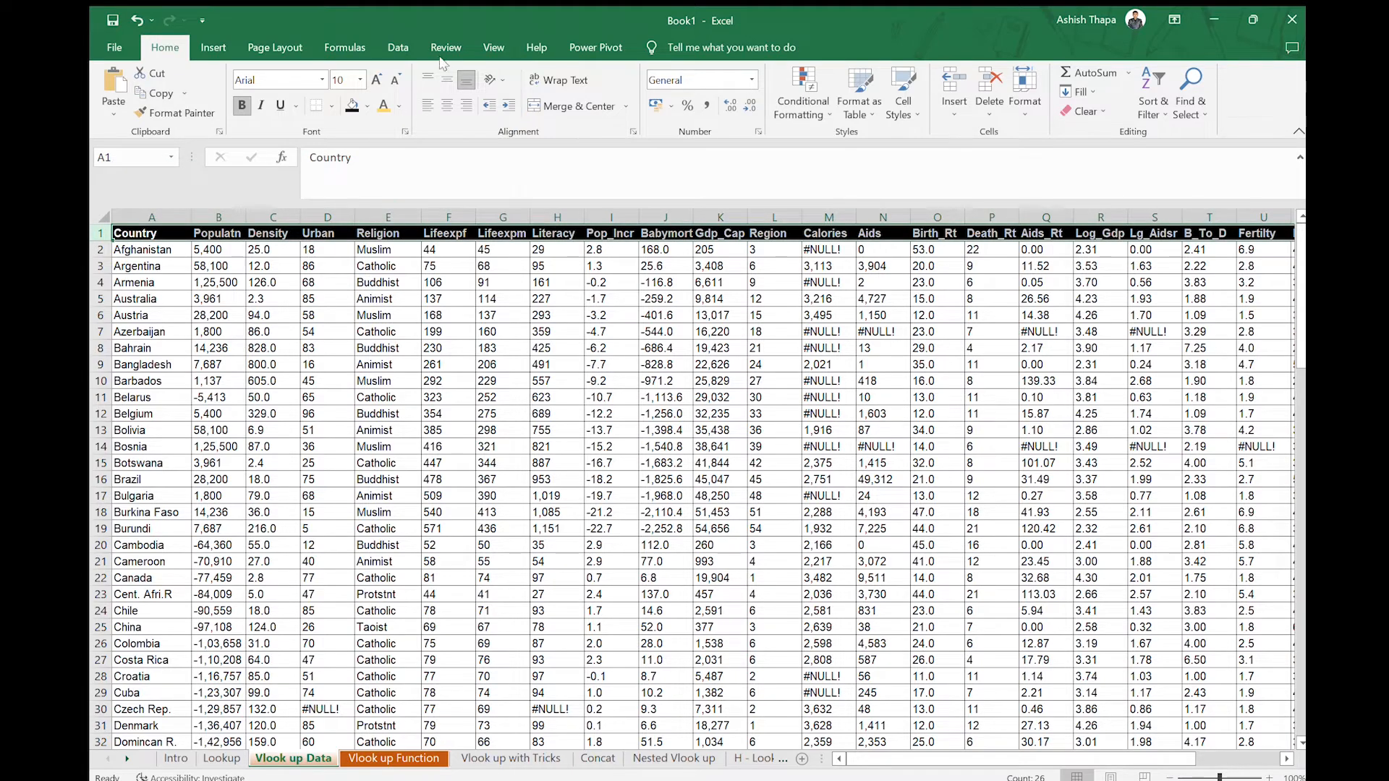
{"action": "left_click", "coordinate": [493, 47]}
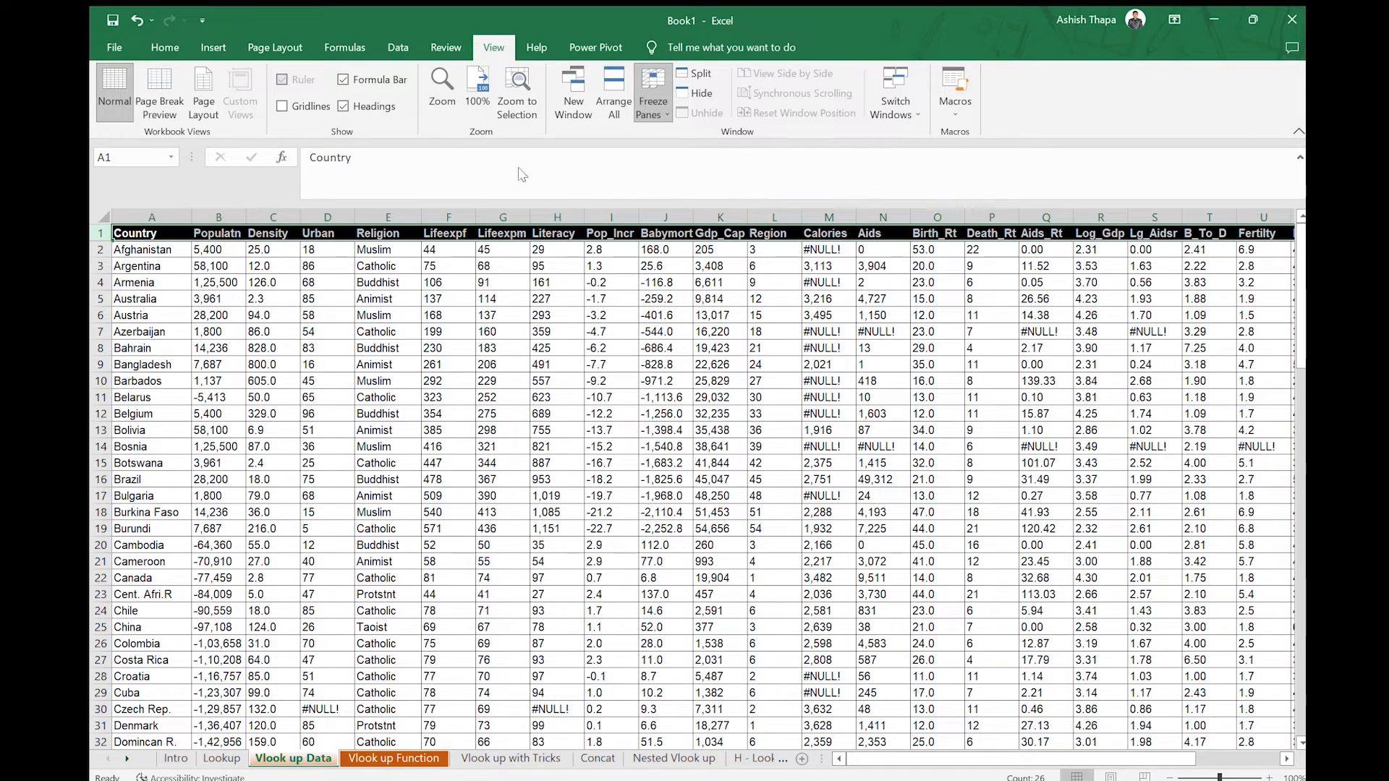
{"action": "left_click", "coordinate": [218, 278]}
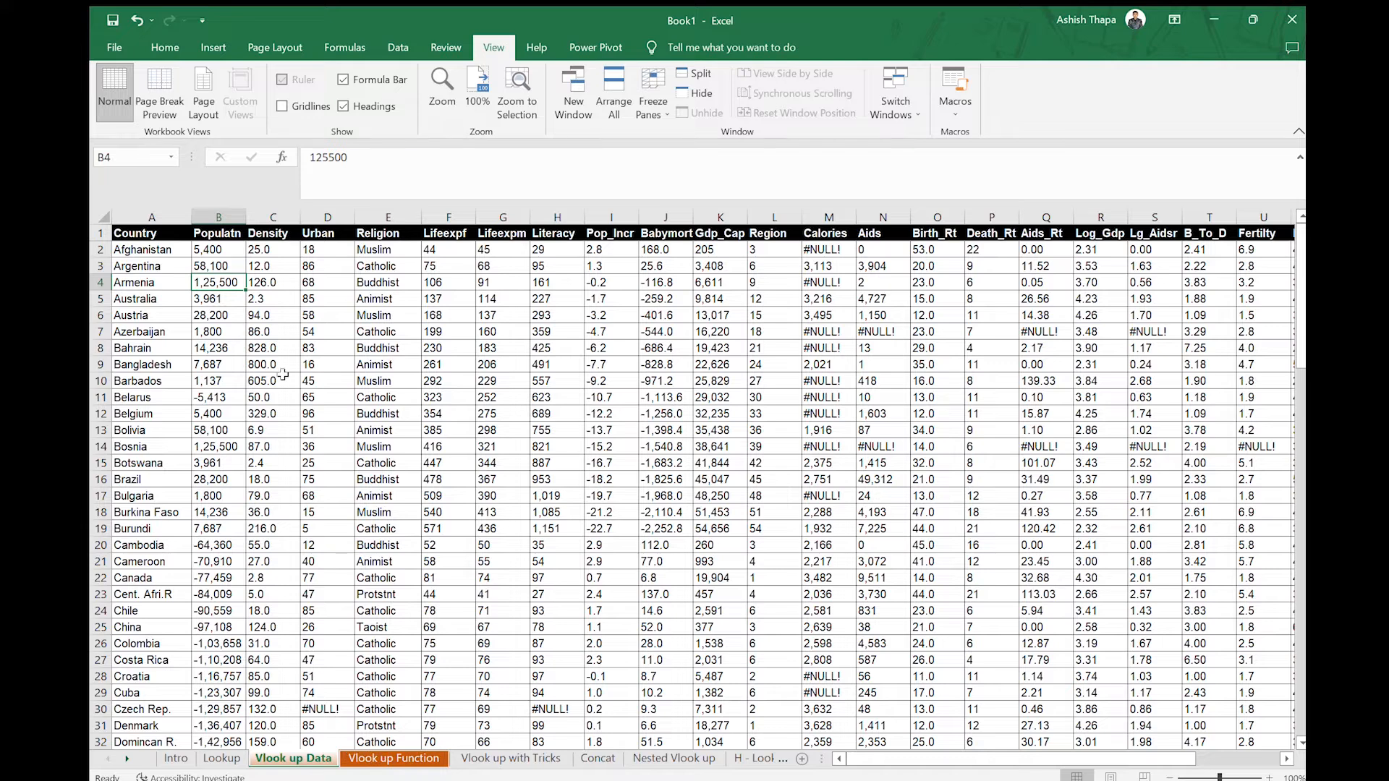
Open the Vlook up Function sheet and examine the VLOOKUP notes, the Country list and the empty Populatn, Density and Urban columns.
{"action": "left_click", "coordinate": [403, 759]}
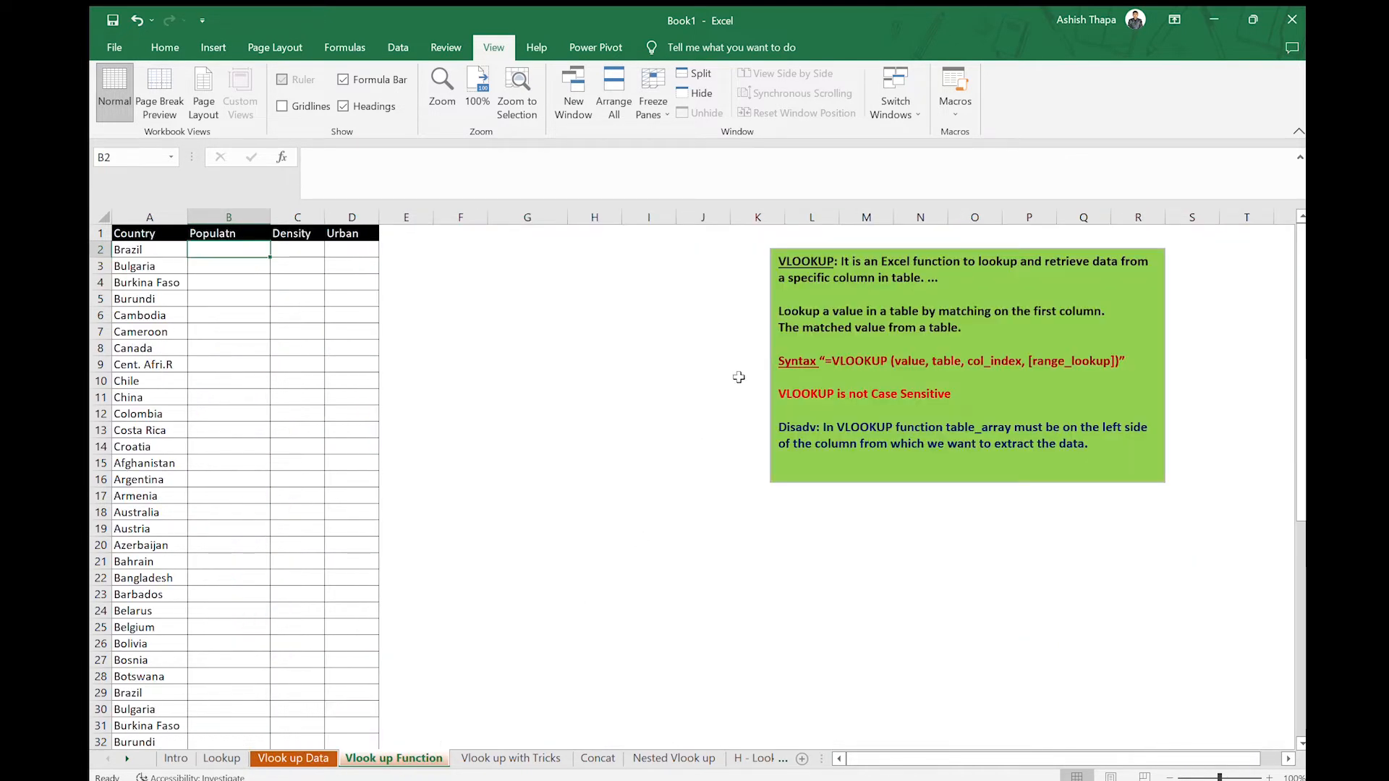
{"action": "scroll", "coordinate": [571, 453], "scroll_direction": "down", "scroll_amount": 1}
{"action": "scroll", "coordinate": [570, 450], "scroll_direction": "up", "scroll_amount": 1}
{"action": "left_click", "coordinate": [535, 364]}
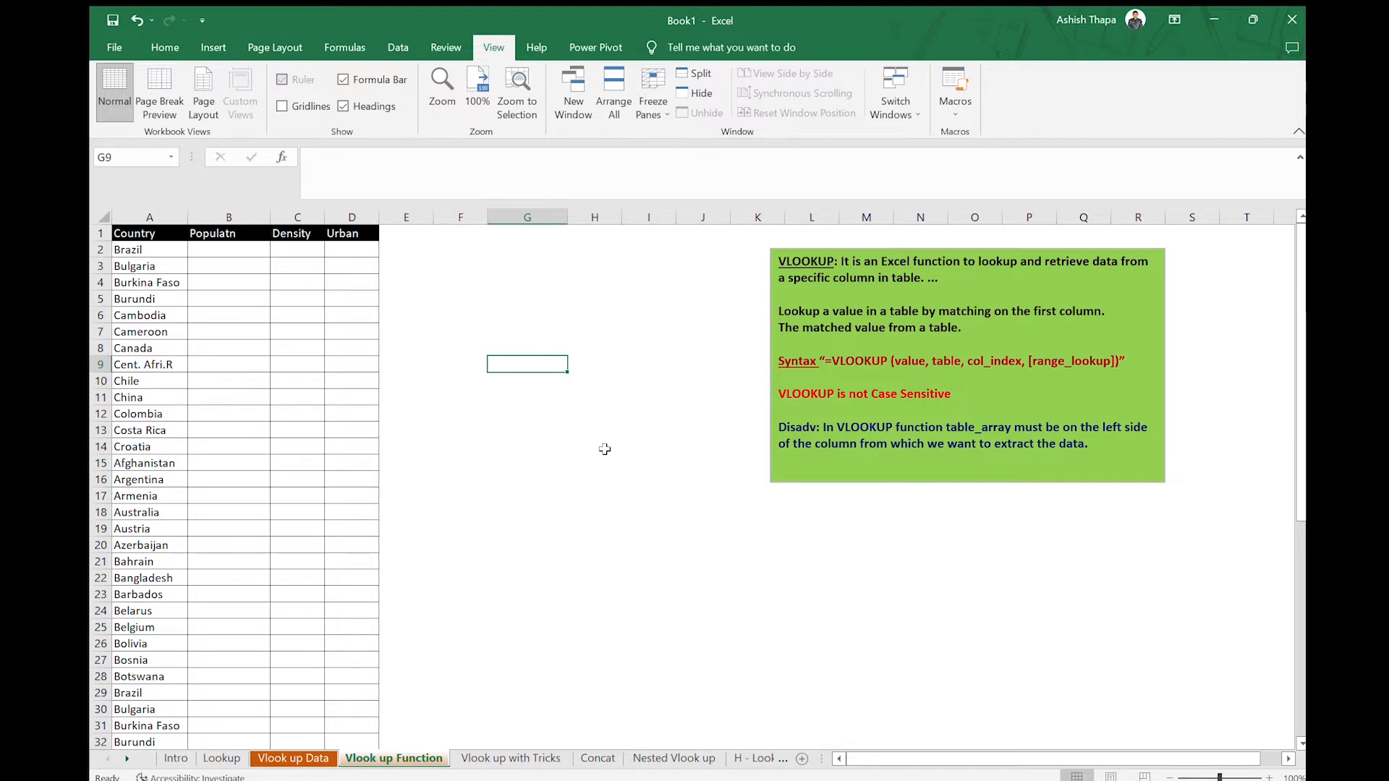
{"action": "left_click", "coordinate": [245, 249]}
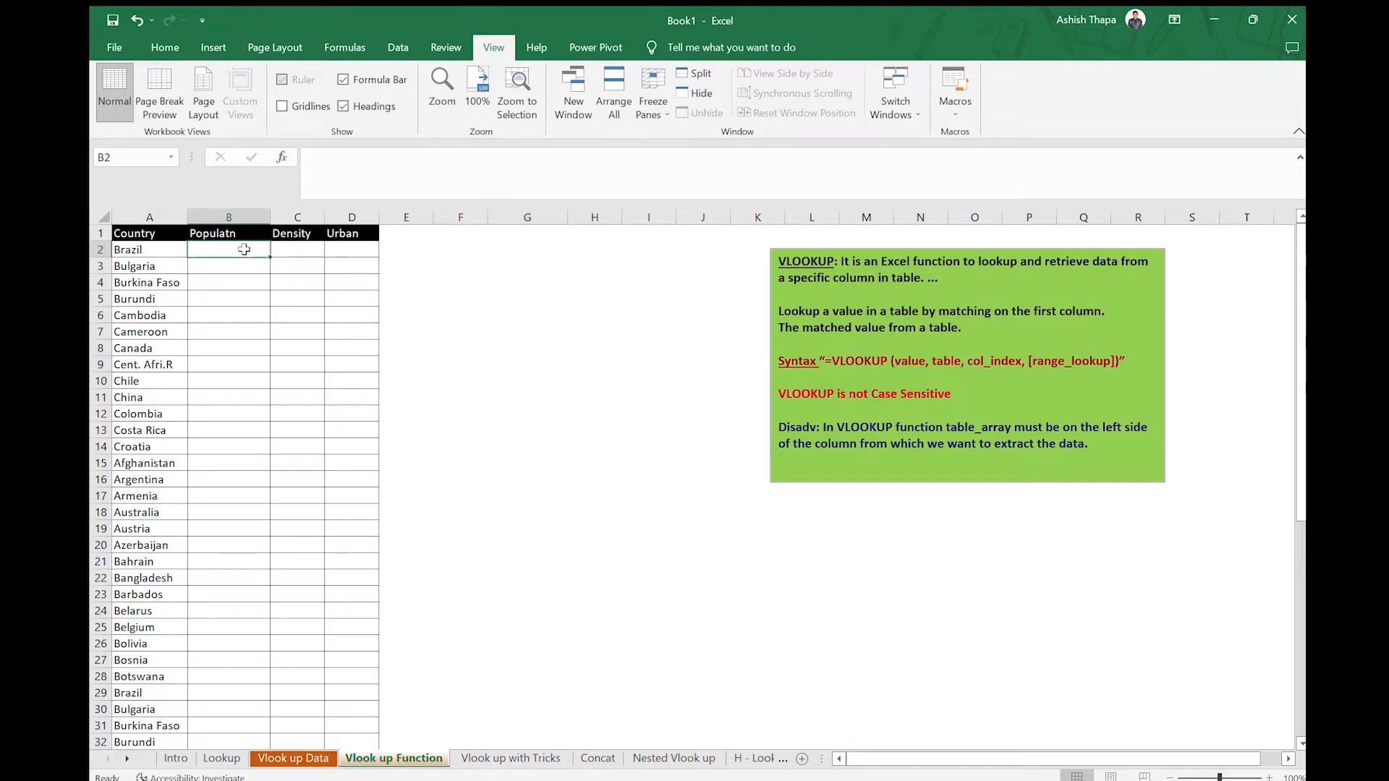
{"action": "left_click", "coordinate": [250, 235]}
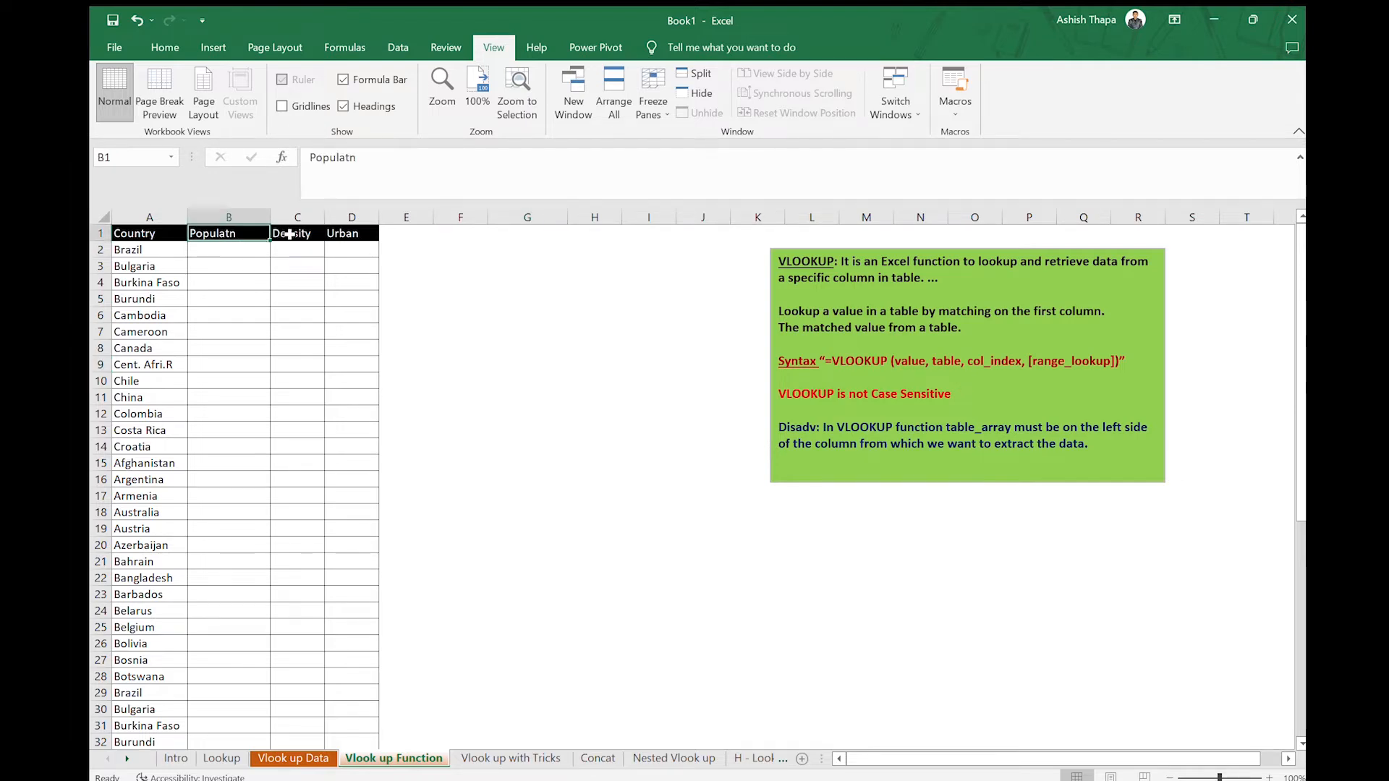
{"action": "left_click", "coordinate": [290, 234]}
{"action": "left_click", "coordinate": [354, 246]}
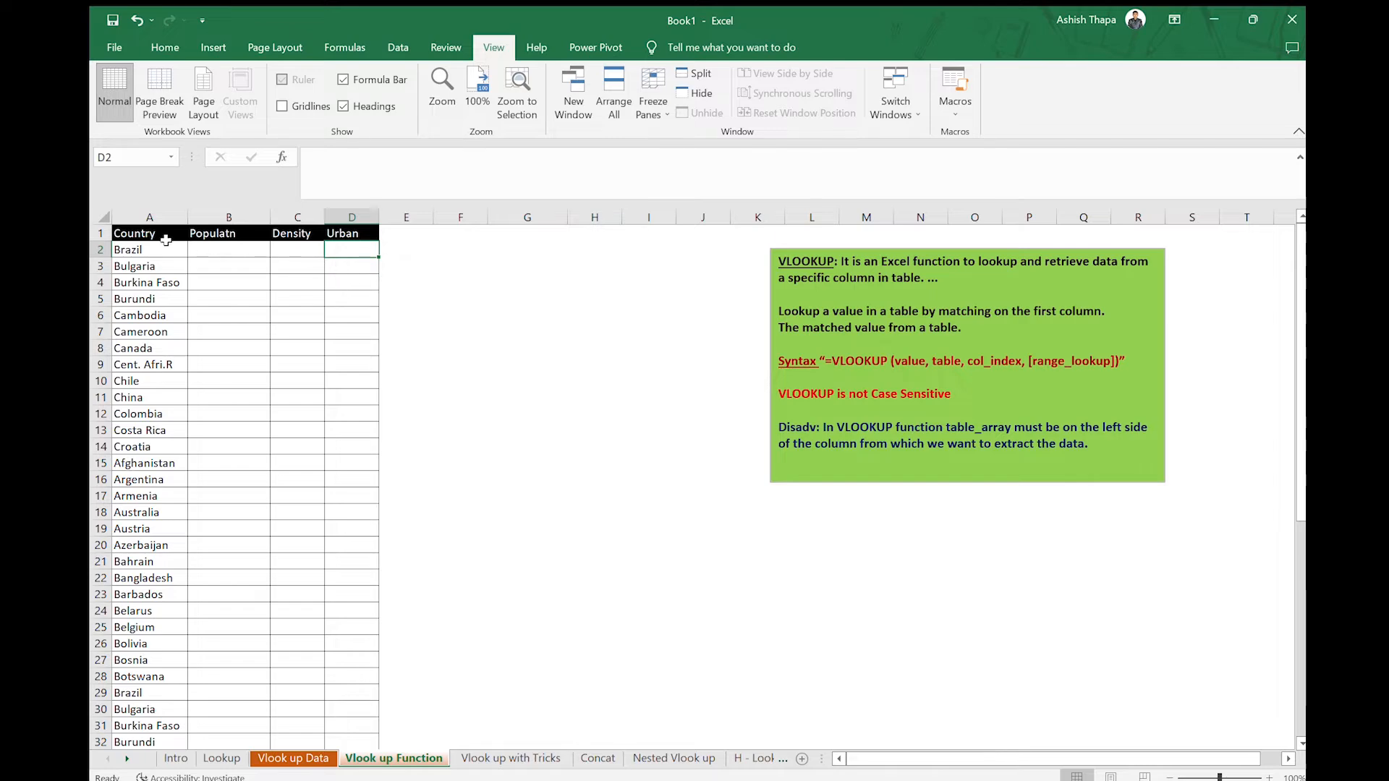
{"action": "left_click", "coordinate": [166, 238]}
{"action": "left_click", "coordinate": [165, 248]}
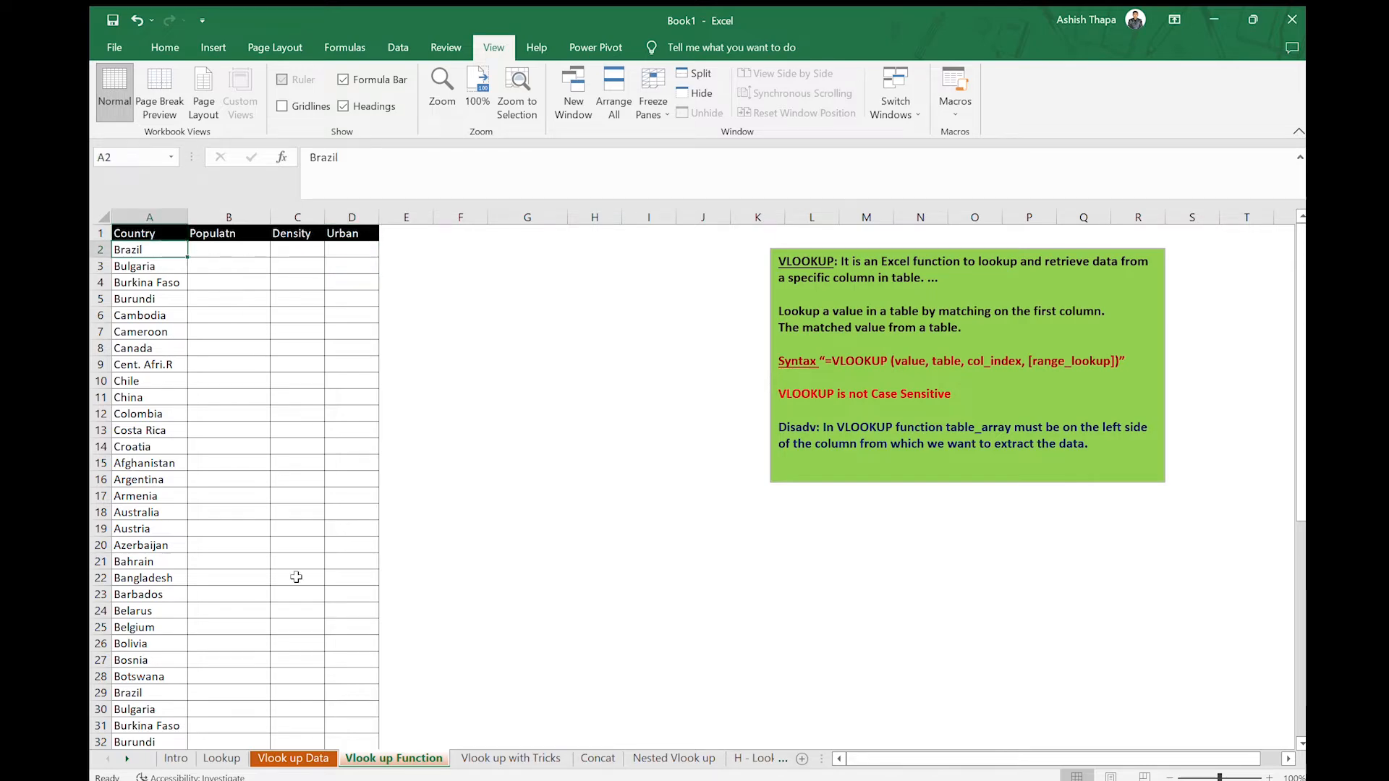
Go back to the Vlook up Data sheet and locate the Populatn, Density and Urban headers.
{"action": "left_click", "coordinate": [292, 758]}
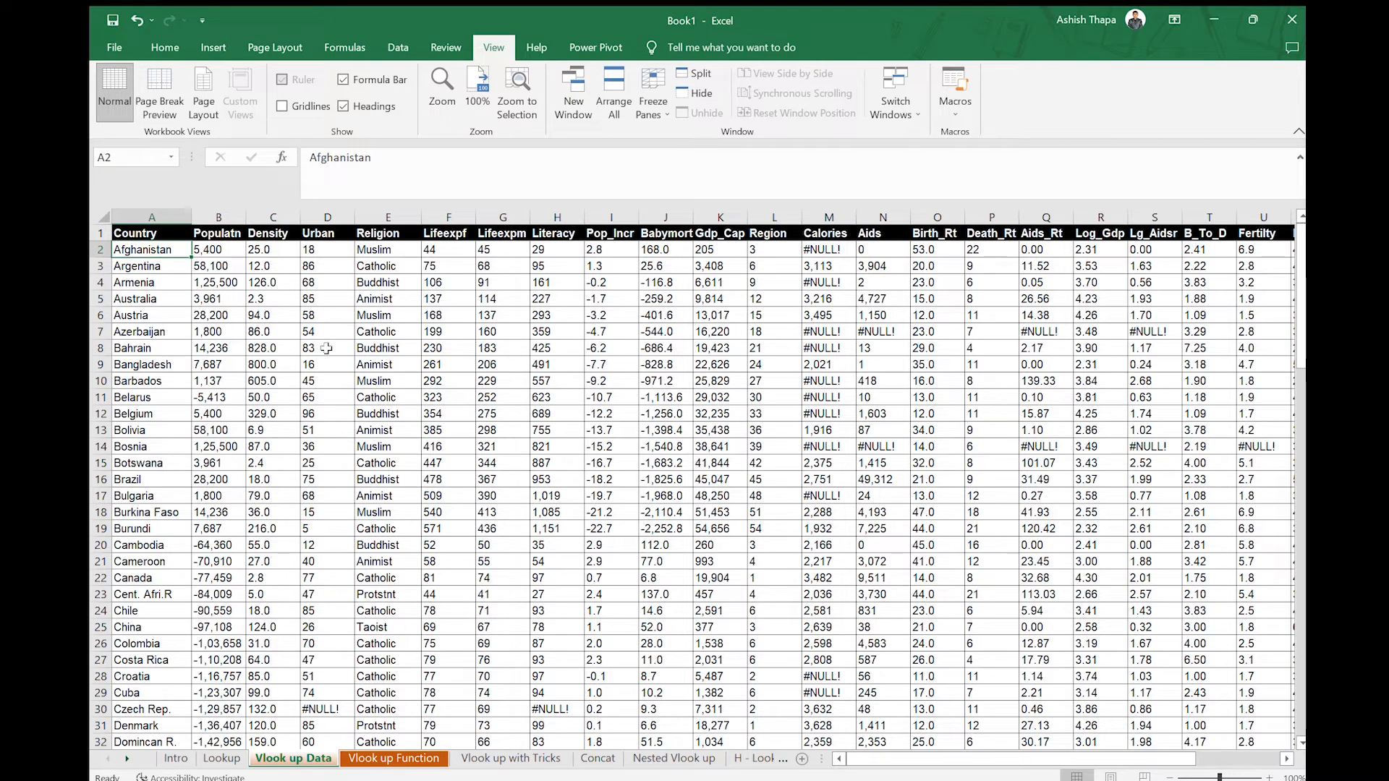
{"action": "left_click", "coordinate": [223, 233]}
{"action": "left_click", "coordinate": [274, 232]}
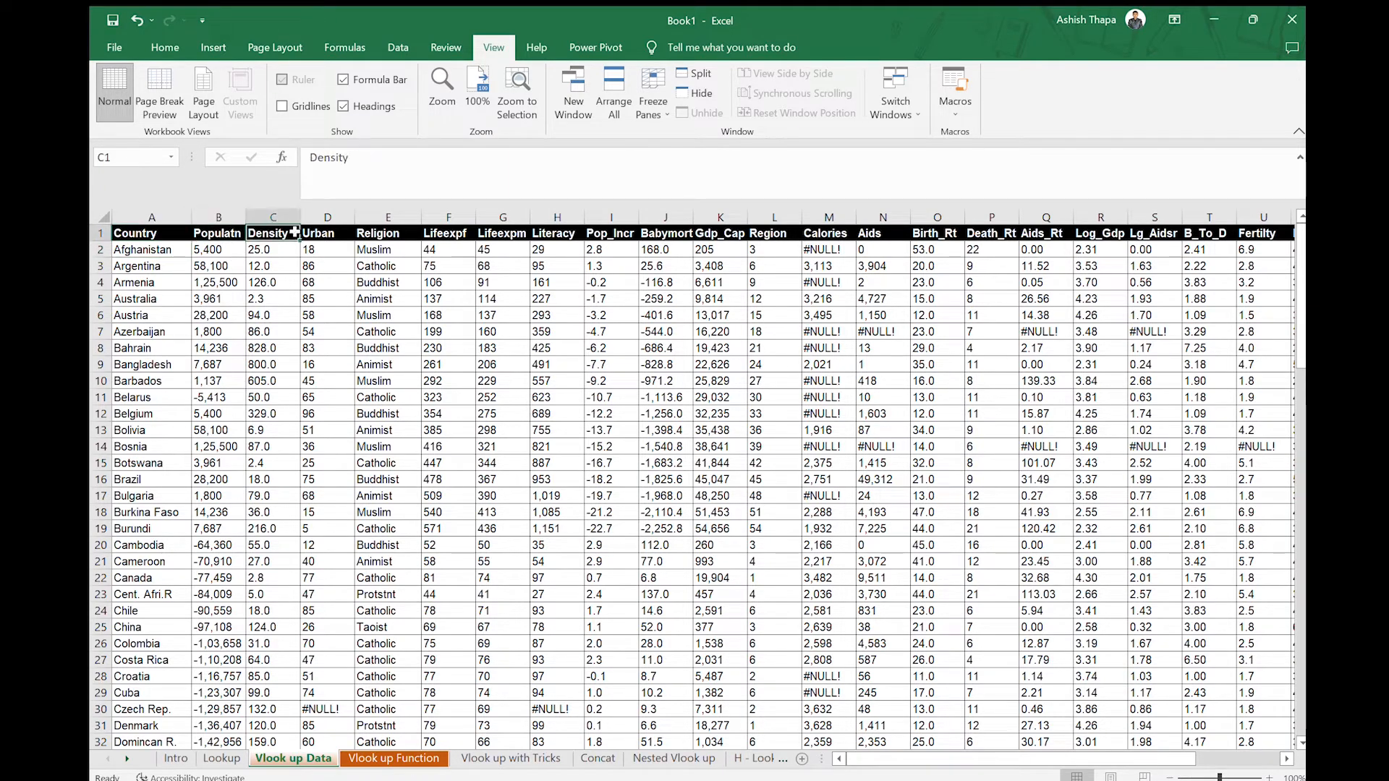
{"action": "left_click", "coordinate": [320, 232]}
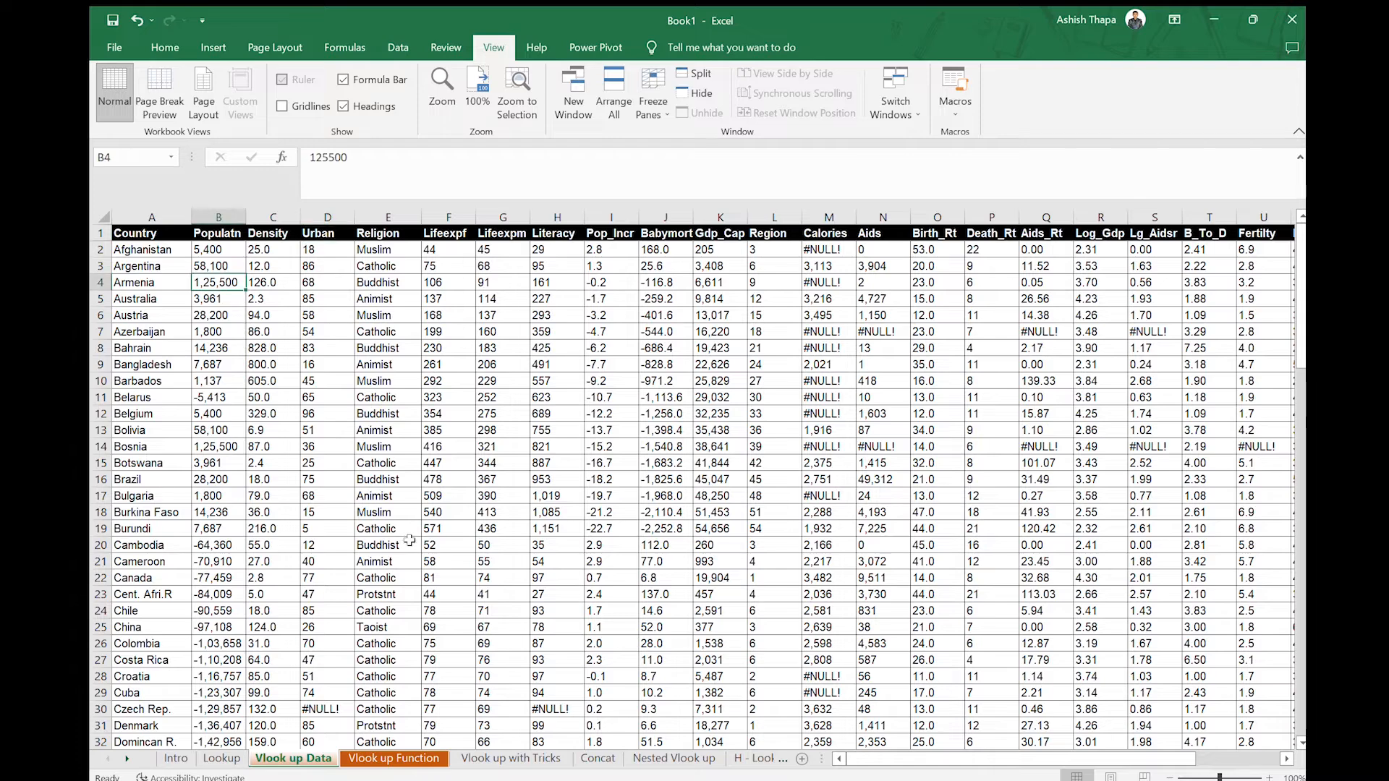
Compare the Vlook up Function sheet with the Vlook up Data sheet and highlight the source Populatn, Density and Urban columns.
{"action": "left_click", "coordinate": [393, 758]}
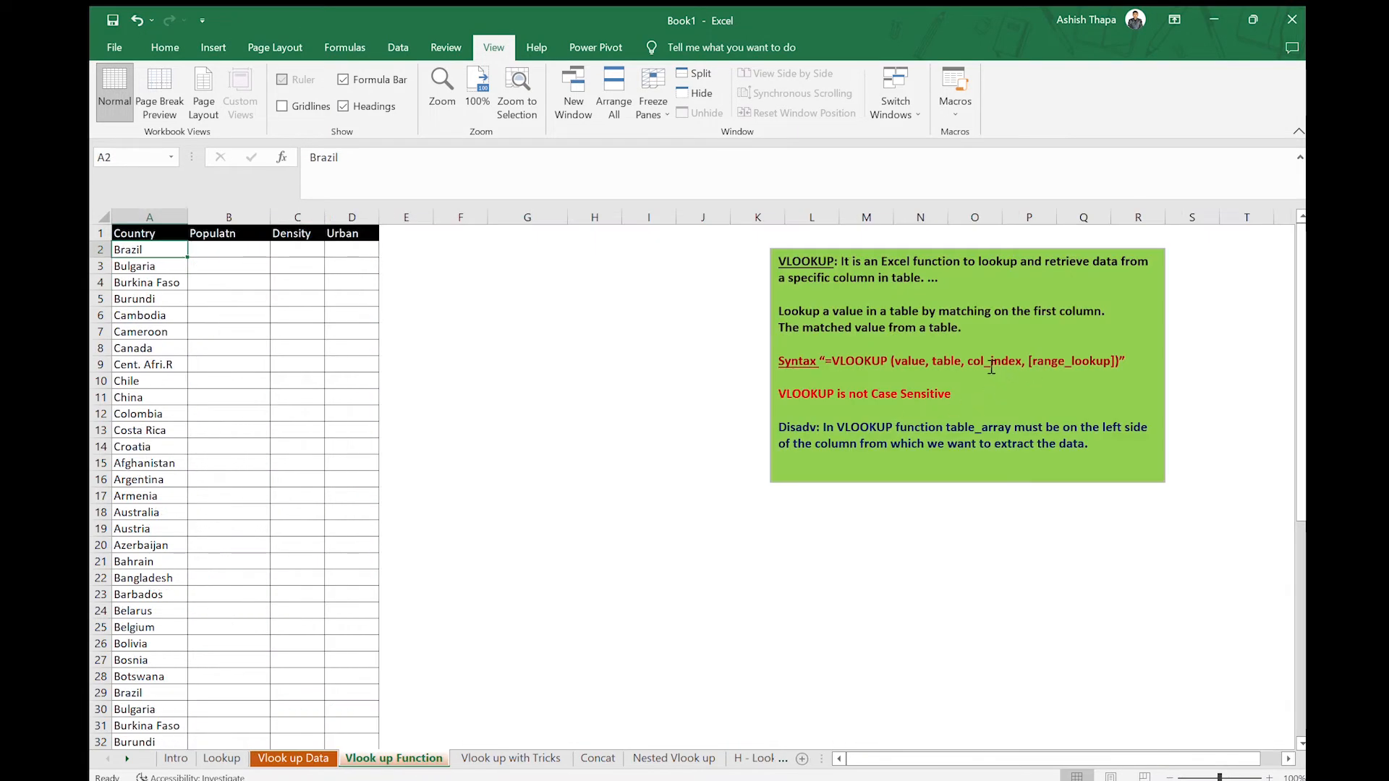
{"action": "left_click", "coordinate": [293, 758]}
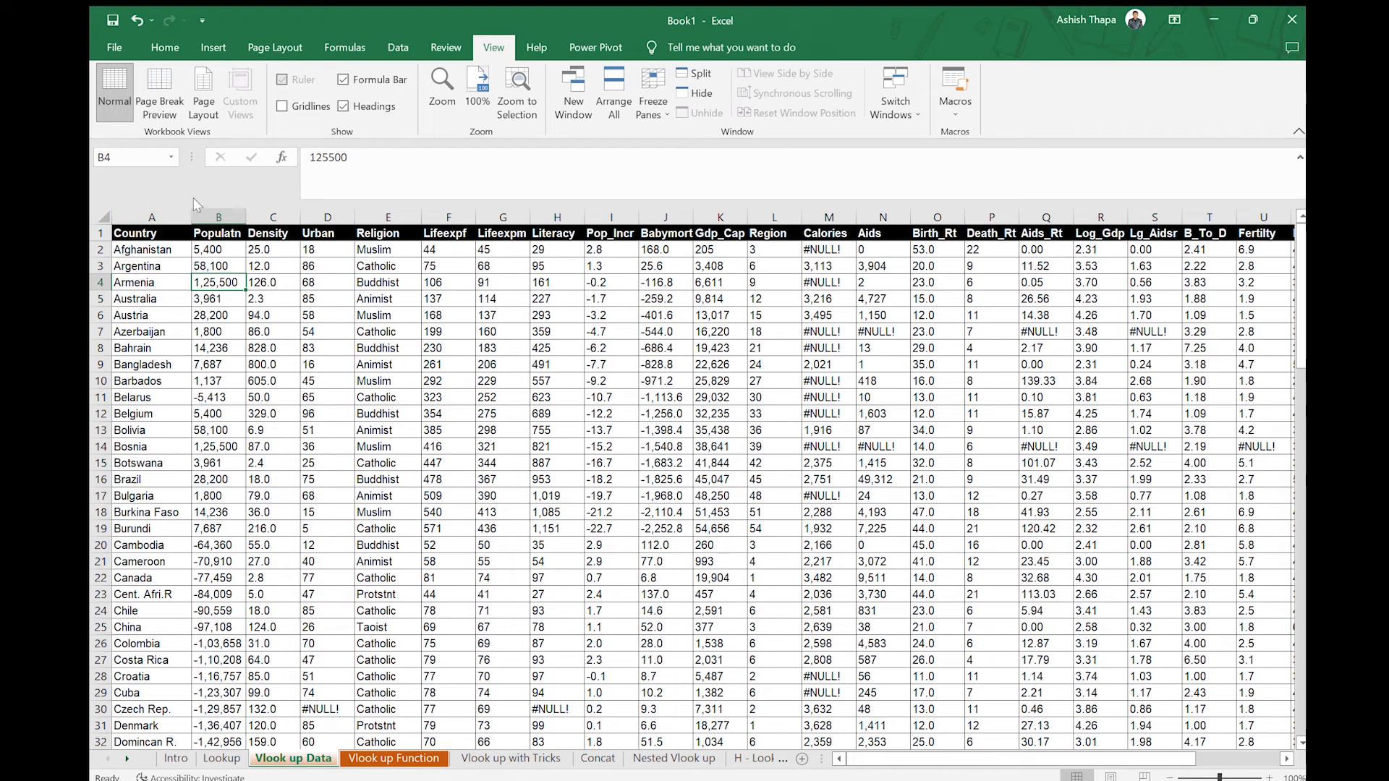
{"action": "left_click", "coordinate": [225, 215]}
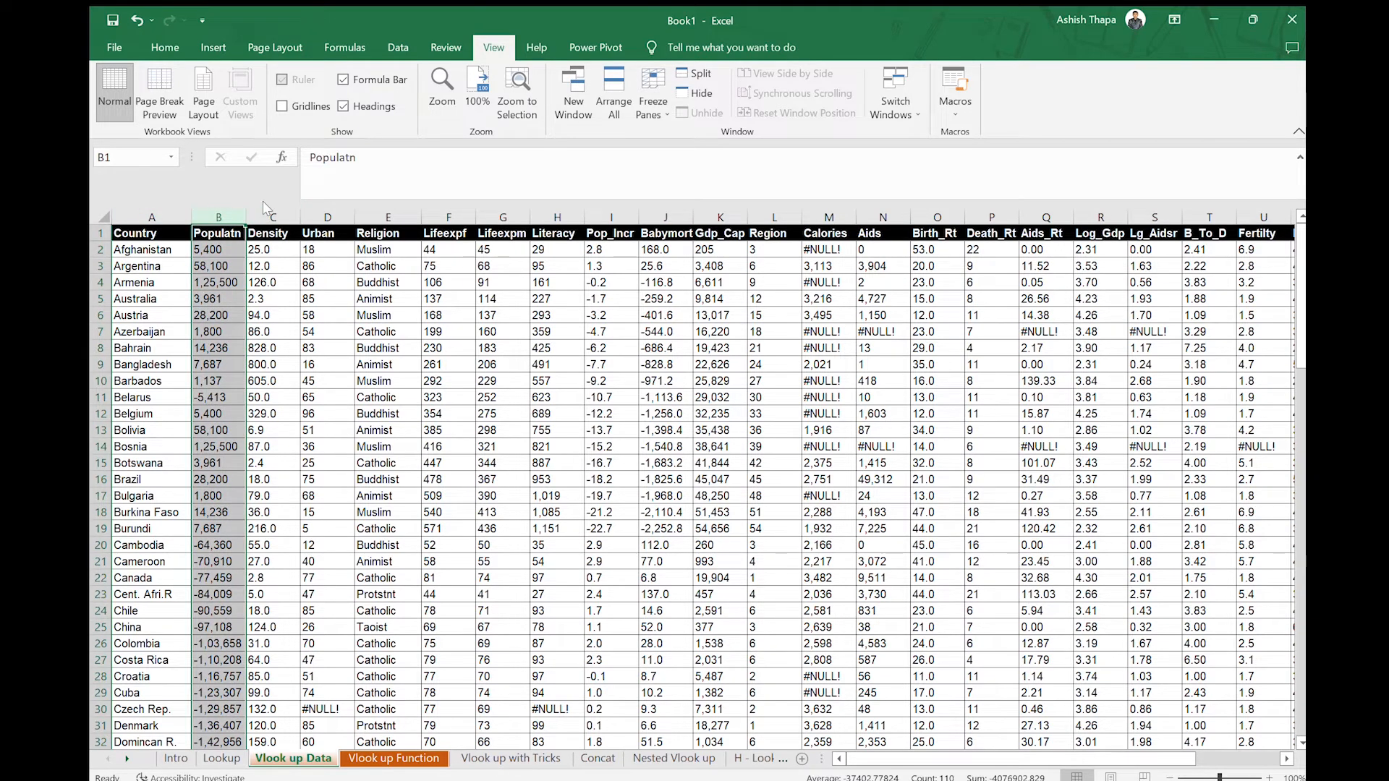
{"action": "left_click", "coordinate": [275, 216]}
{"action": "left_click", "coordinate": [326, 216]}
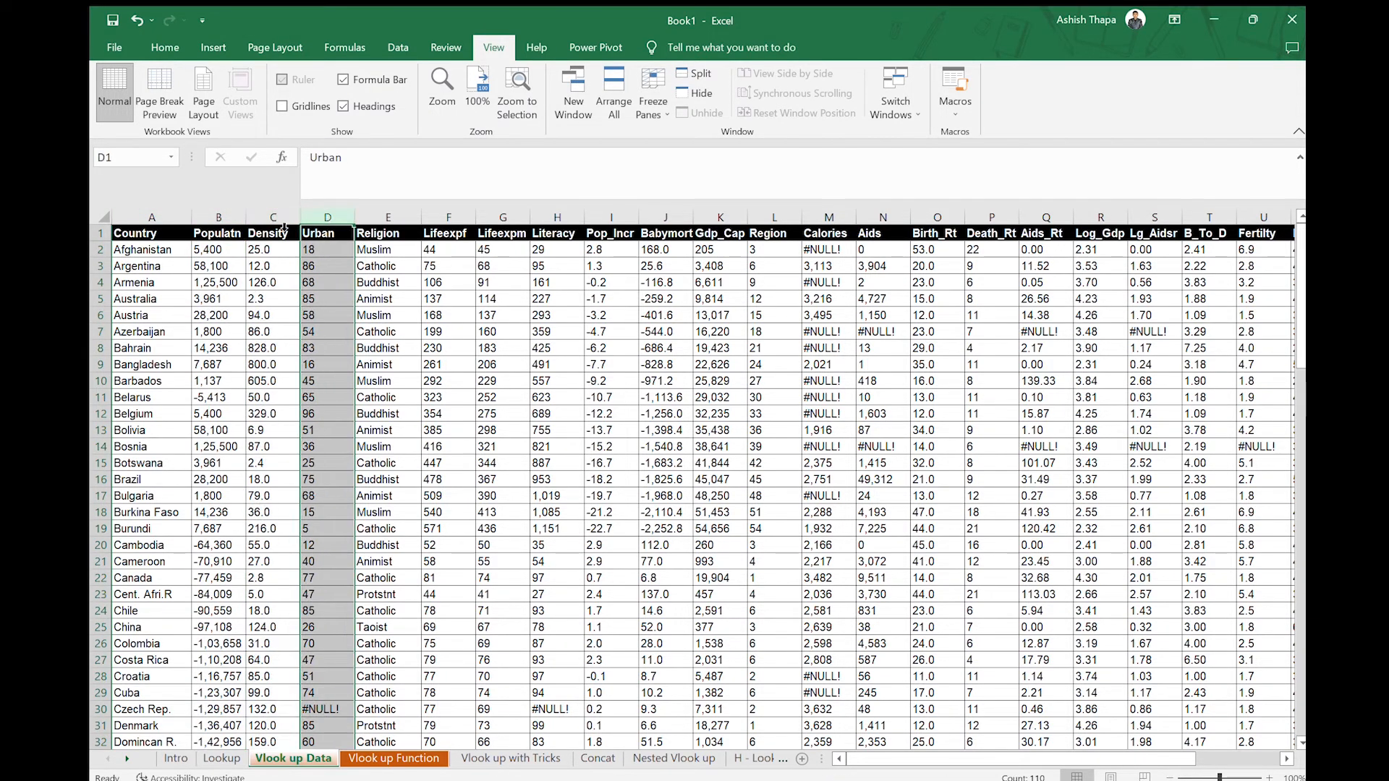
Count the column positions from Country through Populatn, Density and Urban on the Vlook up Data sheet.
{"action": "left_click", "coordinate": [164, 218]}
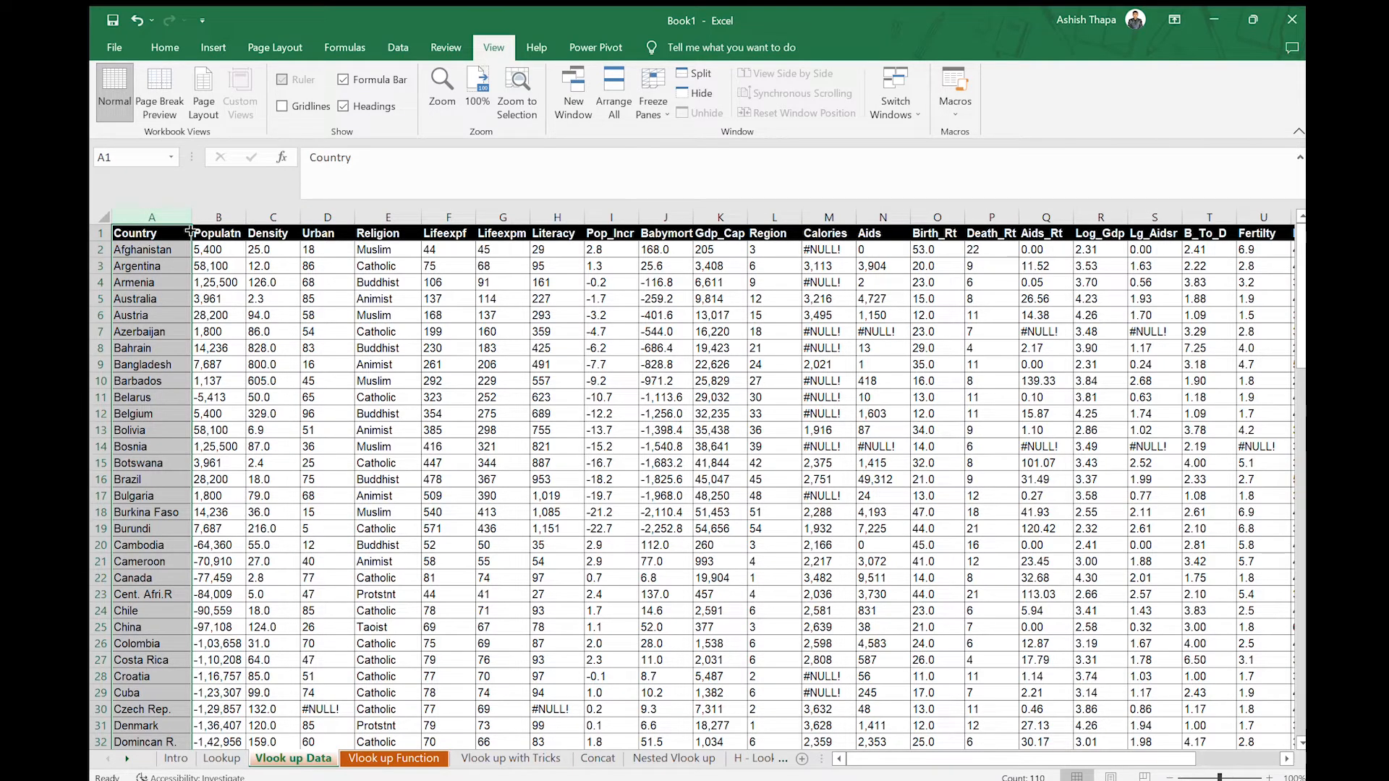
{"action": "left_click", "coordinate": [227, 219]}
{"action": "left_click", "coordinate": [281, 218]}
{"action": "left_click", "coordinate": [327, 217]}
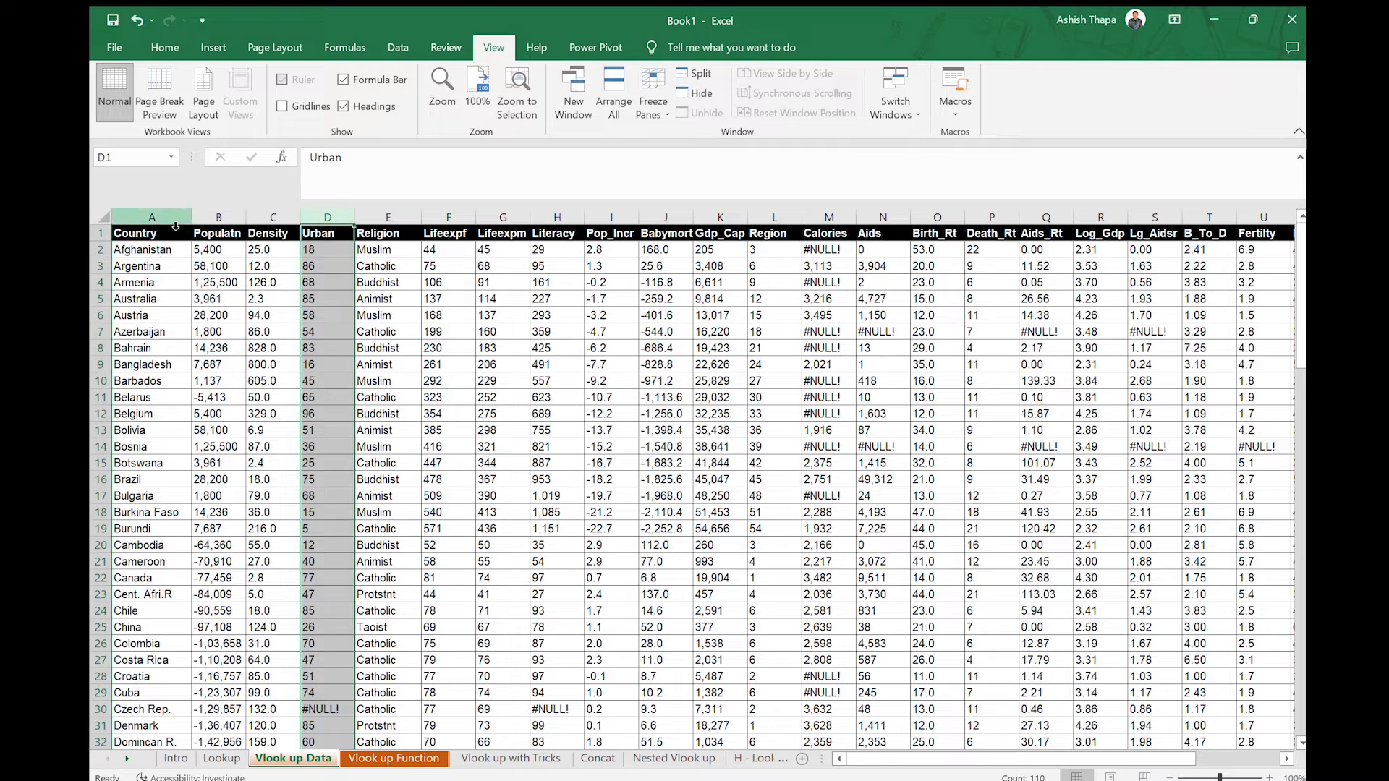
{"action": "left_click", "coordinate": [165, 218]}
{"action": "left_click", "coordinate": [217, 217]}
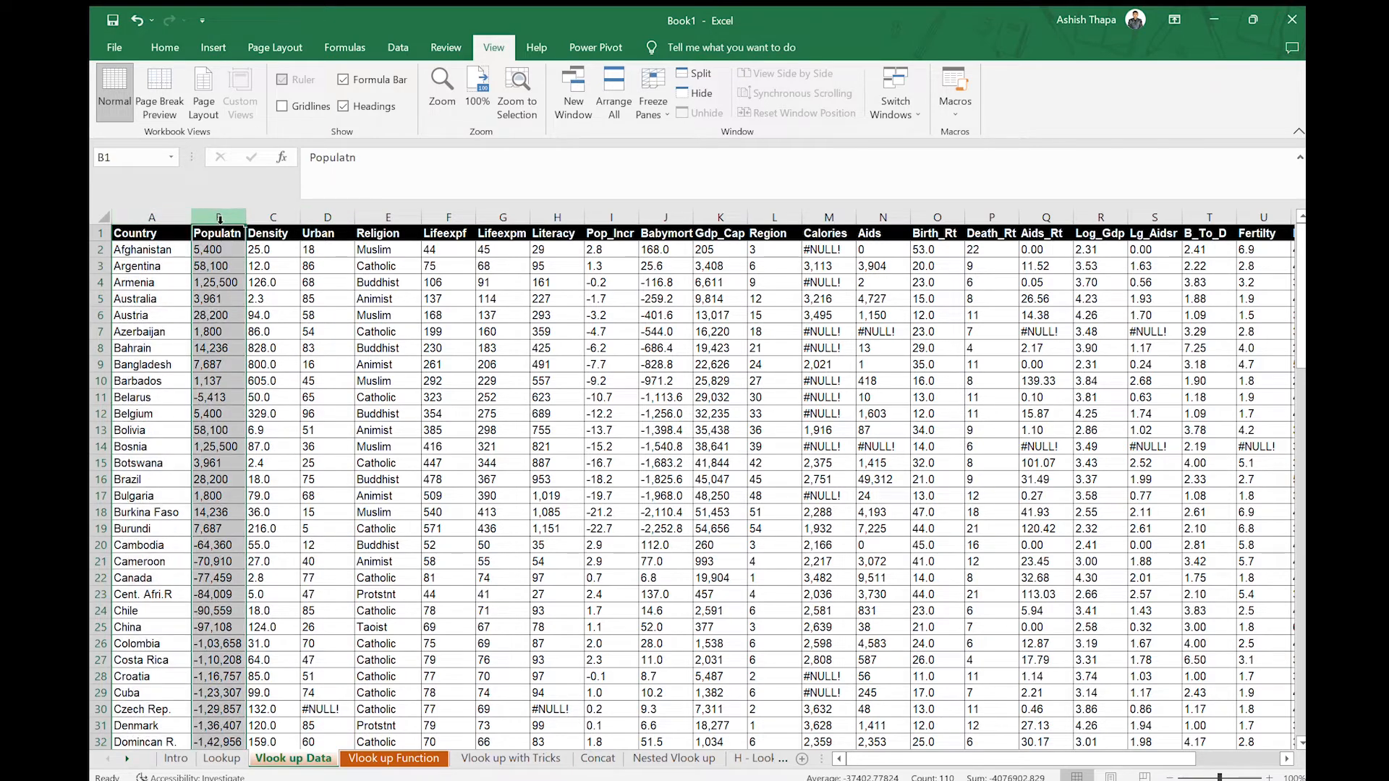
{"action": "left_click", "coordinate": [274, 217]}
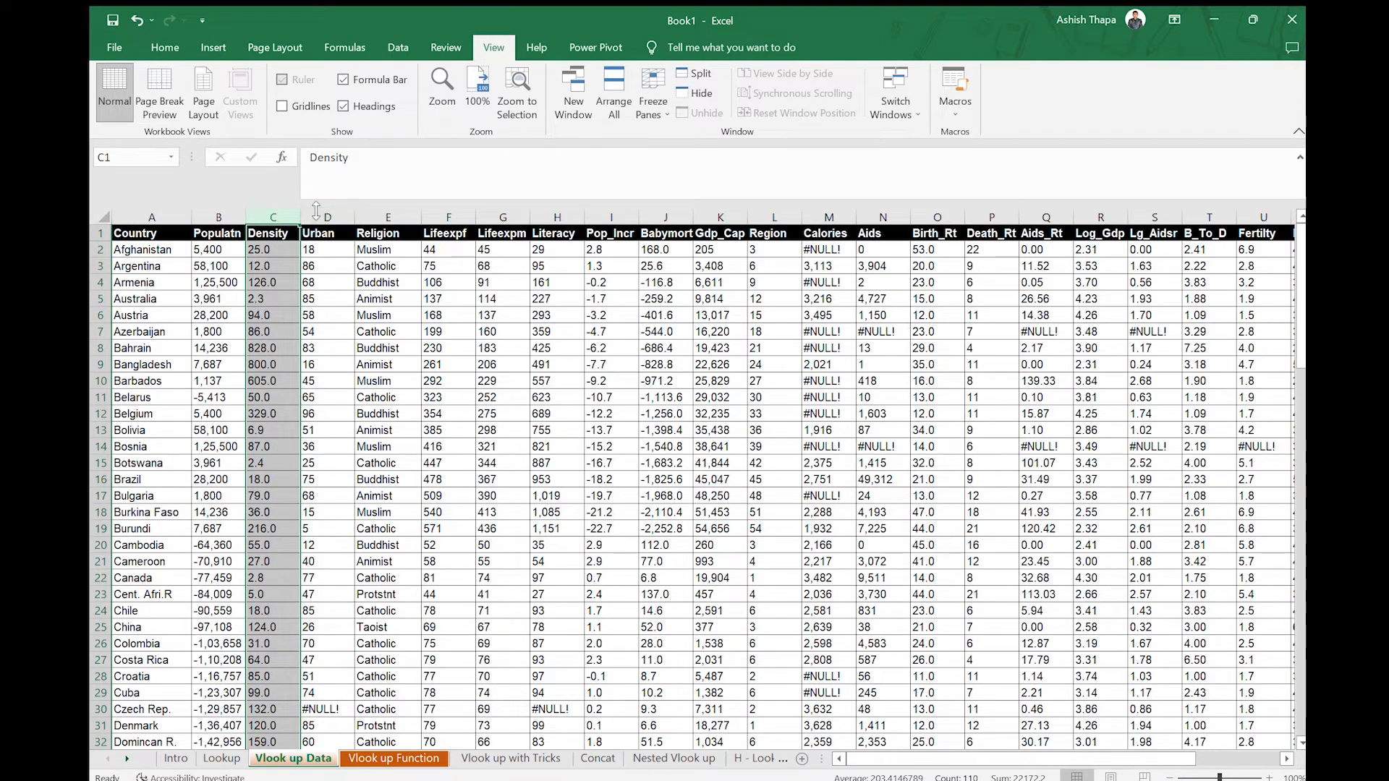
{"action": "left_click", "coordinate": [325, 217]}
Examine the Afghanistan record and the Populatn, Density and Urban headers, and check them against the Vlook up Function sheet.
{"action": "left_click", "coordinate": [220, 248]}
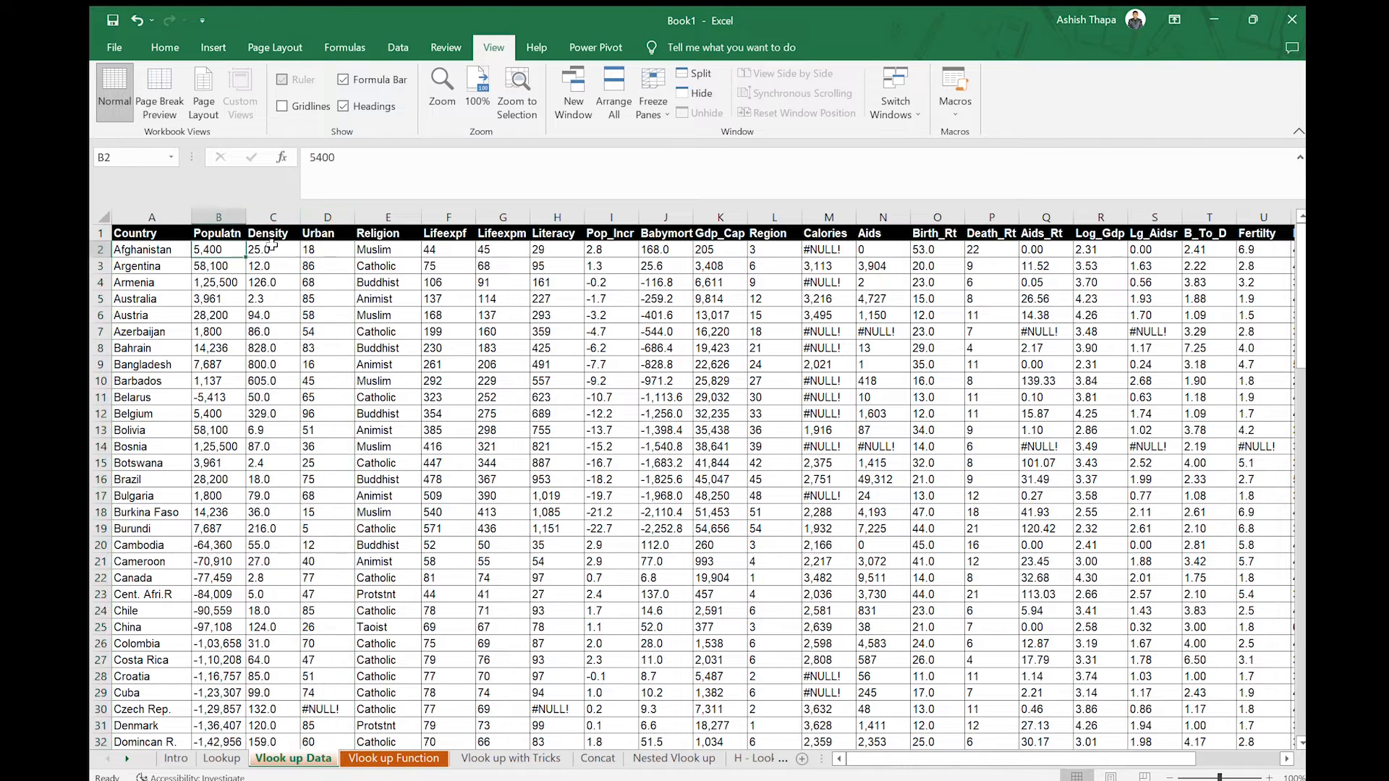
{"action": "left_click", "coordinate": [272, 246]}
{"action": "left_click", "coordinate": [331, 251]}
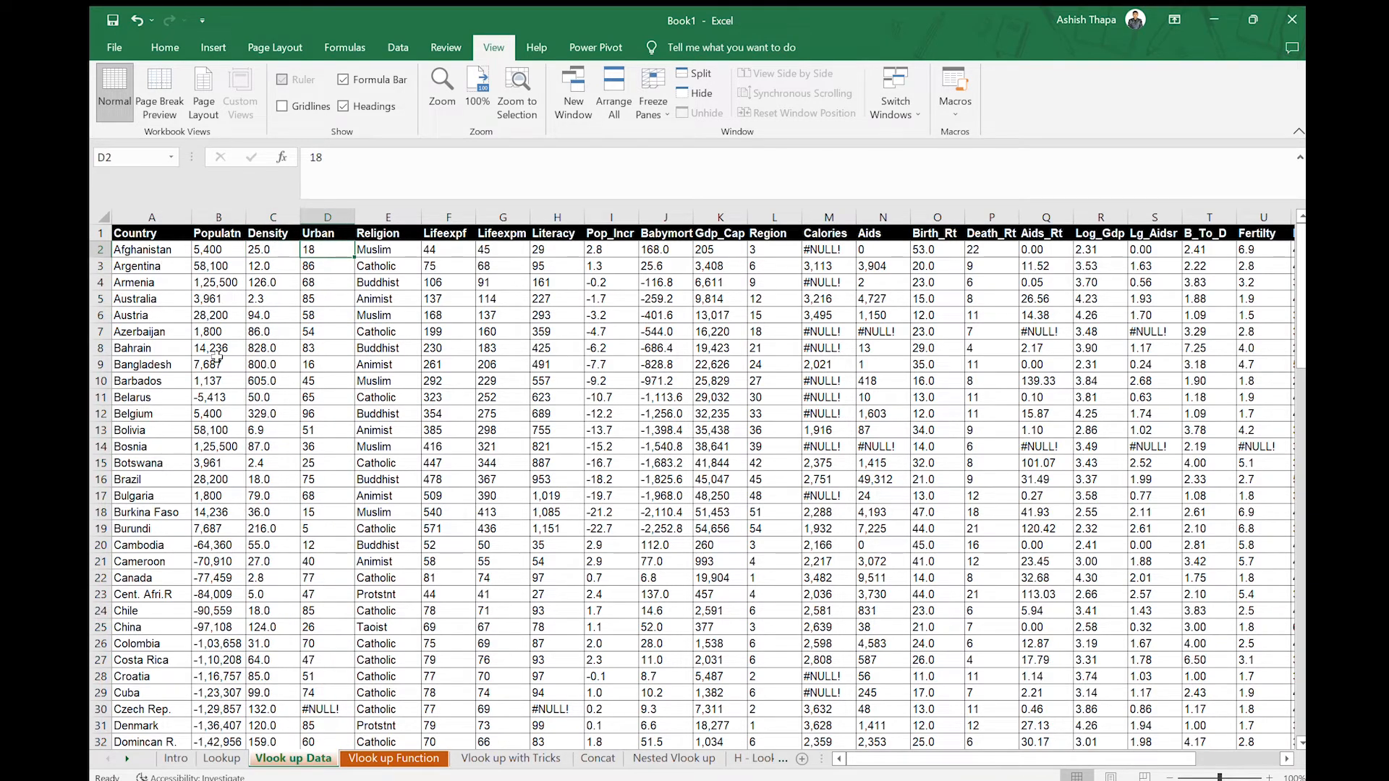
{"action": "left_click", "coordinate": [218, 233]}
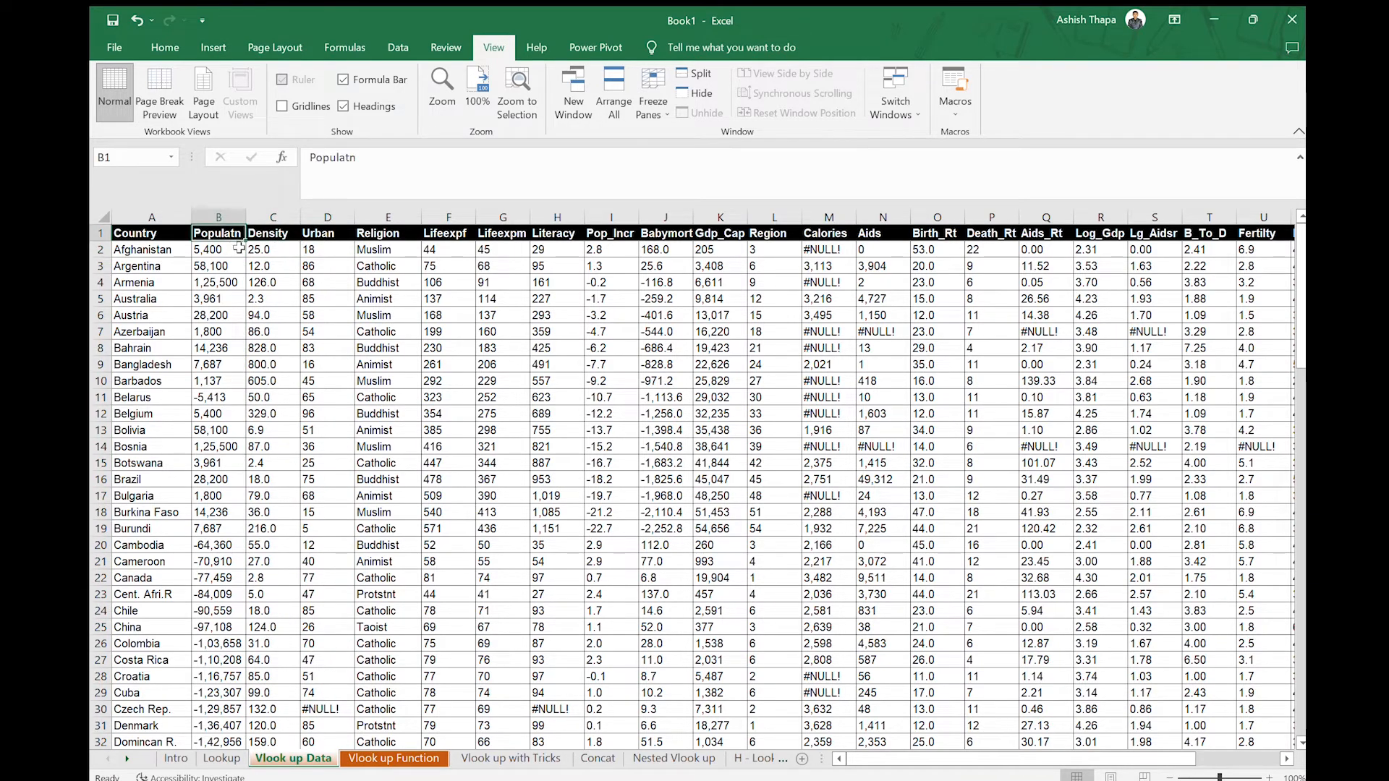
{"action": "left_click", "coordinate": [271, 233]}
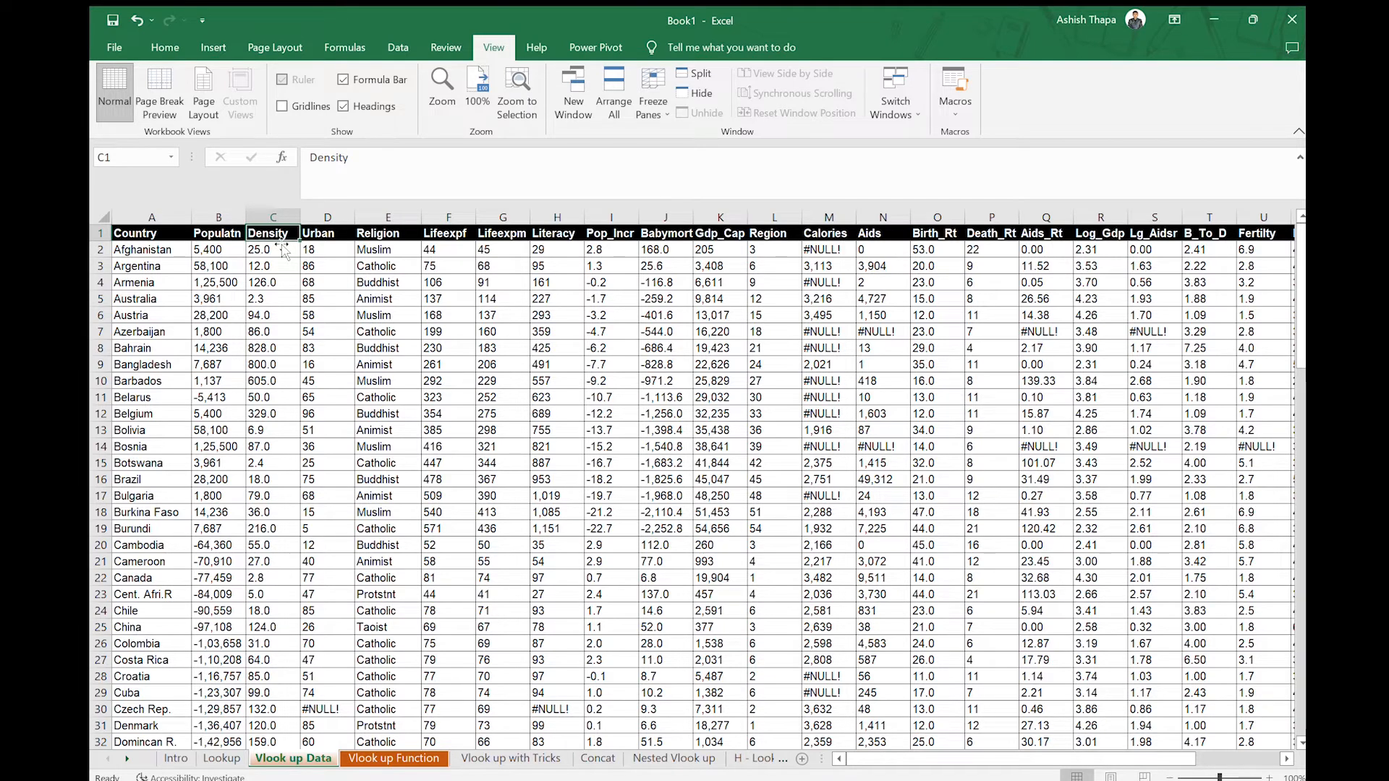
{"action": "left_click", "coordinate": [318, 234]}
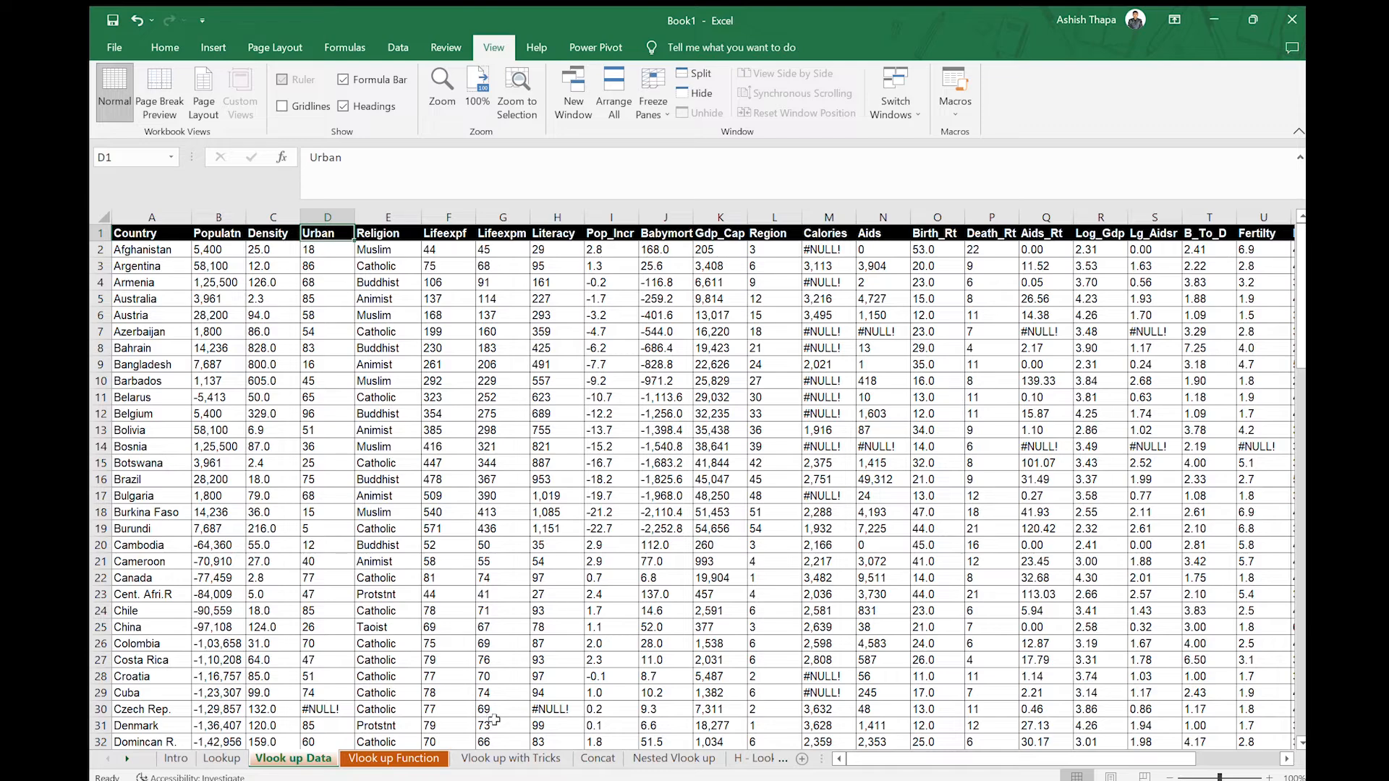
{"action": "left_click", "coordinate": [415, 757]}
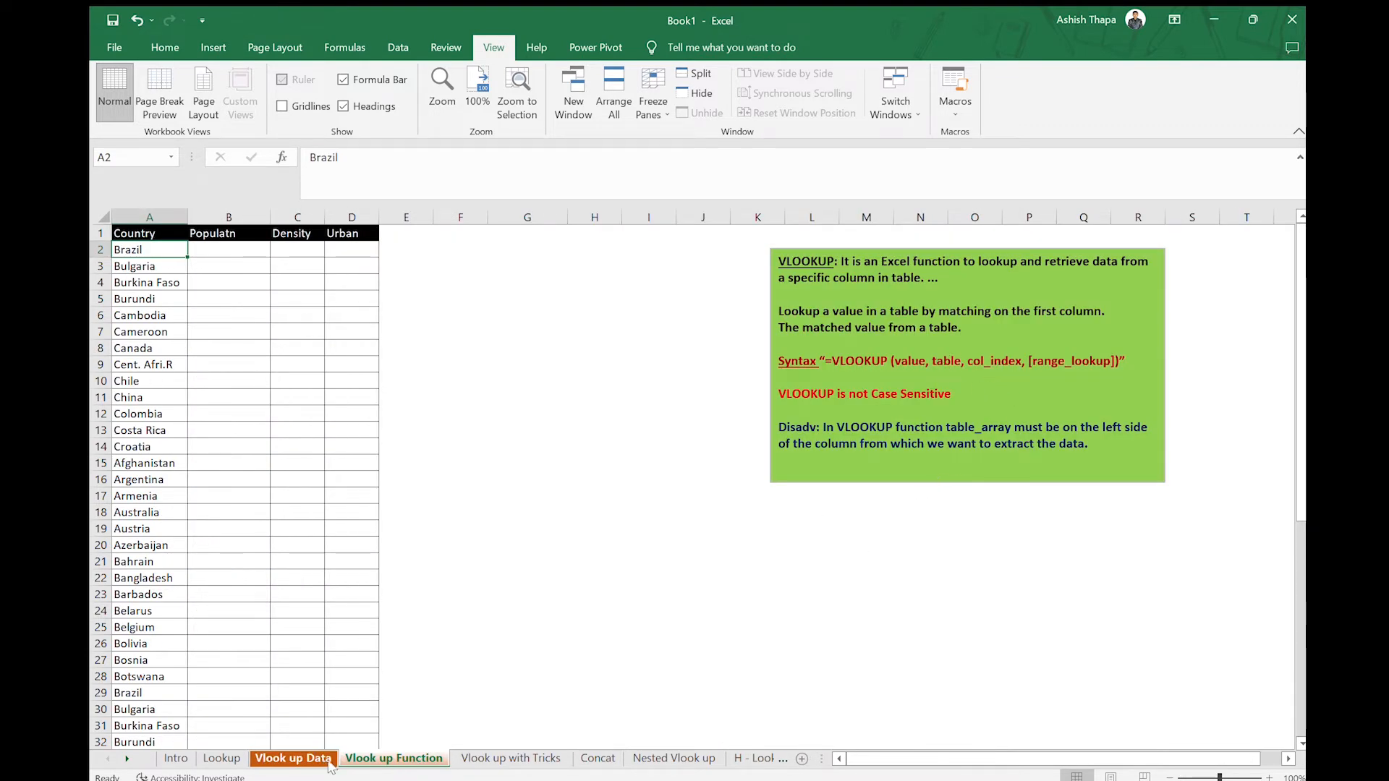
{"action": "left_click", "coordinate": [293, 758]}
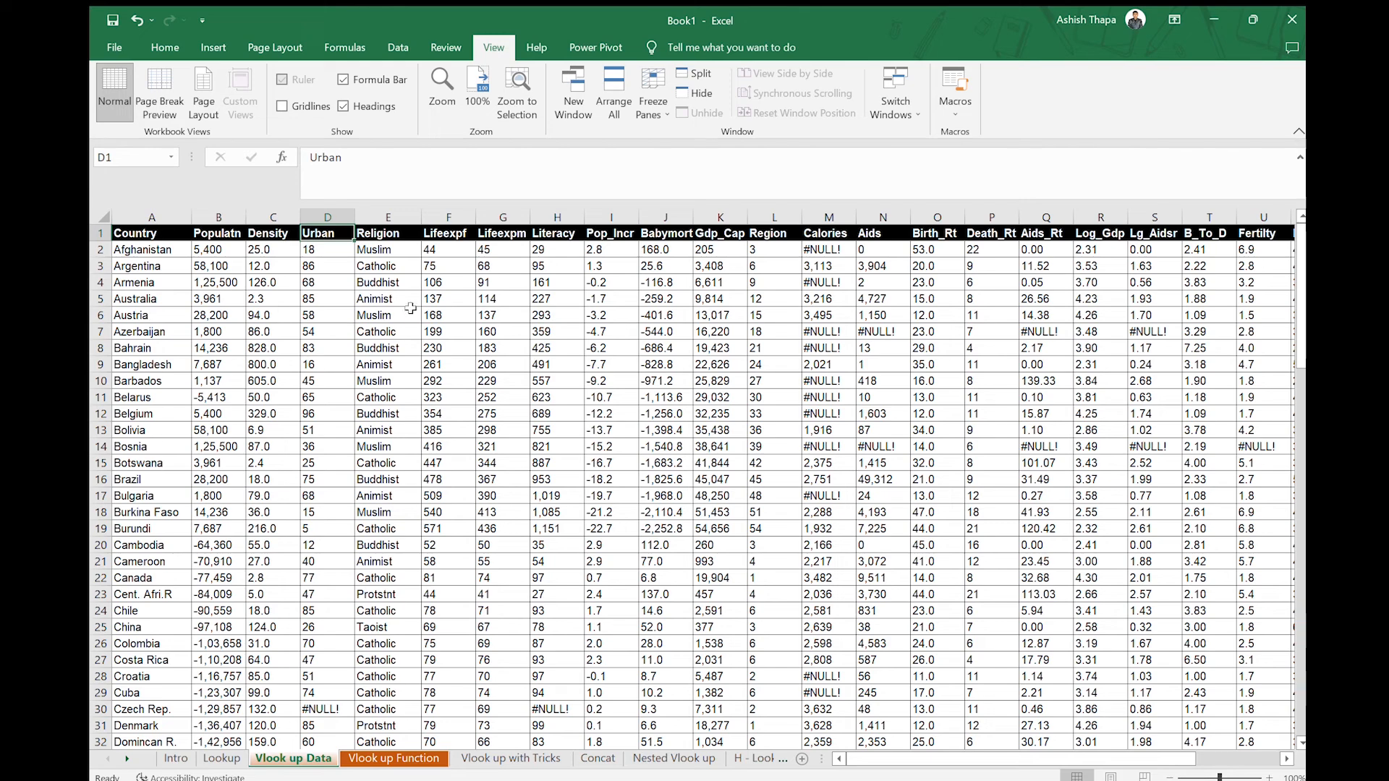
Start a VLOOKUP formula in cell B2, Brazil's Populatn cell on the Vlook up Function sheet.
{"action": "left_click", "coordinate": [423, 754]}
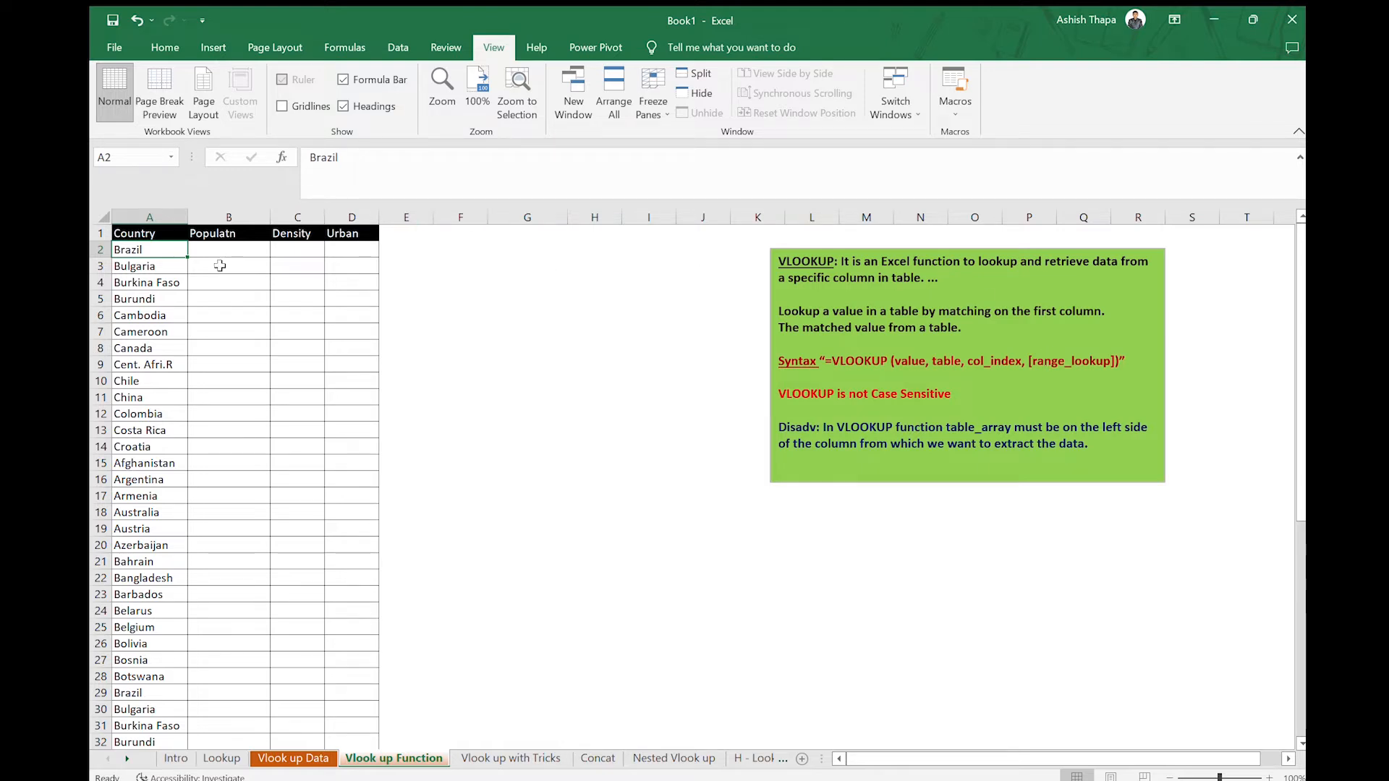
{"action": "left_click", "coordinate": [234, 249]}
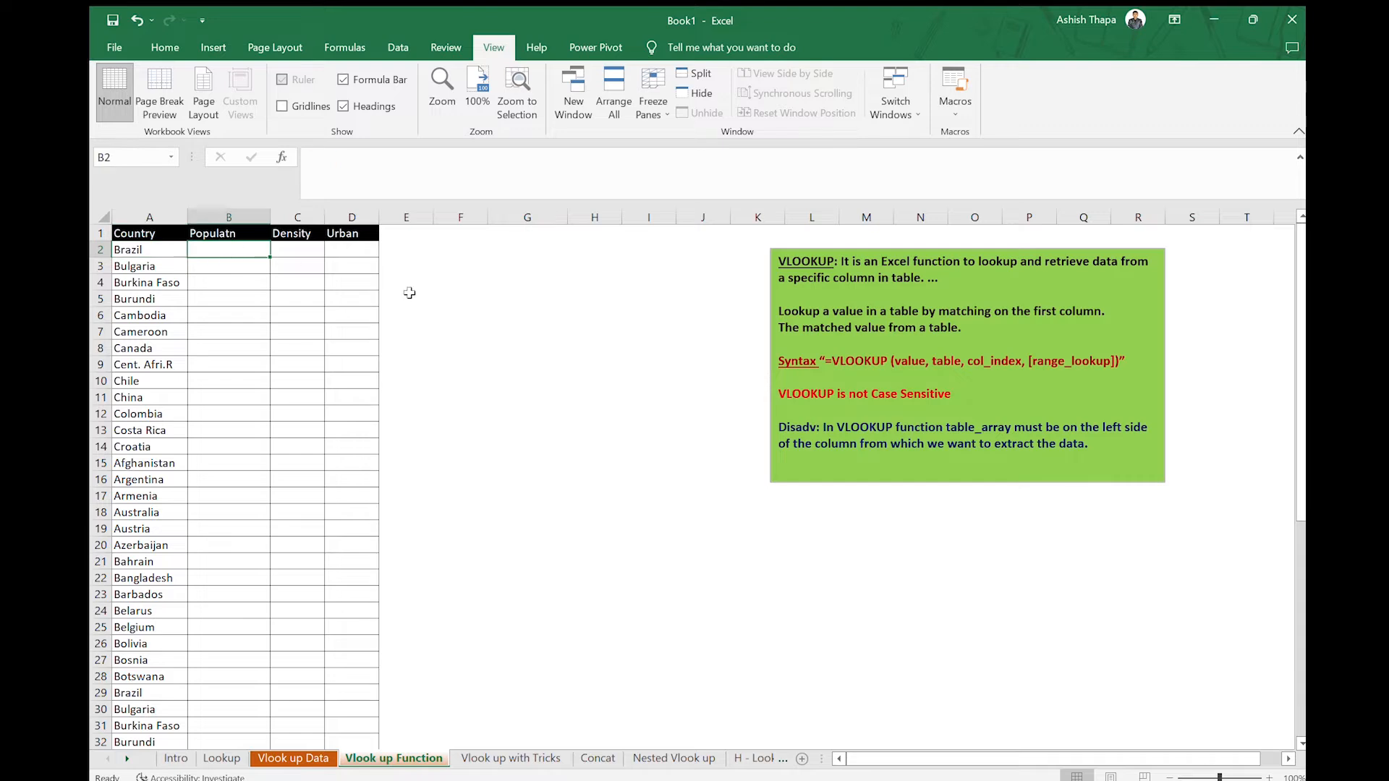
{"action": "type", "text": "=vloo"}
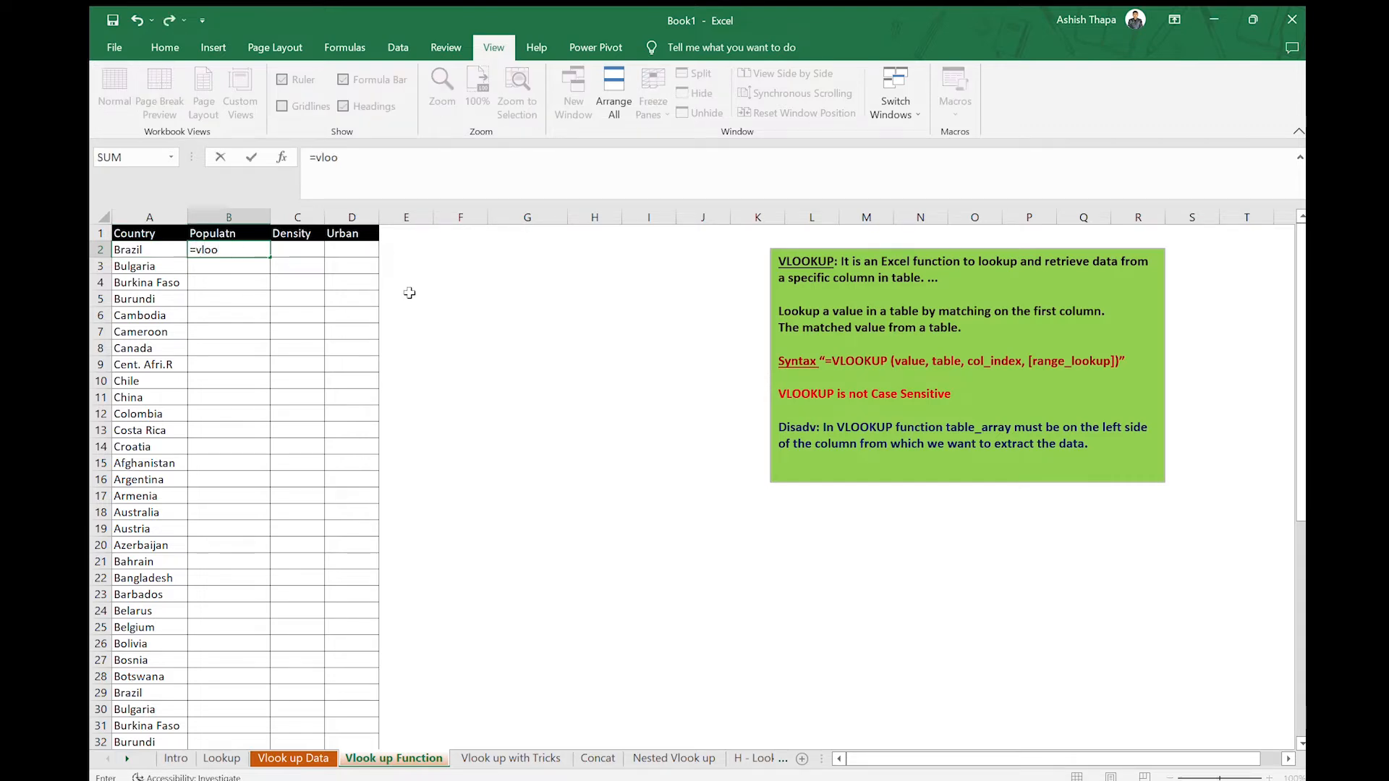
{"action": "type", "text": "k"}
{"action": "key", "text": "Tab"}
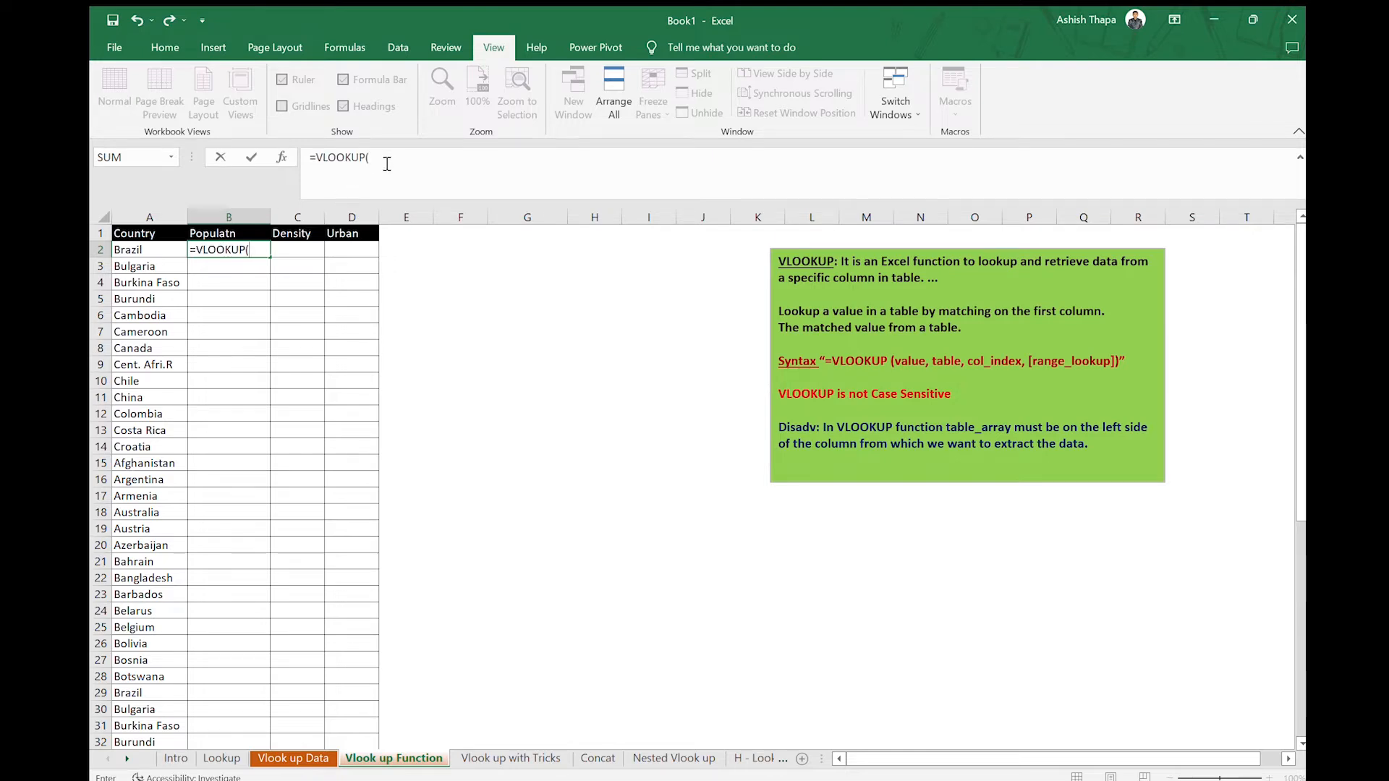
{"action": "left_click", "coordinate": [180, 40]}
{"action": "left_click", "coordinate": [411, 173]}
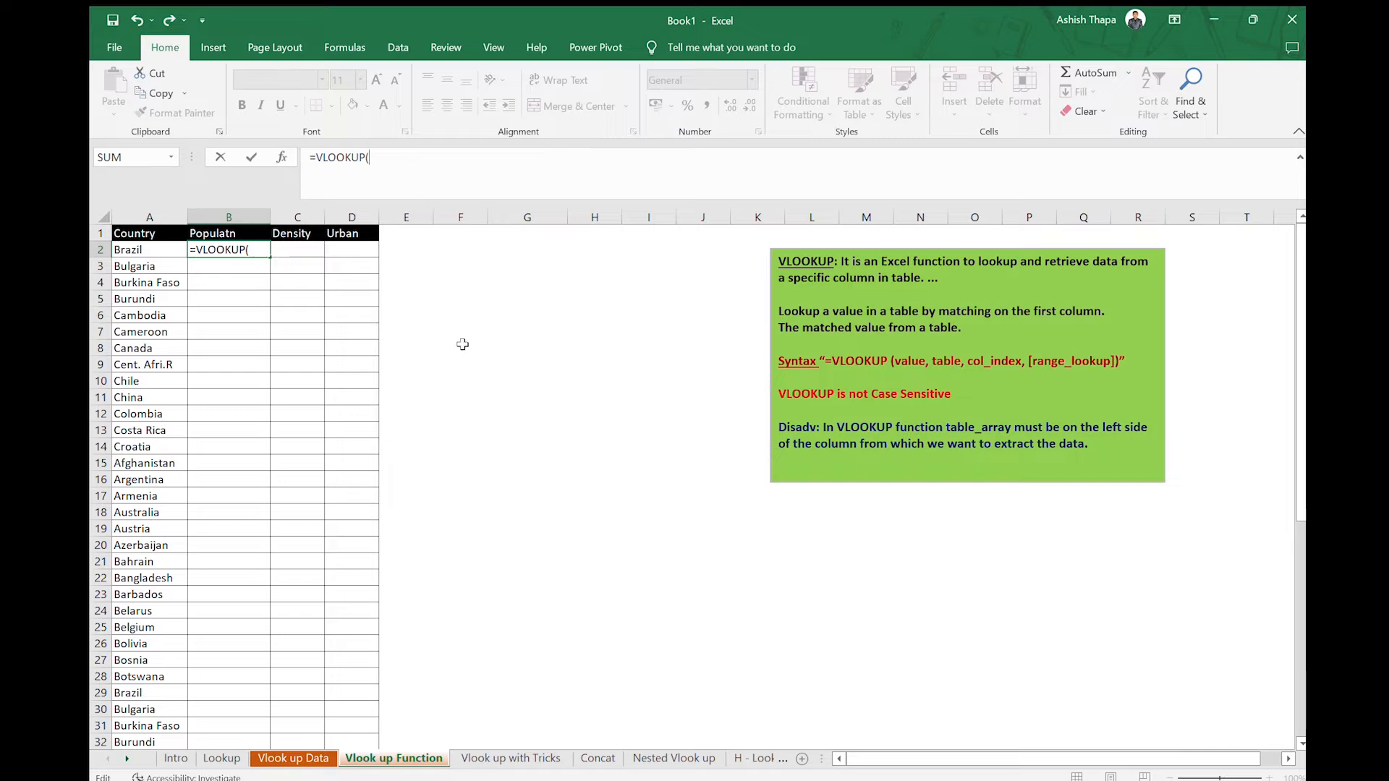
{"action": "left_click", "coordinate": [116, 259]}
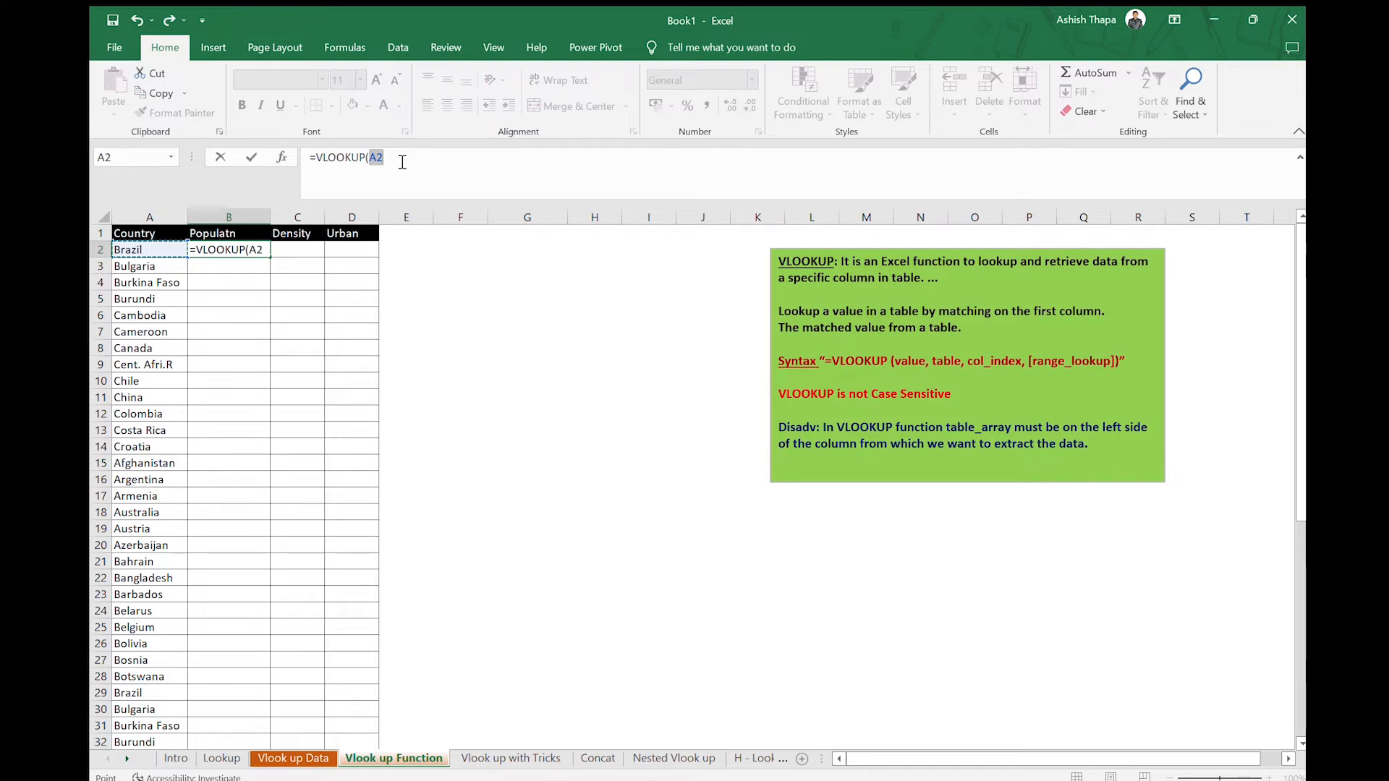
{"action": "key", "text": "BackSpace"}
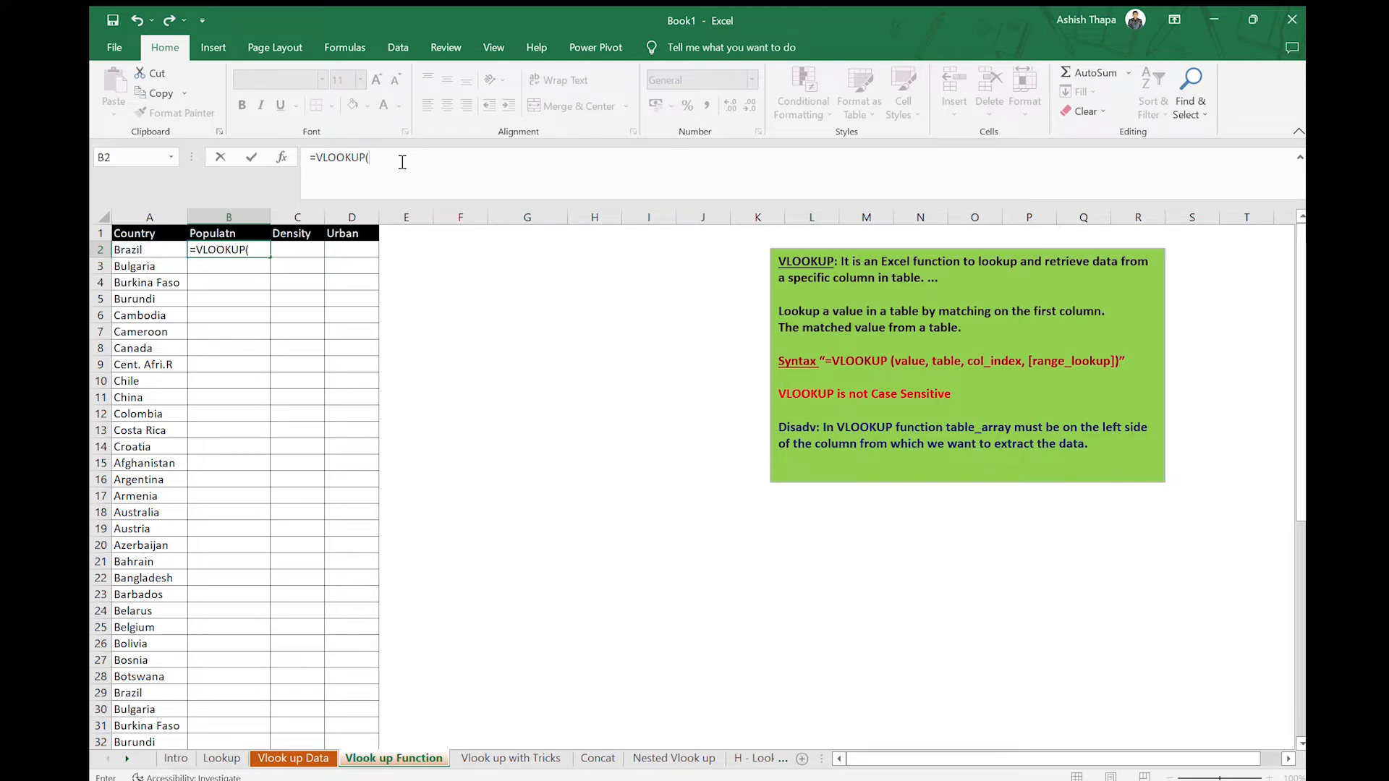
{"action": "type", "text": "\"Bra"}
{"action": "key", "text": "BackSpace"}
{"action": "key", "text": "BackSpace"}
{"action": "key", "text": "BackSpace"}
{"action": "key", "text": "BackSpace"}
{"action": "key", "text": "BackSpace"}
Look through the Country list and use cell A2 as the formula's lookup value.
{"action": "scroll", "coordinate": [225, 267], "scroll_direction": "down", "scroll_amount": 2}
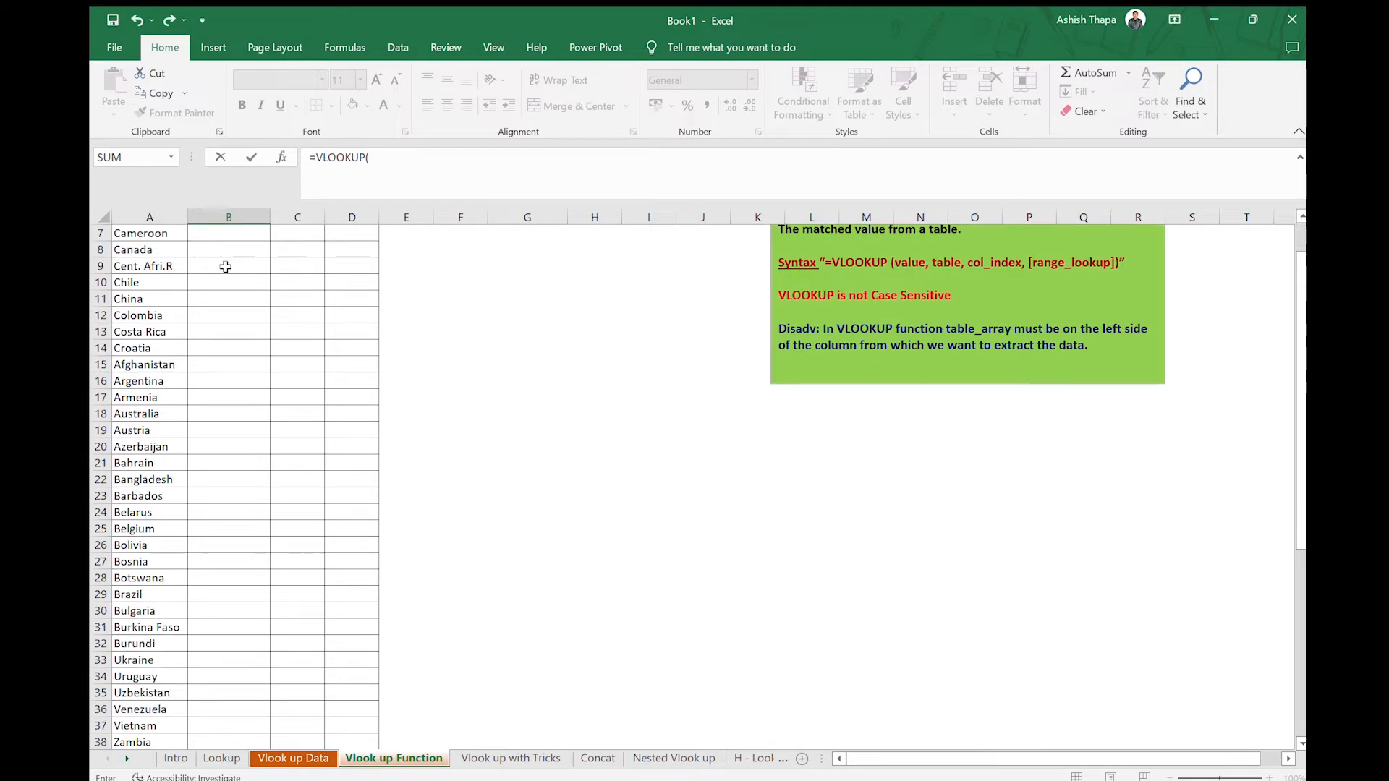
{"action": "scroll", "coordinate": [228, 265], "scroll_direction": "up", "scroll_amount": 2}
{"action": "scroll", "coordinate": [235, 290], "scroll_direction": "down", "scroll_amount": 7}
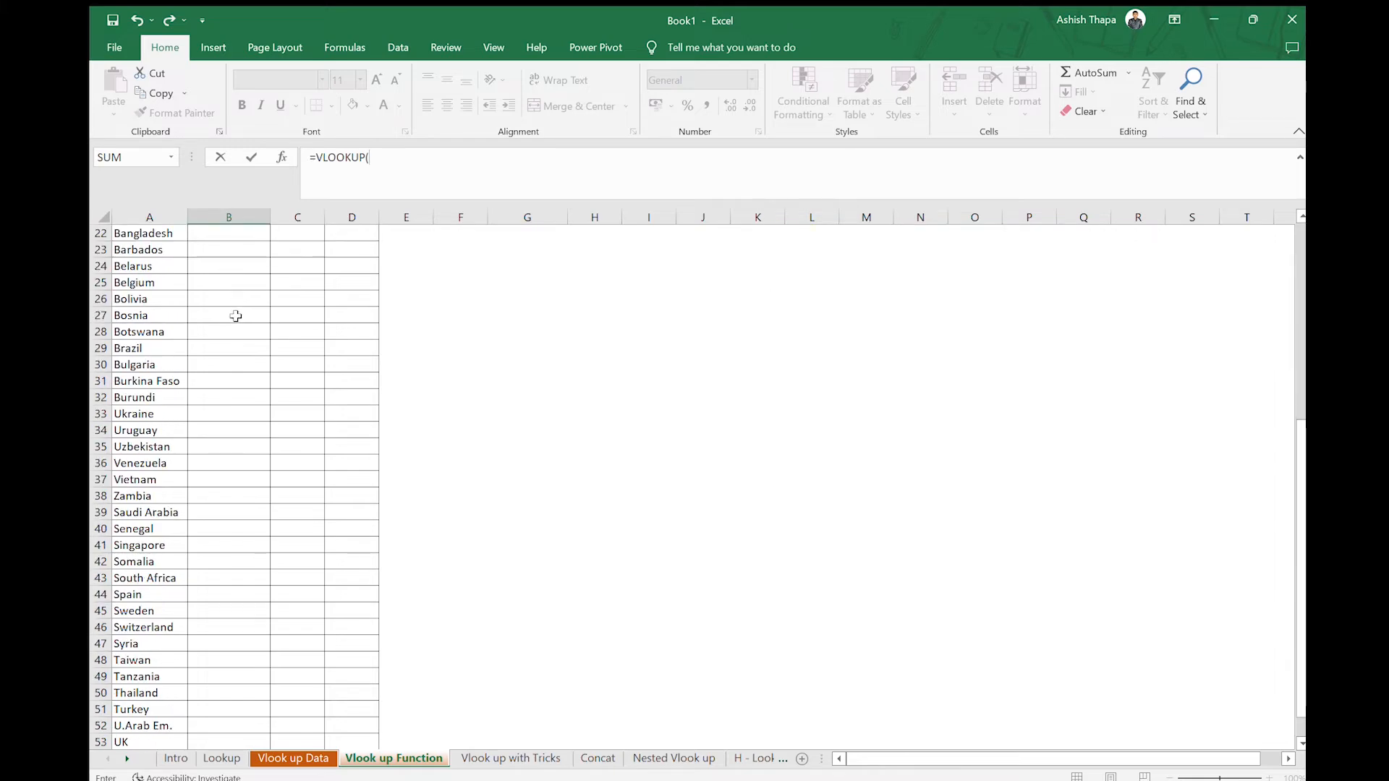
{"action": "scroll", "coordinate": [233, 317], "scroll_direction": "up", "scroll_amount": 7}
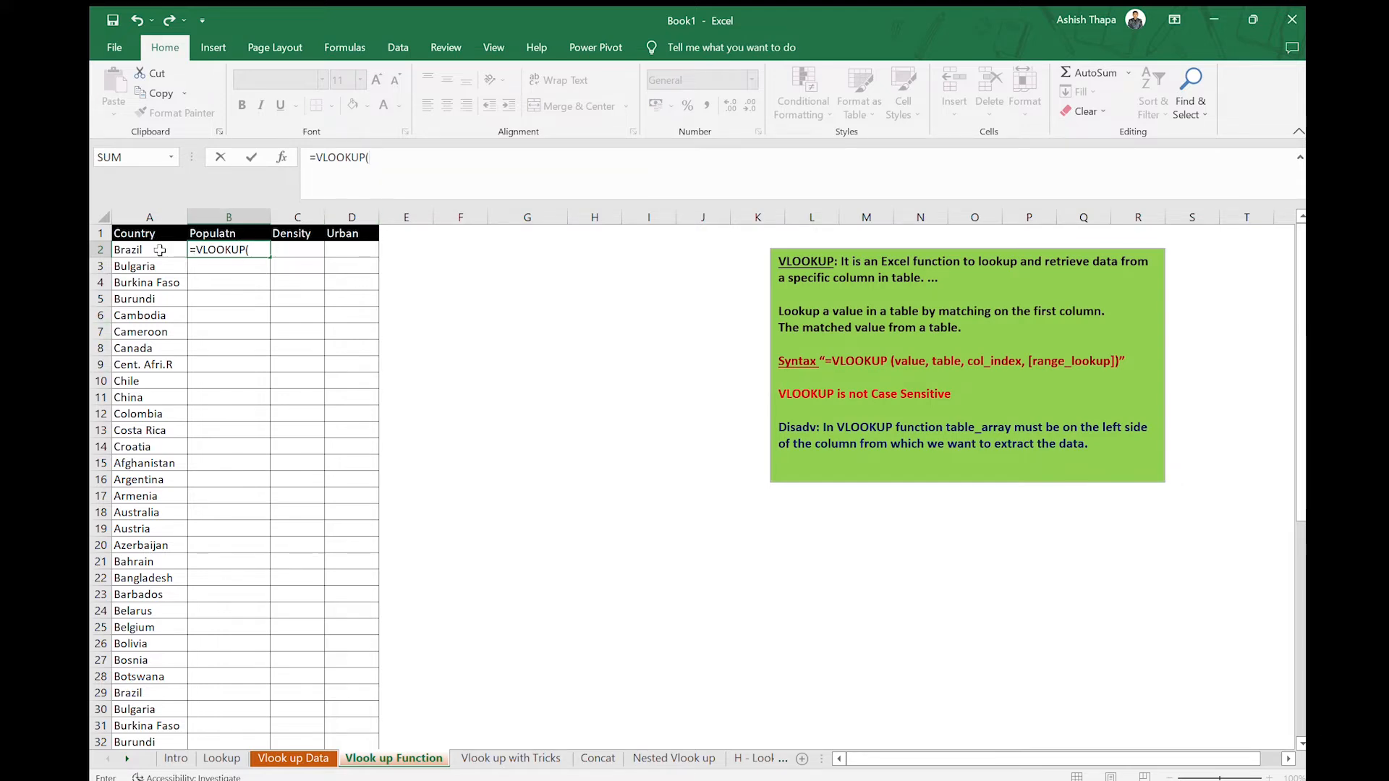
{"action": "left_click", "coordinate": [159, 249]}
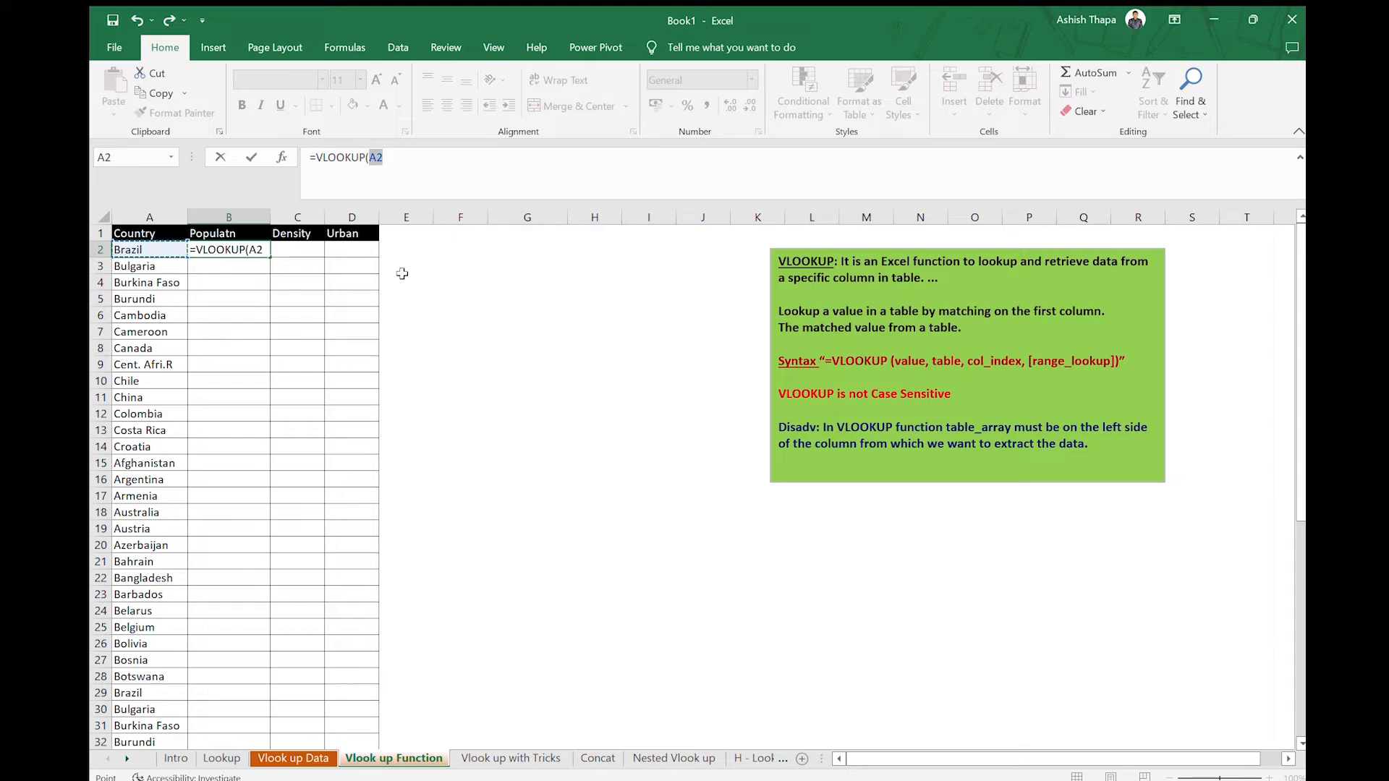
{"action": "type", "text": ","}
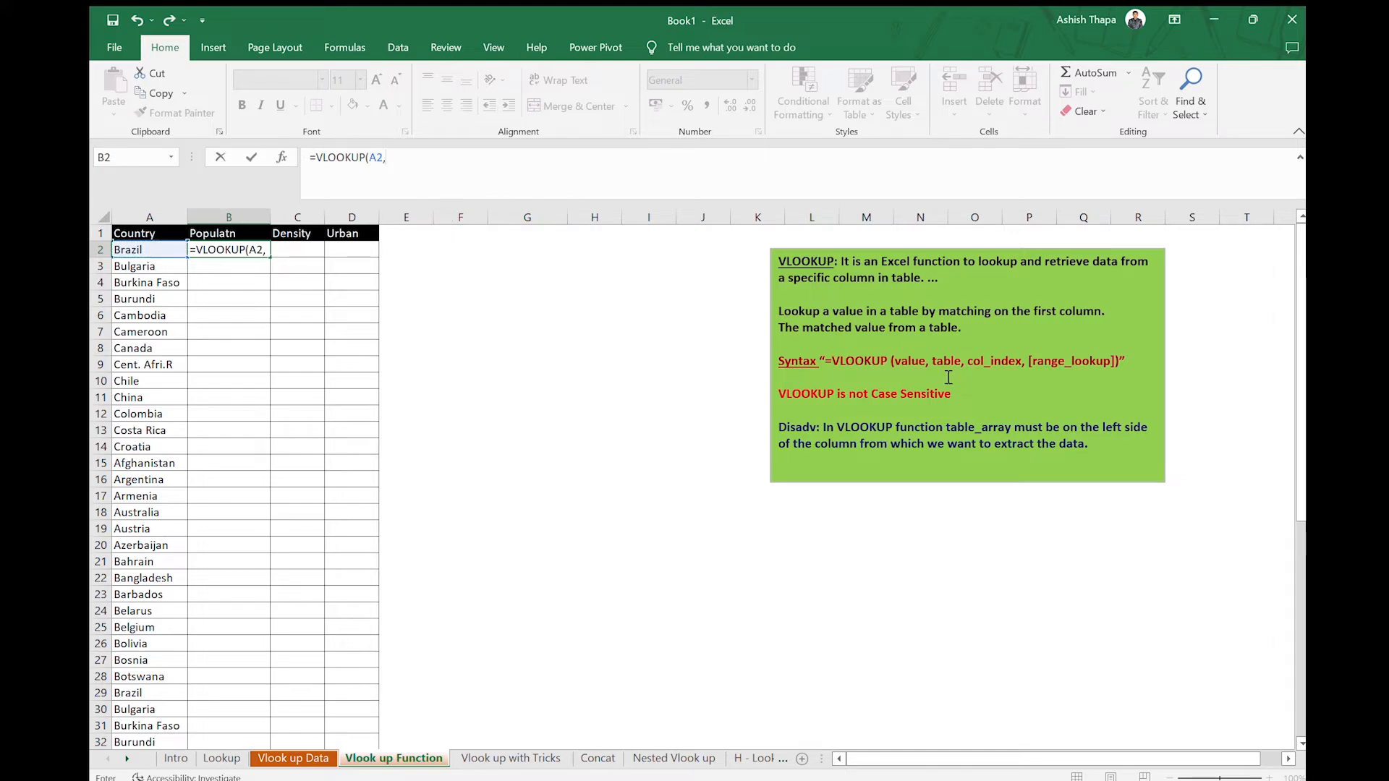
Set the formula's table array to the whole country table, A1:Z110, on the Vlook up Data sheet.
{"action": "left_click", "coordinate": [276, 760]}
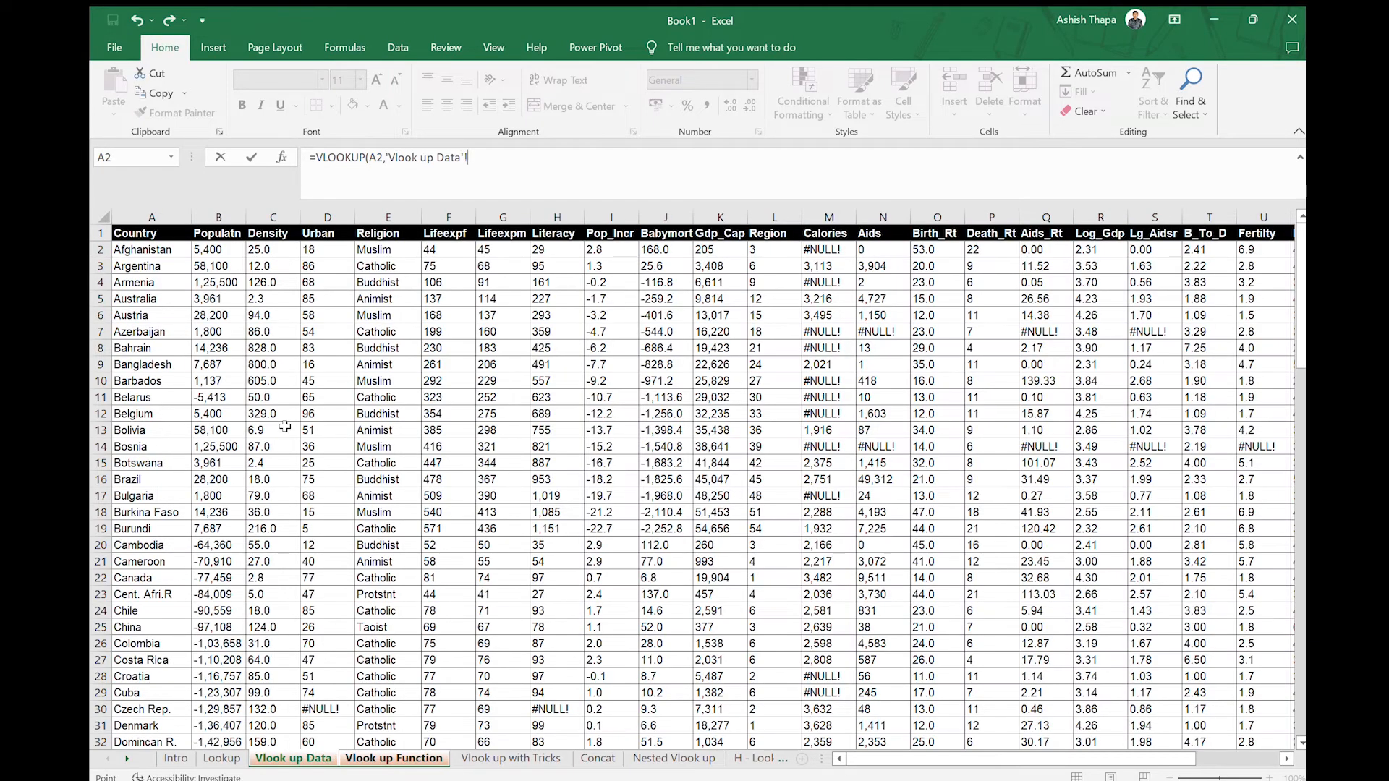
{"action": "left_click", "coordinate": [134, 233]}
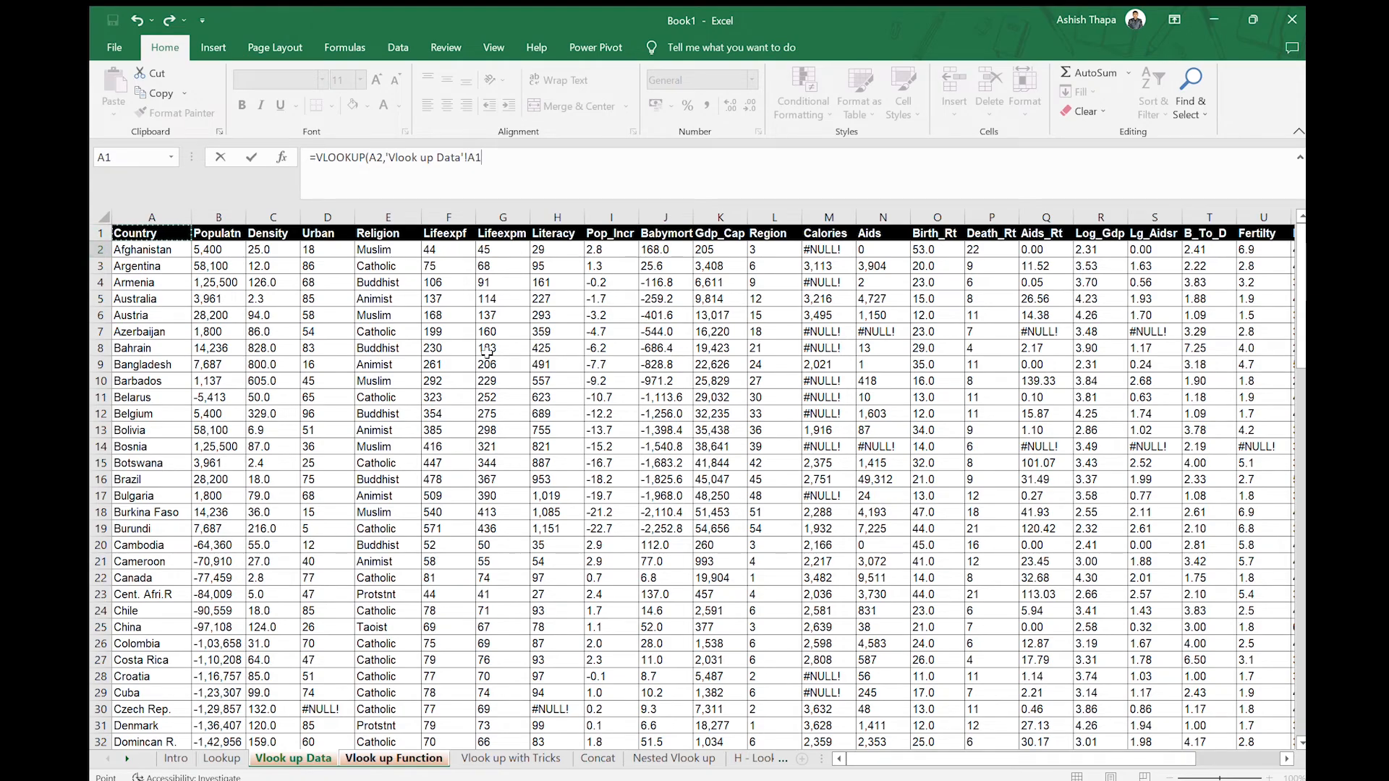
{"action": "key", "text": "ctrl+shift+Down"}
{"action": "key", "text": "ctrl+shift+Right"}
{"action": "scroll", "coordinate": [486, 352], "scroll_direction": "up", "scroll_amount": 20}
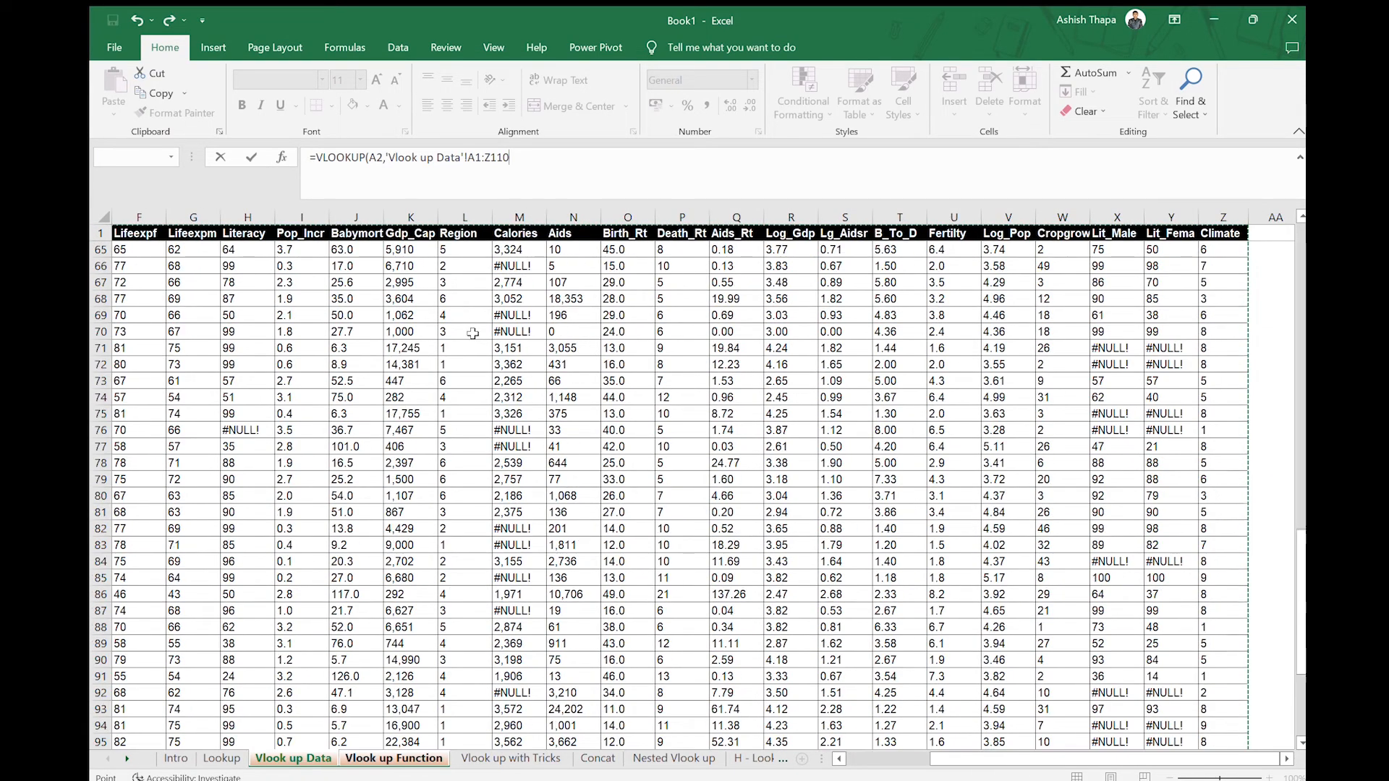
{"action": "scroll", "coordinate": [450, 321], "scroll_direction": "up", "scroll_amount": 1}
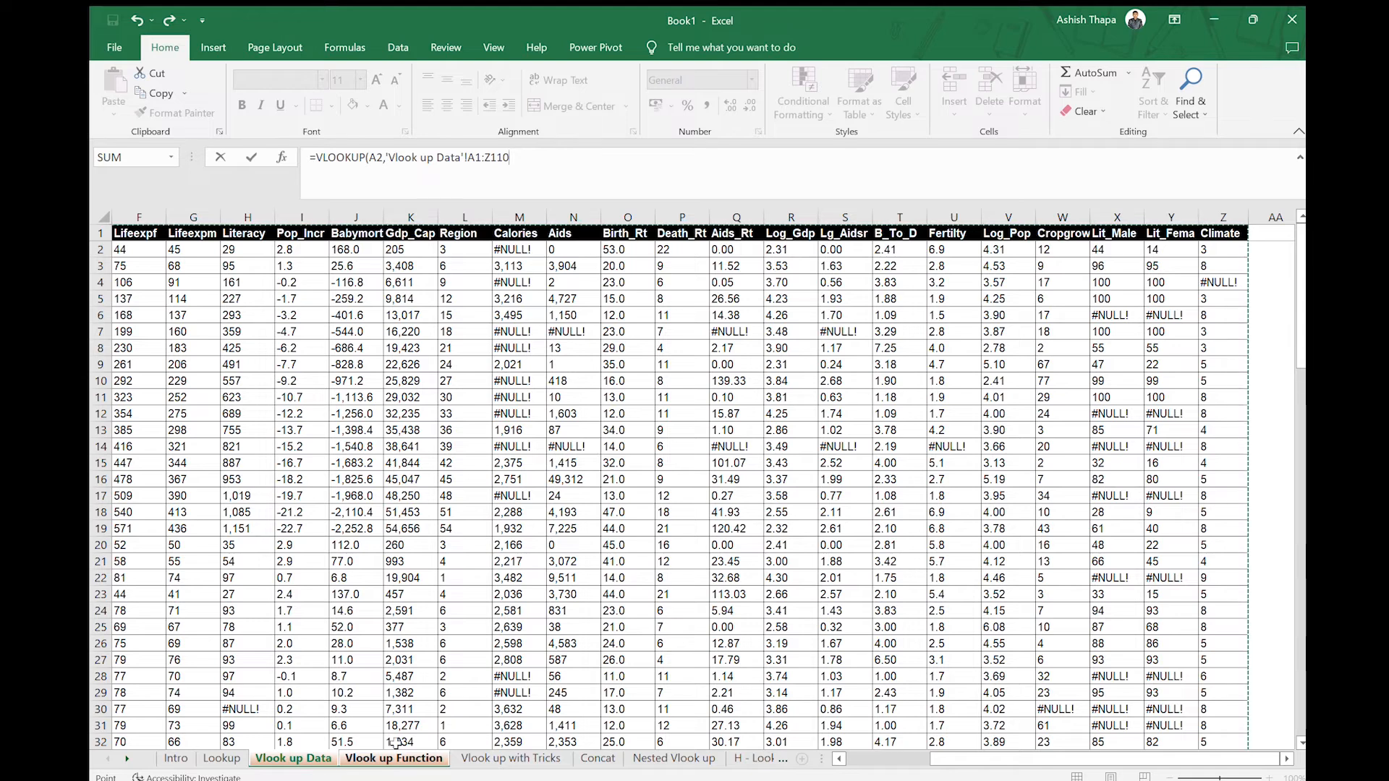
{"action": "left_click", "coordinate": [524, 157]}
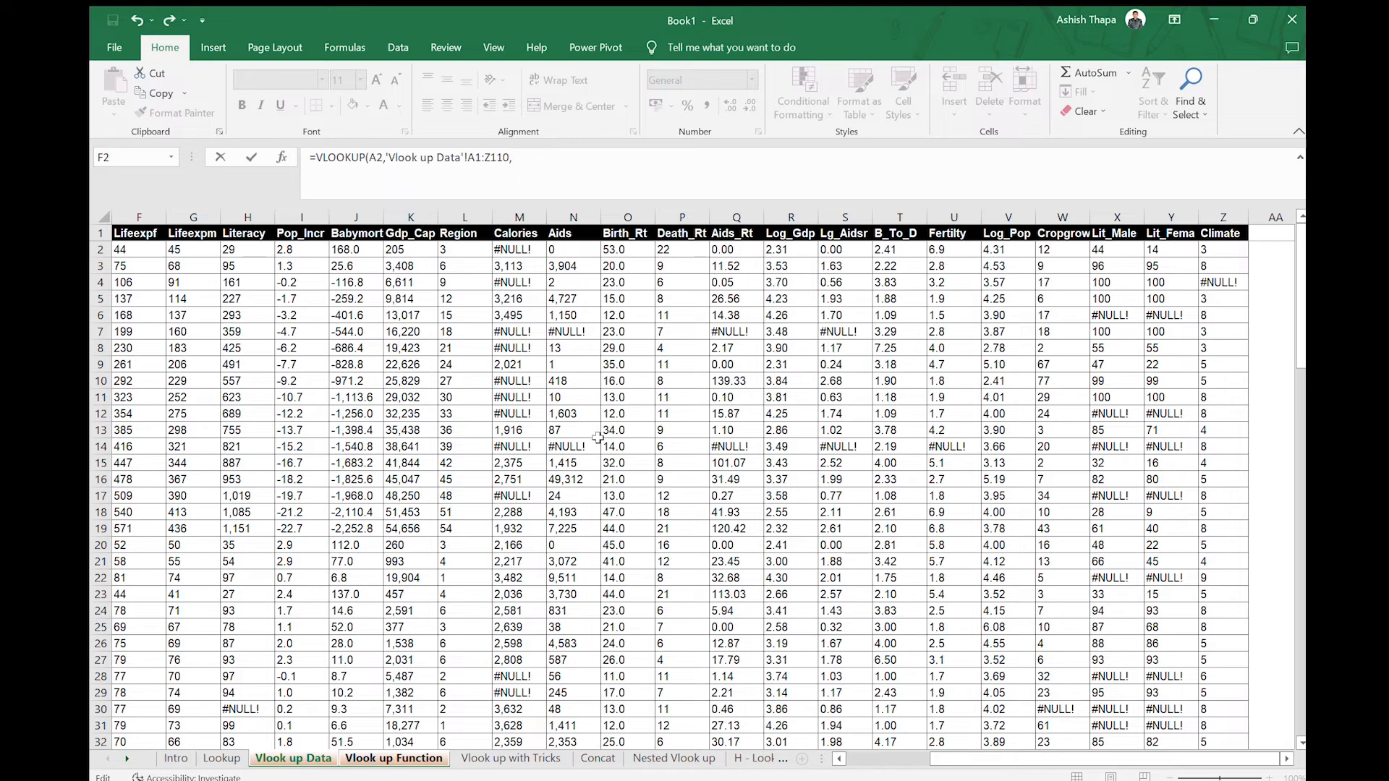
Complete the B2 formula with column index 2 and range lookup 0, and copy it down the Populatn column.
{"action": "left_click_drag", "start_coordinate": [1011, 760], "coordinate": [913, 759]}
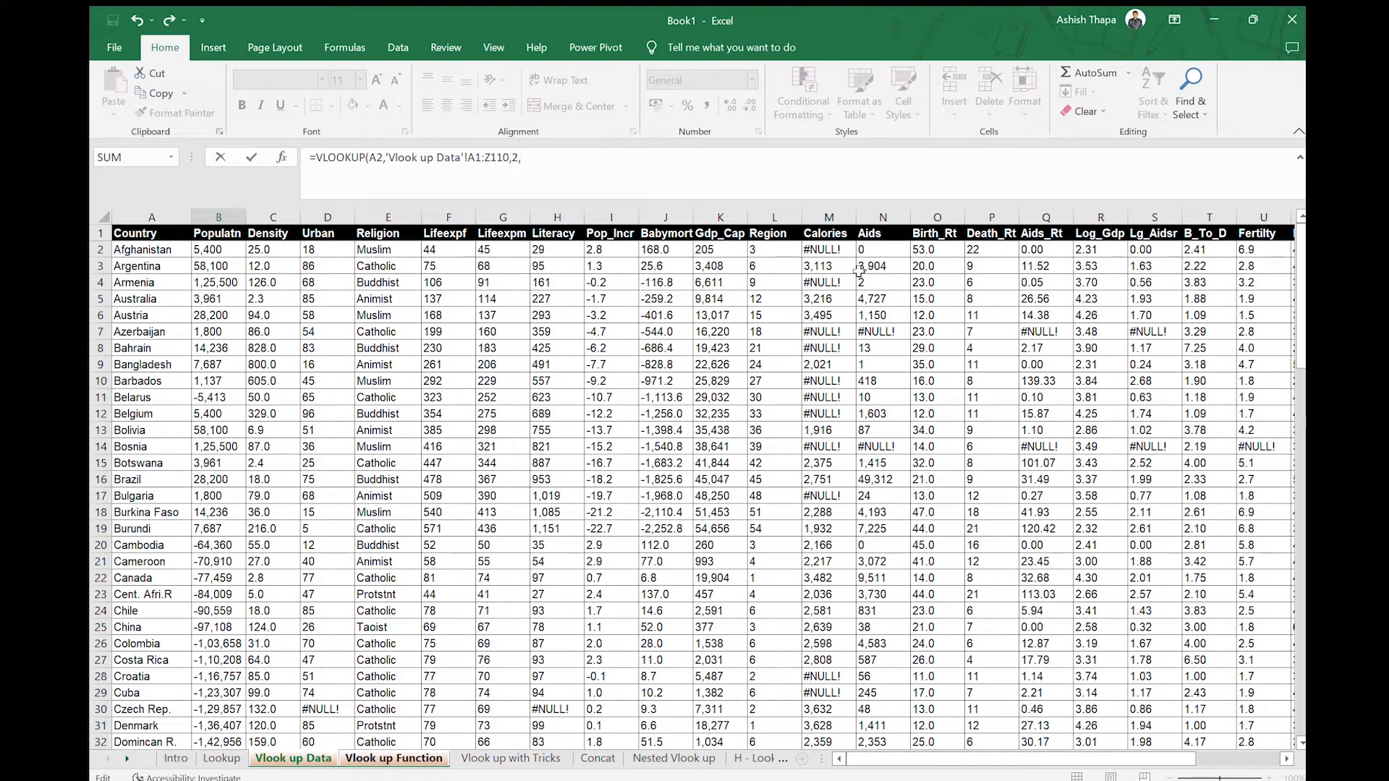
{"action": "type", "text": "0"}
{"action": "key", "text": "Return"}
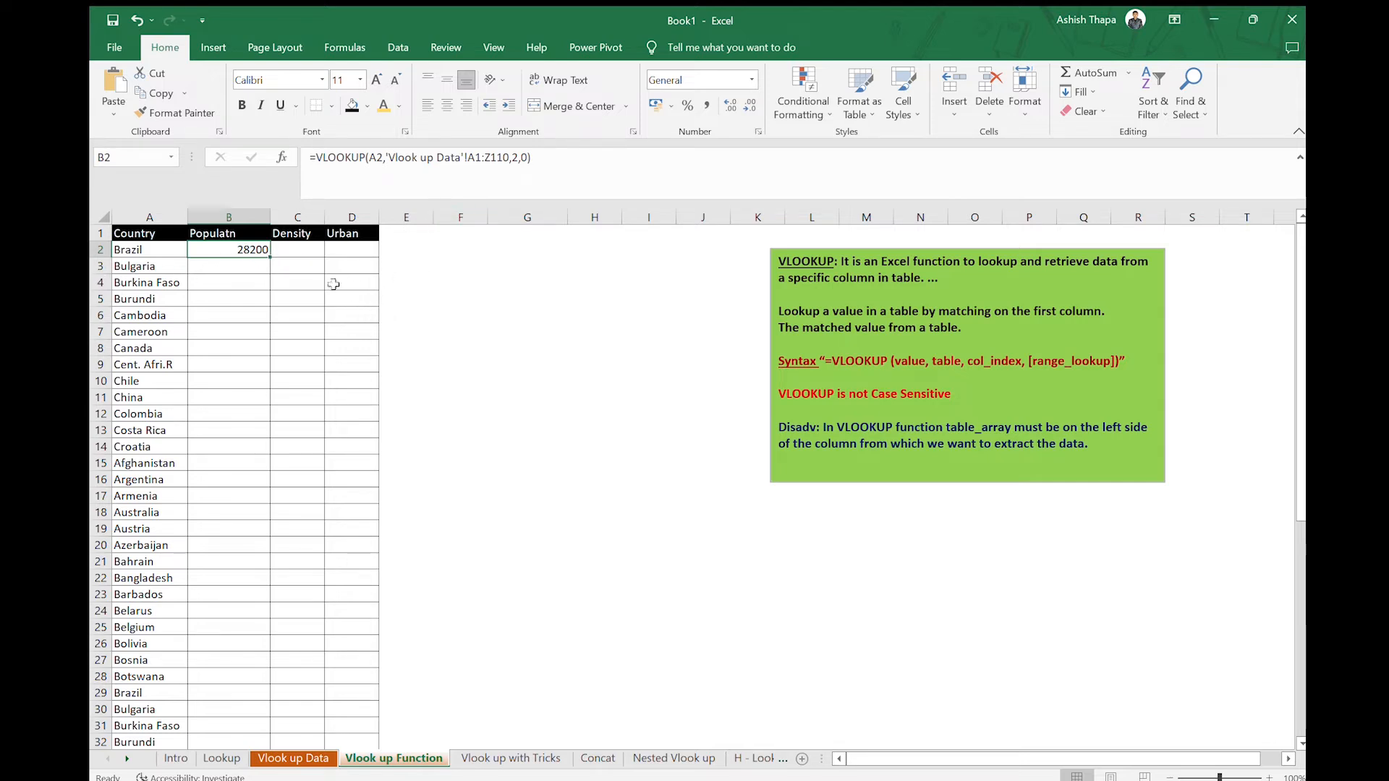
{"action": "double_click", "coordinate": [272, 255]}
{"action": "scroll", "coordinate": [278, 341], "scroll_direction": "down", "scroll_amount": 13}
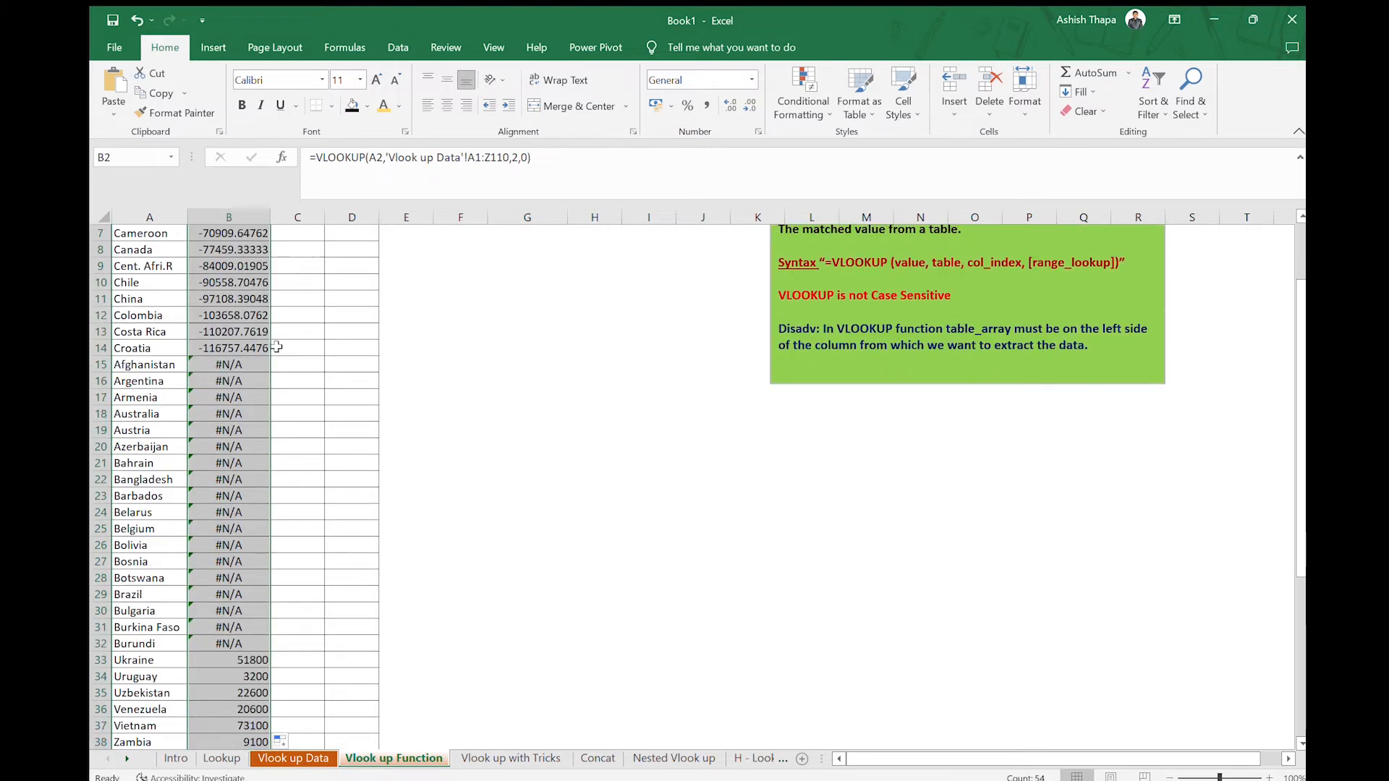
Examine the failing Afghanistan lookup in B15 on the Vlook up Function sheet against Afghanistan's row on the Vlook up Data sheet.
{"action": "scroll", "coordinate": [276, 418], "scroll_direction": "up", "scroll_amount": 5}
{"action": "scroll", "coordinate": [276, 417], "scroll_direction": "up", "scroll_amount": 6}
{"action": "left_click", "coordinate": [238, 382]}
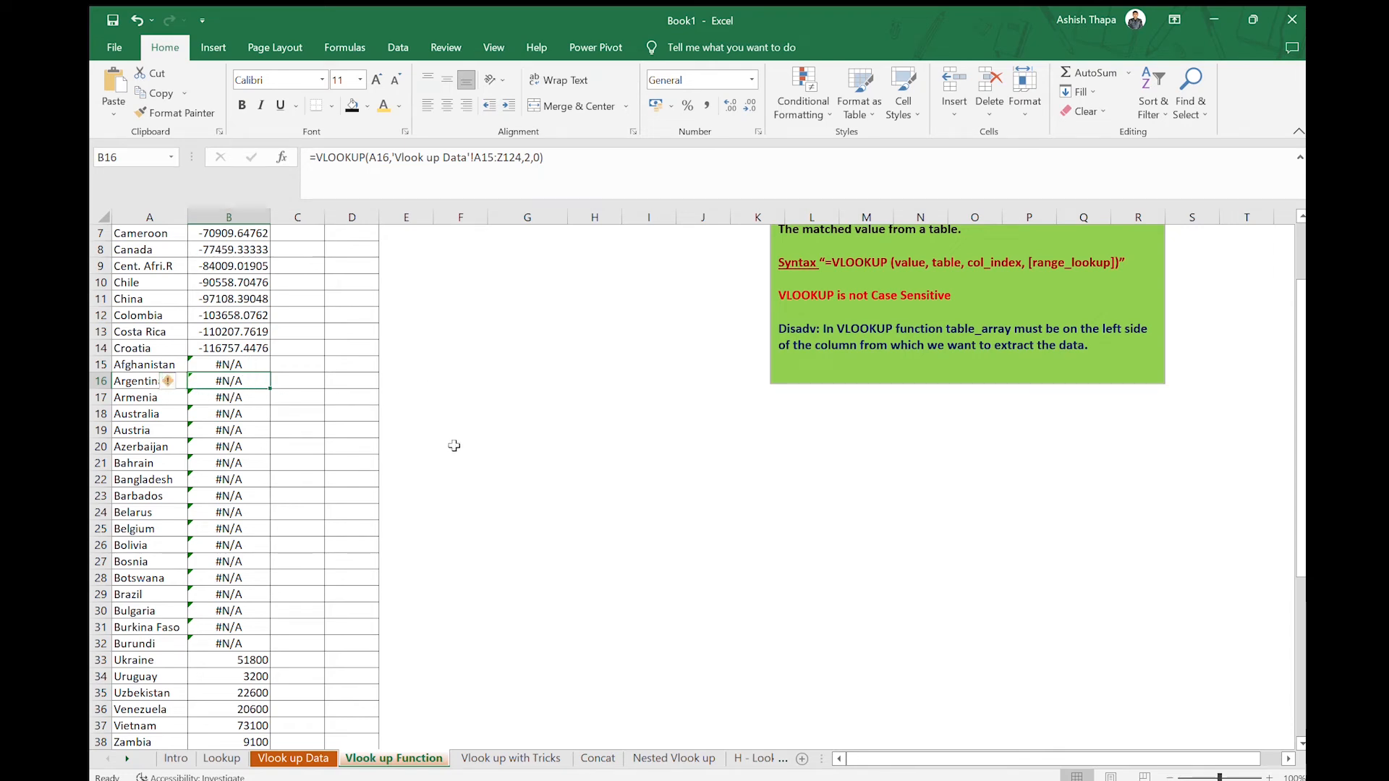
{"action": "left_click", "coordinate": [155, 364]}
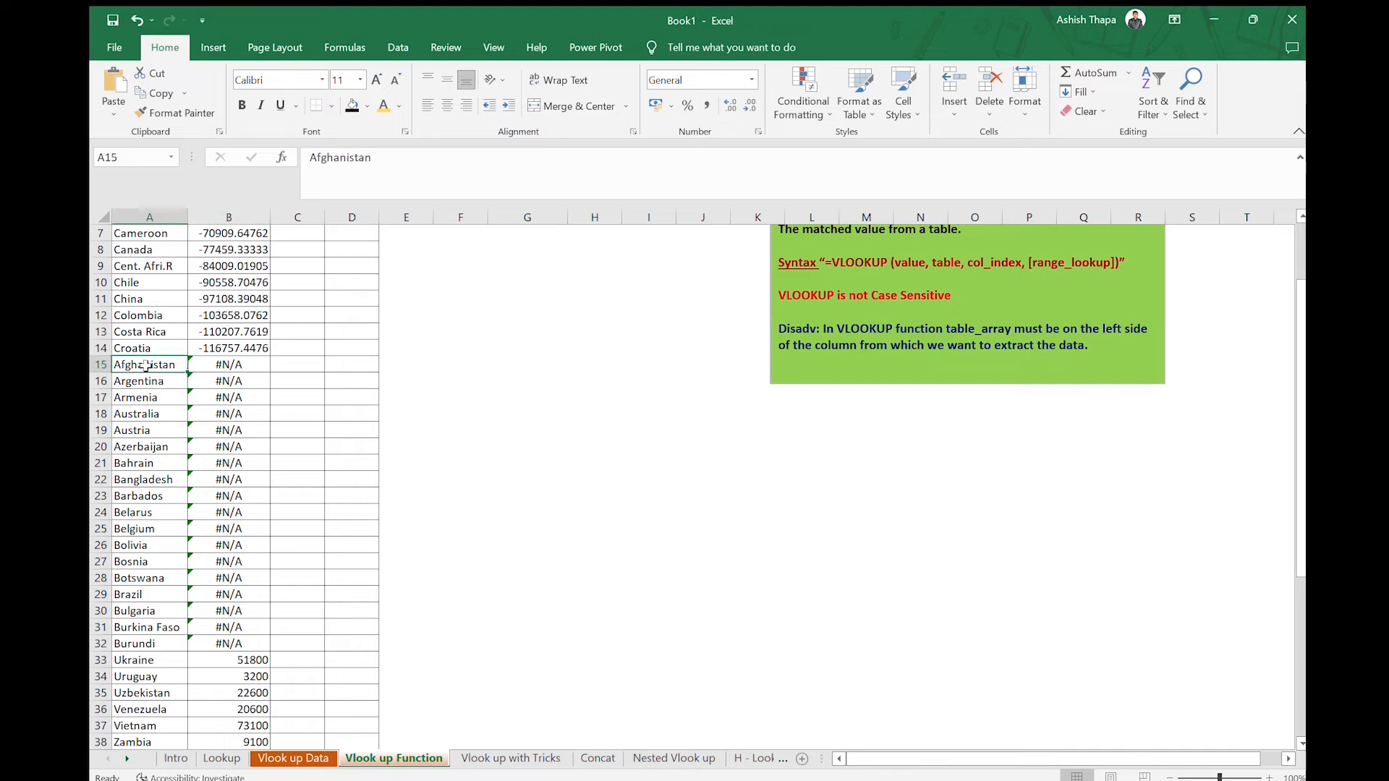
{"action": "left_click", "coordinate": [221, 365]}
{"action": "scroll", "coordinate": [238, 376], "scroll_direction": "up", "scroll_amount": 3}
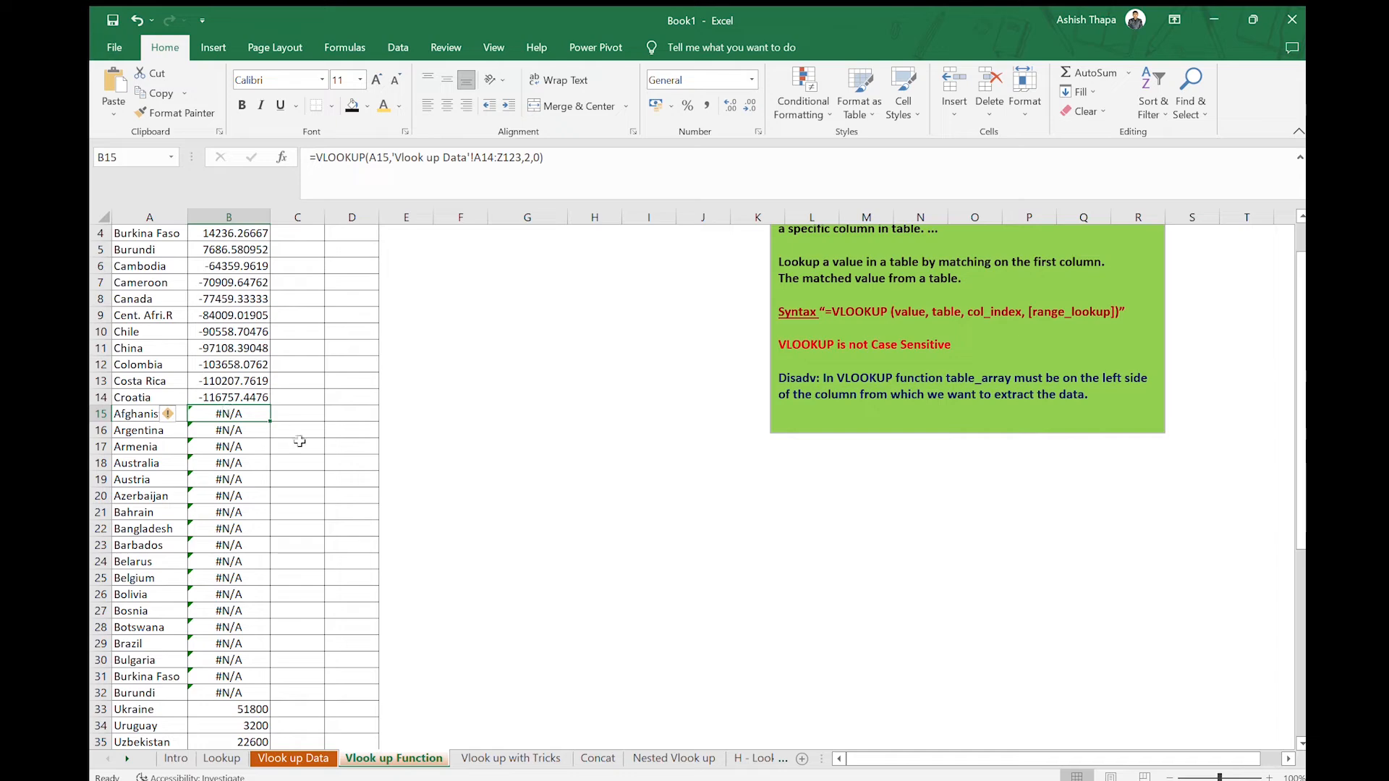
{"action": "left_click", "coordinate": [301, 758]}
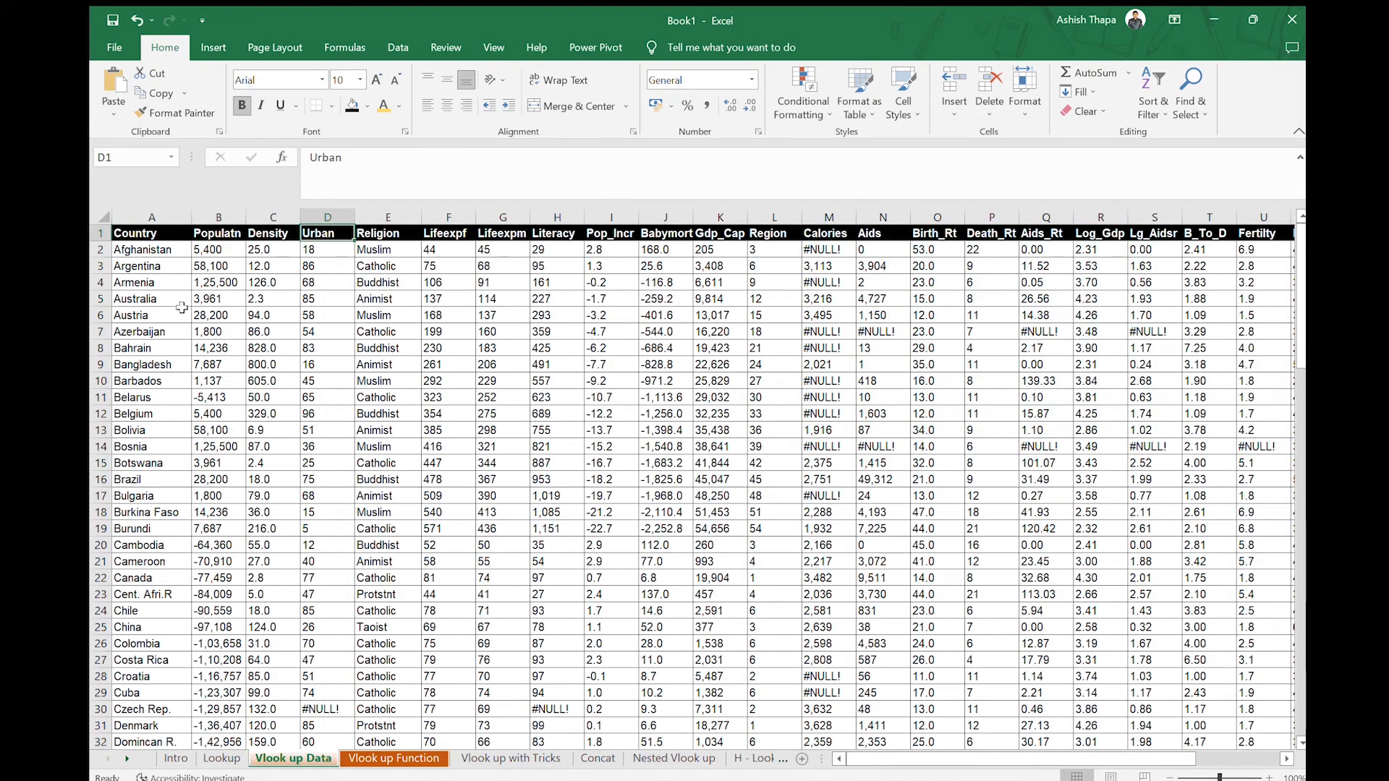
{"action": "left_click", "coordinate": [177, 250]}
{"action": "left_click", "coordinate": [217, 248]}
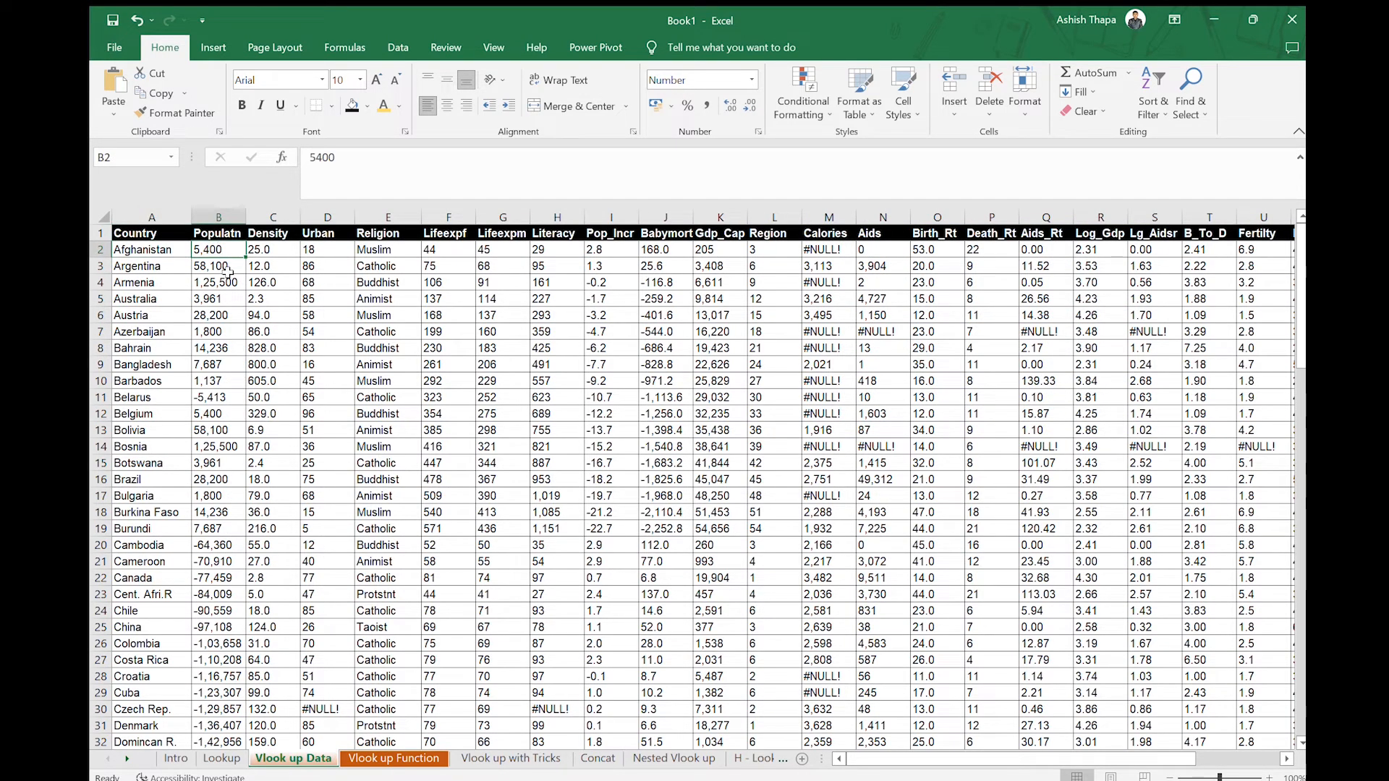
{"action": "left_click", "coordinate": [393, 758]}
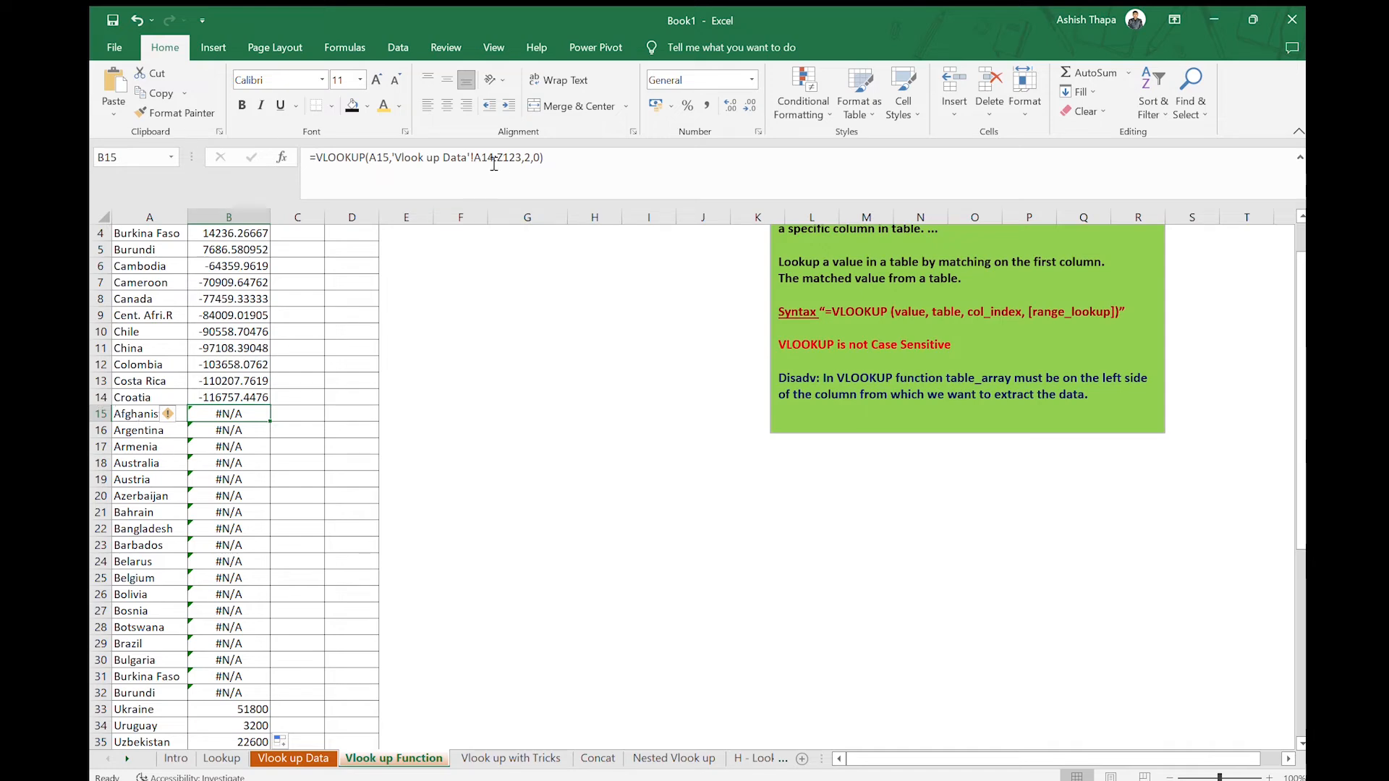
{"action": "scroll", "coordinate": [210, 278], "scroll_direction": "up", "scroll_amount": 1}
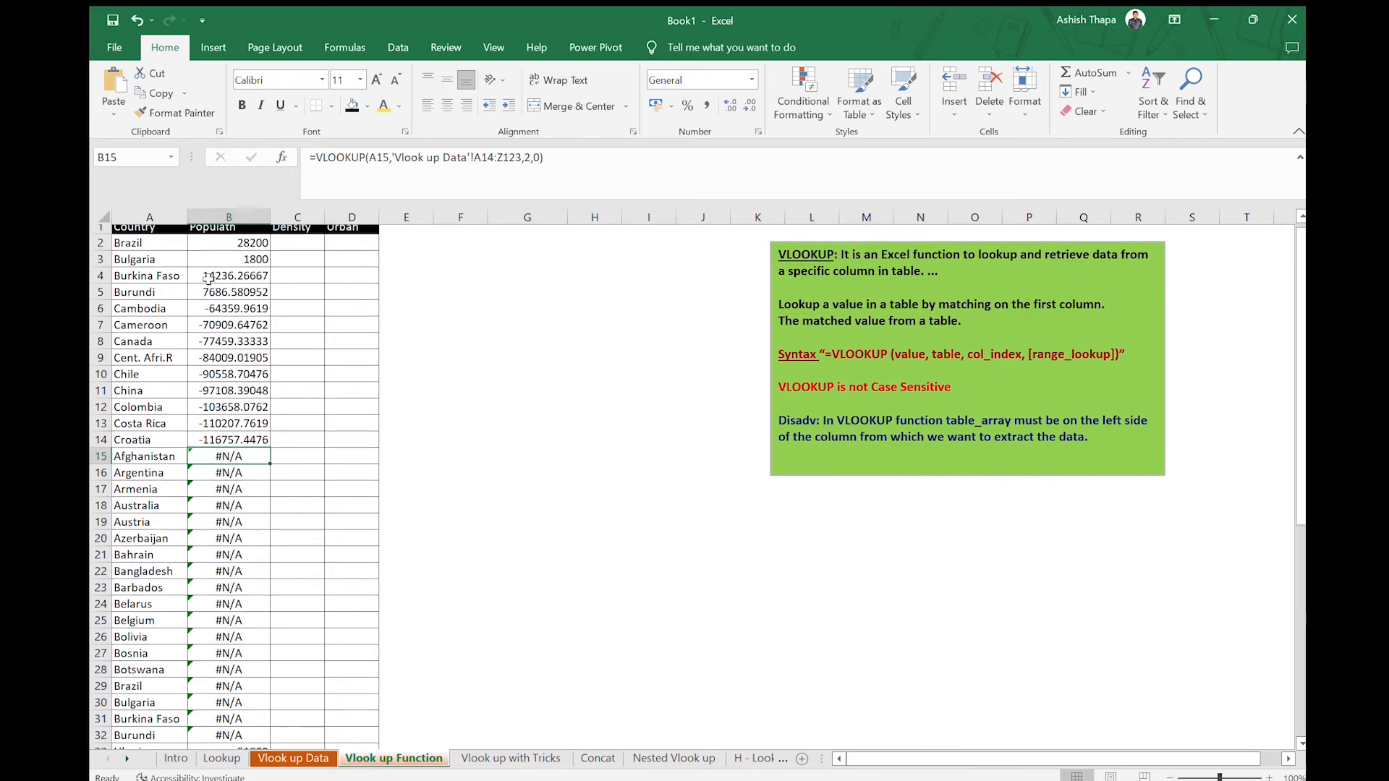
Make the table array in the B2 formula absolute, as $A$1:$Z$110 on the Vlook up Data sheet.
{"action": "left_click", "coordinate": [231, 248]}
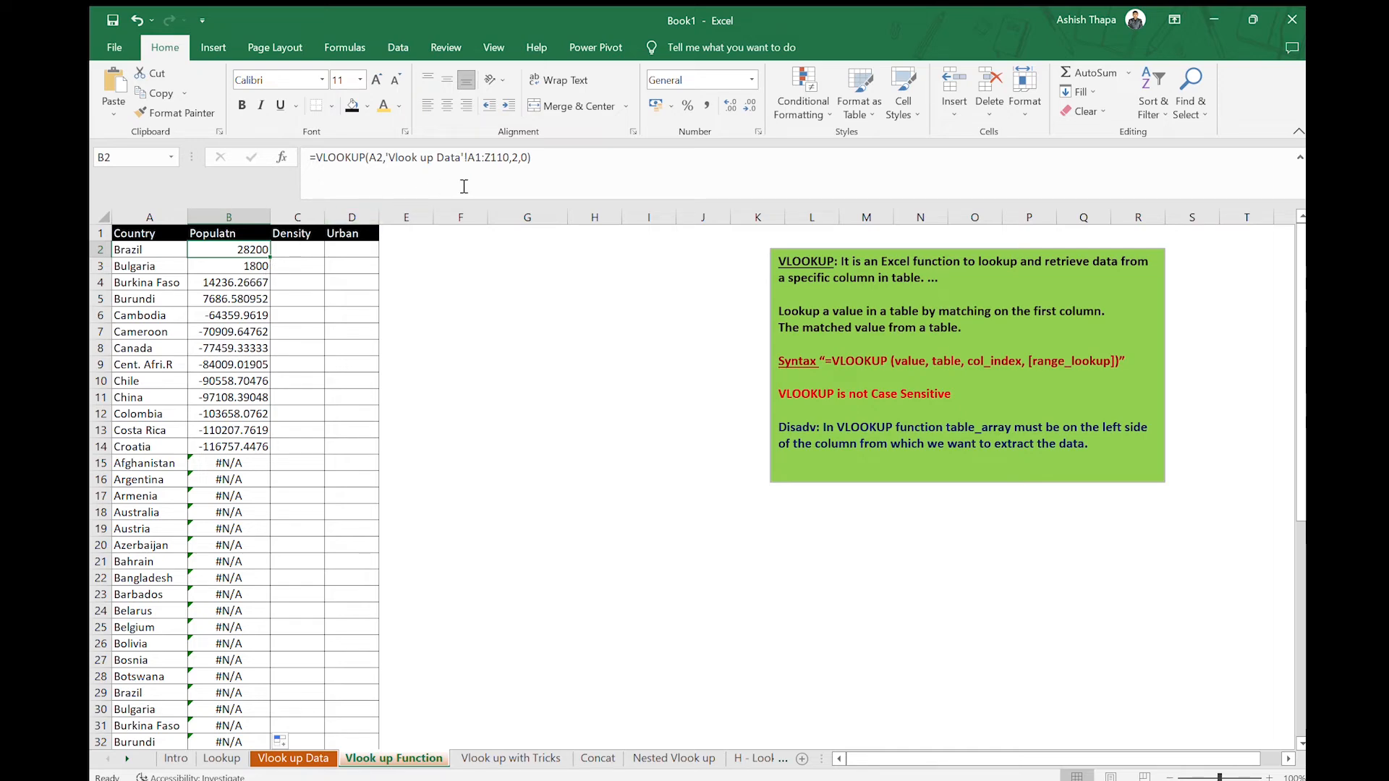
{"action": "left_click", "coordinate": [470, 157]}
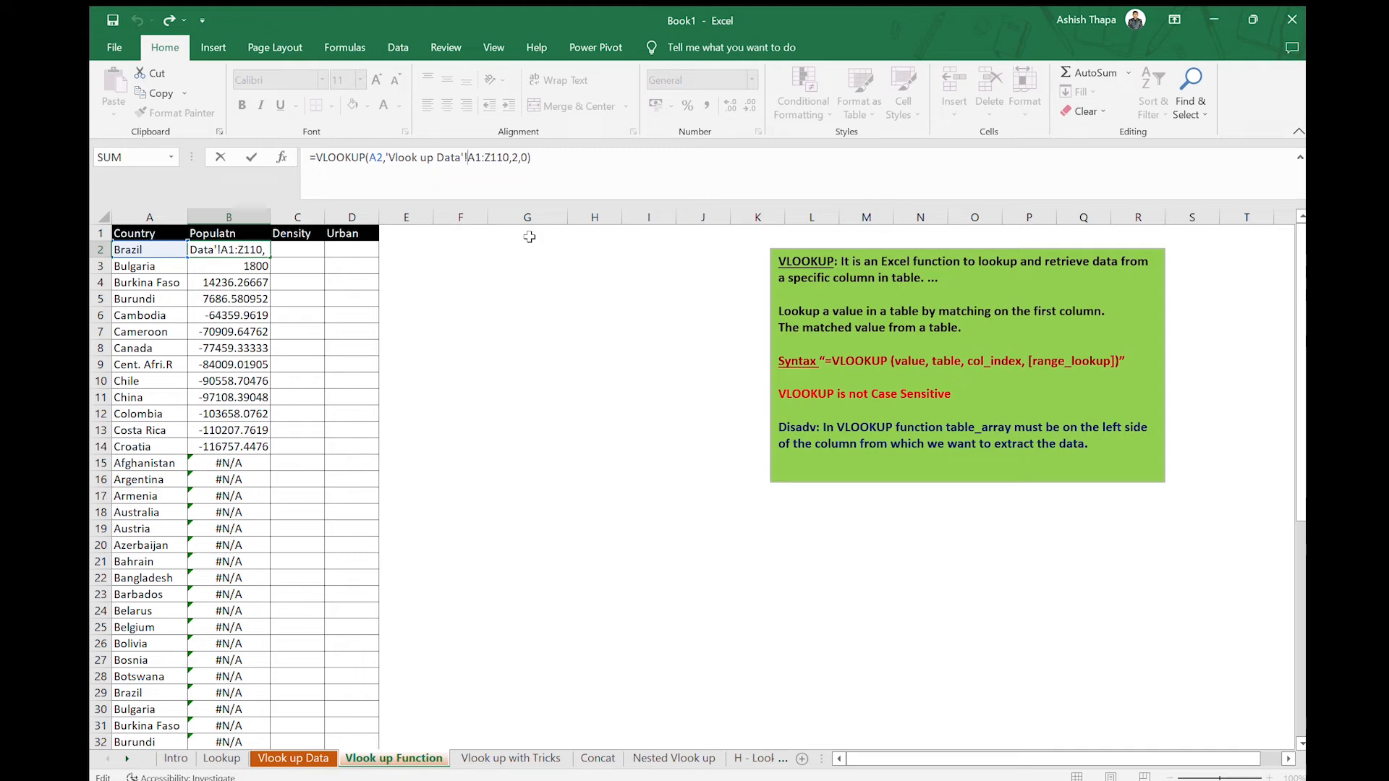
{"action": "key", "text": "F4"}
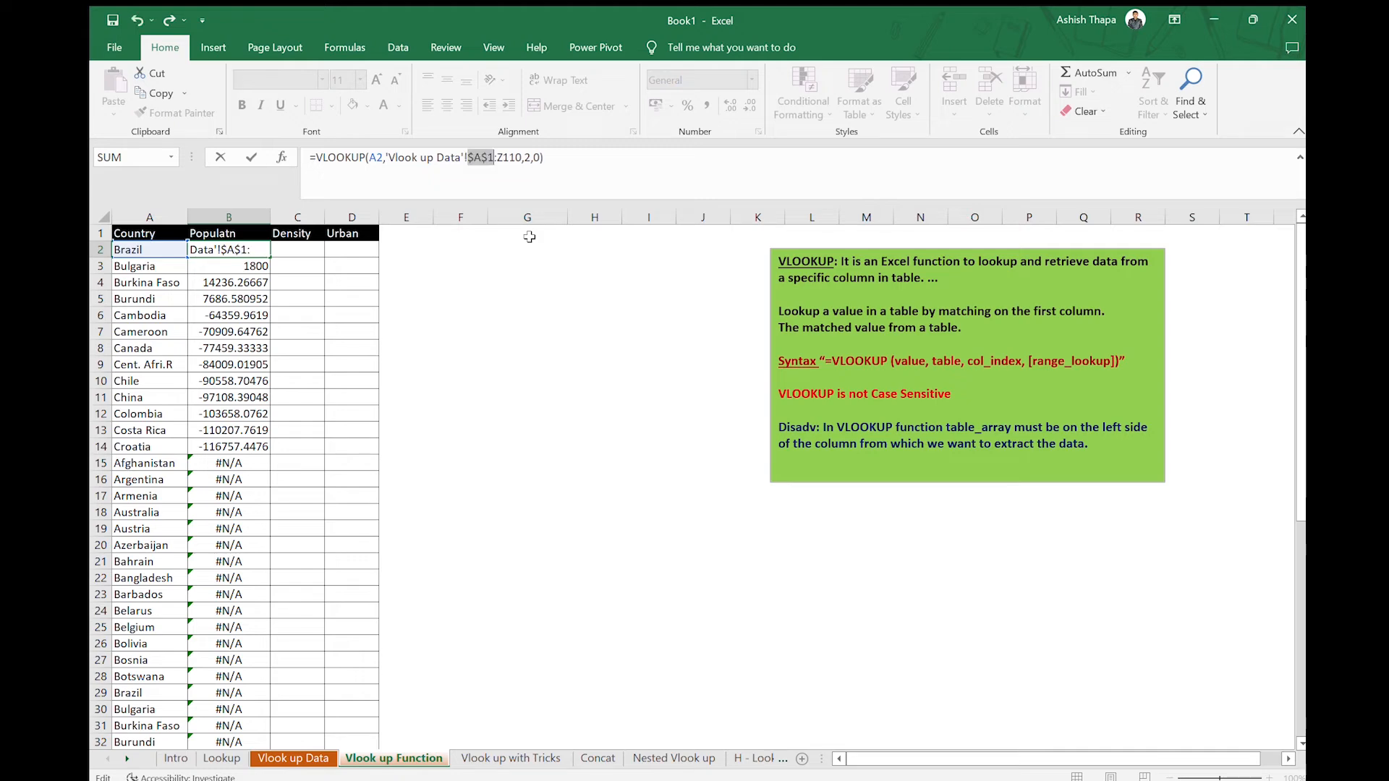
{"action": "left_click", "coordinate": [507, 159]}
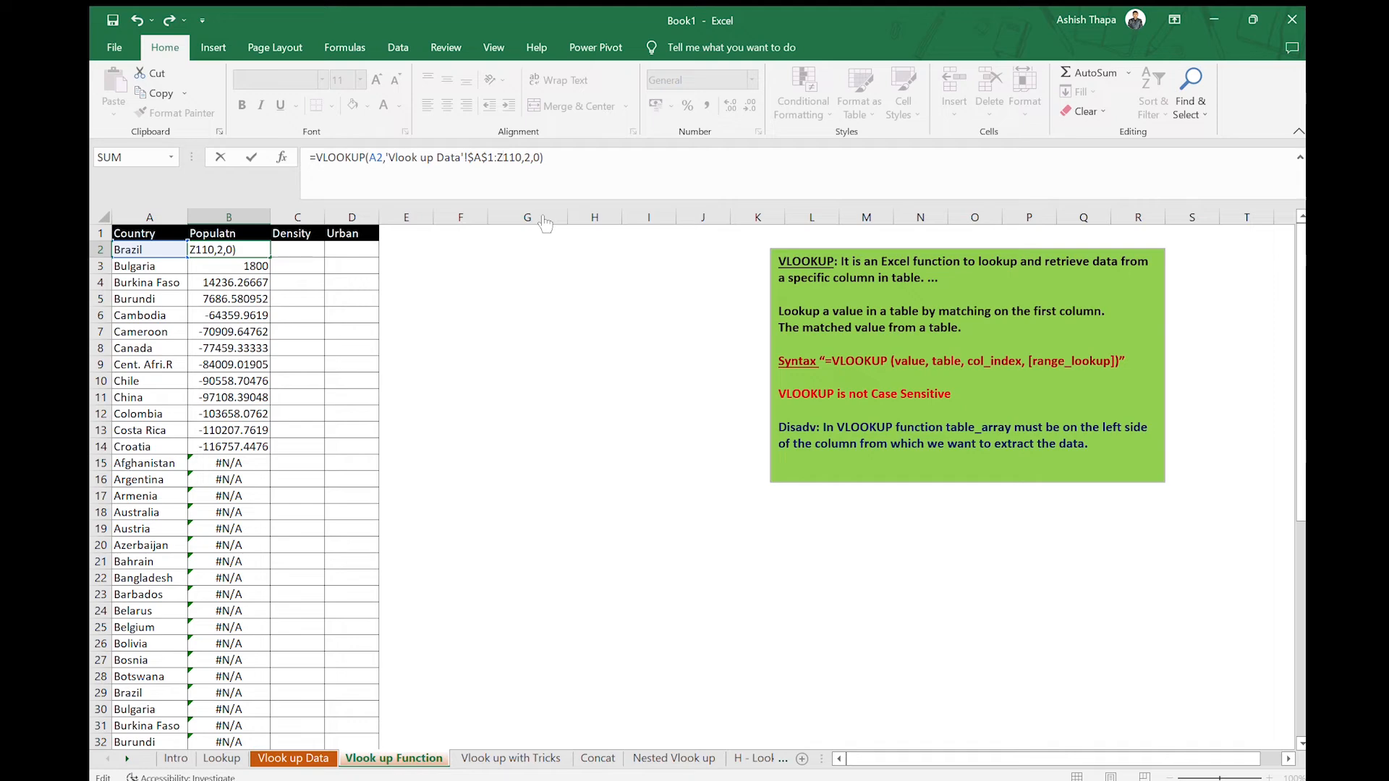
{"action": "key", "text": "F4"}
{"action": "left_click", "coordinate": [564, 173]}
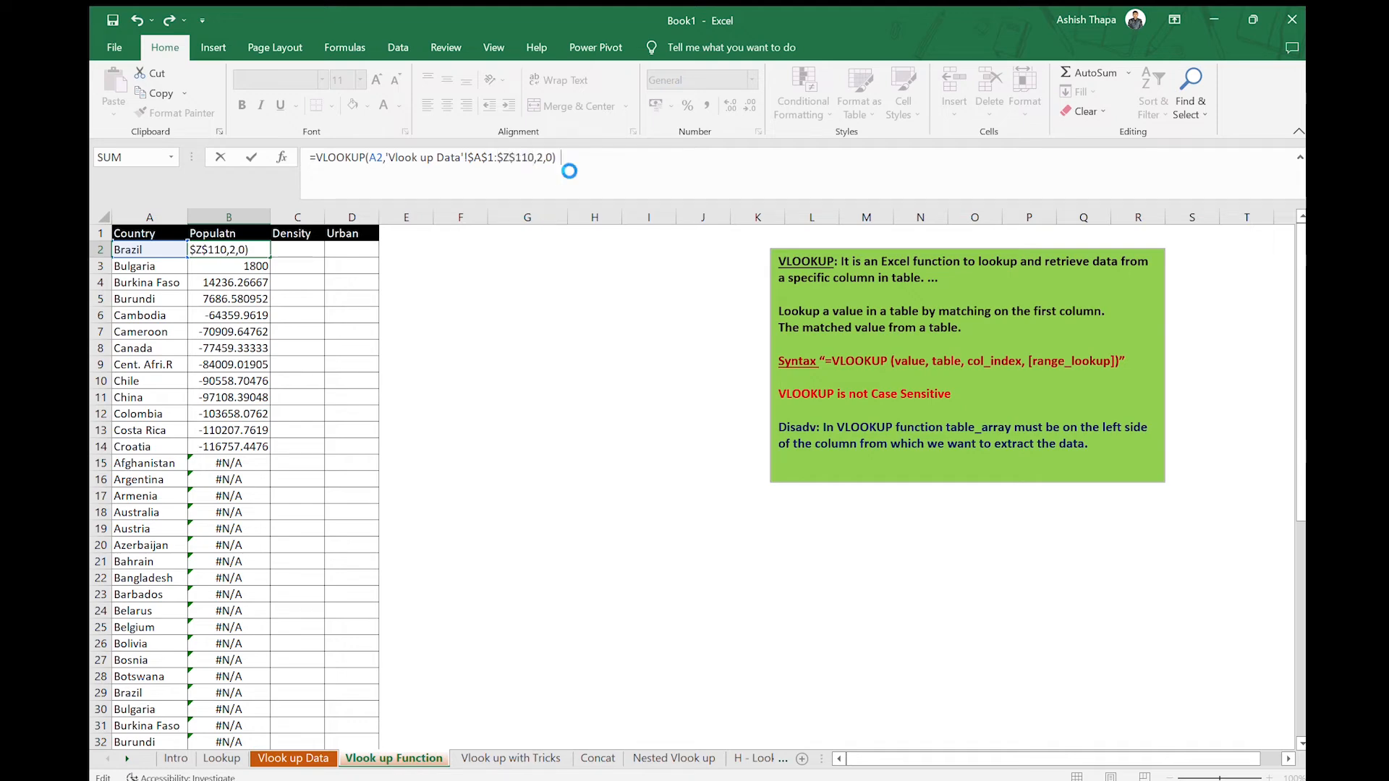
{"action": "type", "text": "\\"}
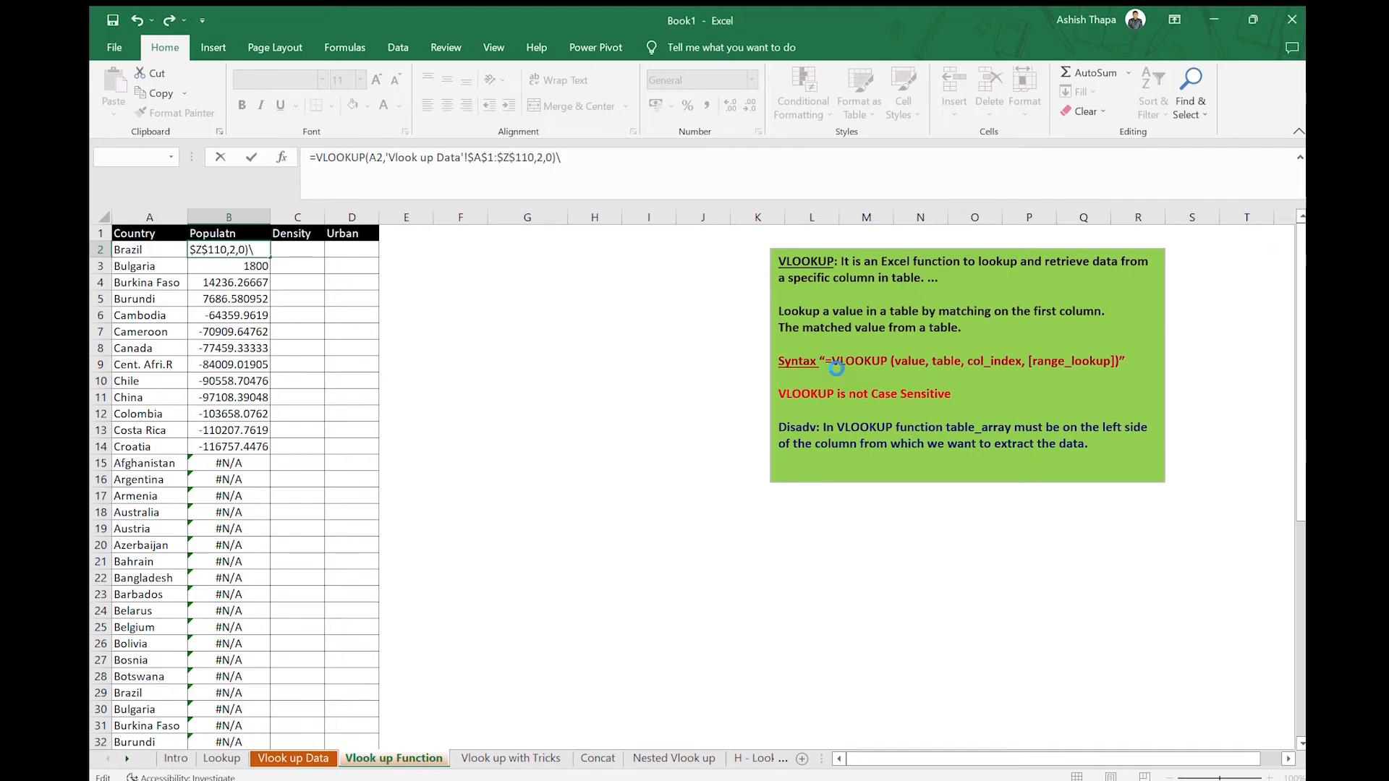
{"action": "left_click", "coordinate": [681, 482]}
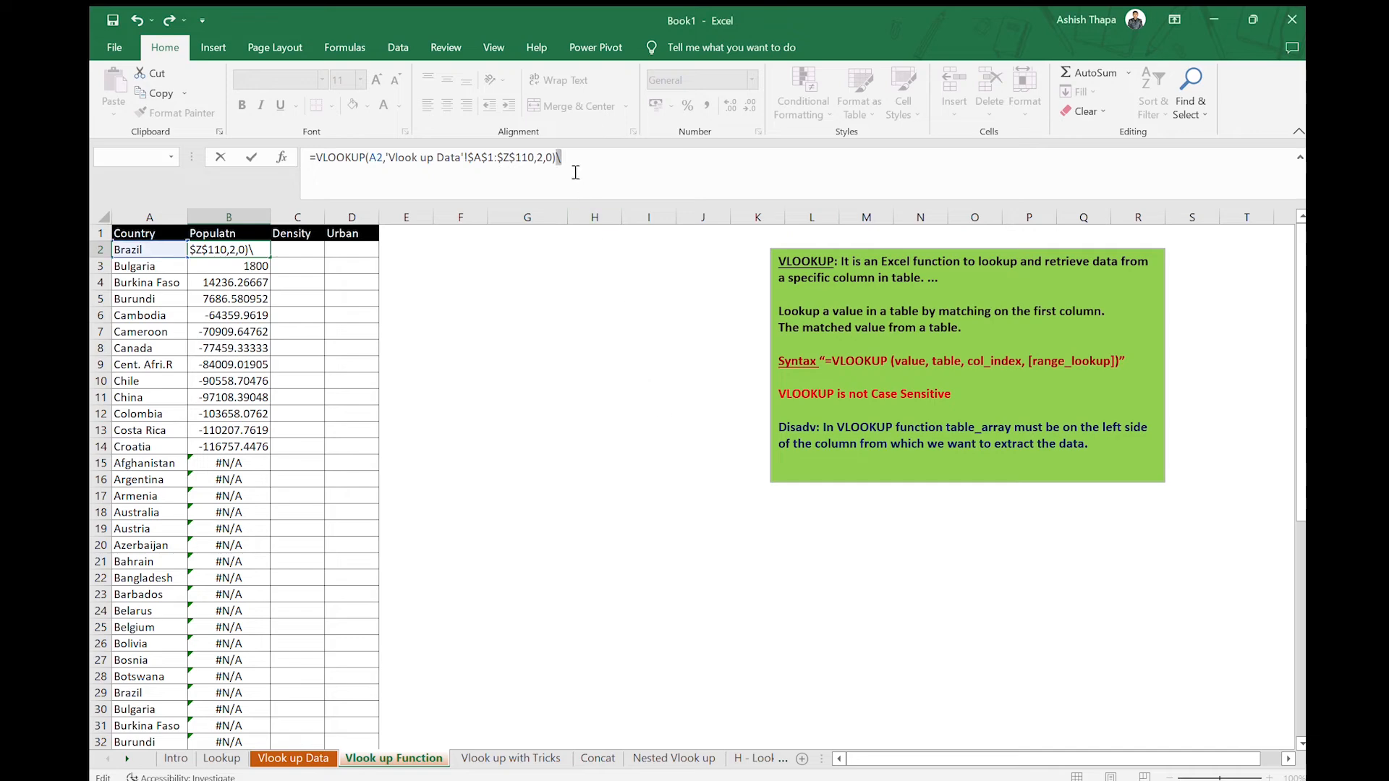
{"action": "key", "text": "ctrl+Return"}
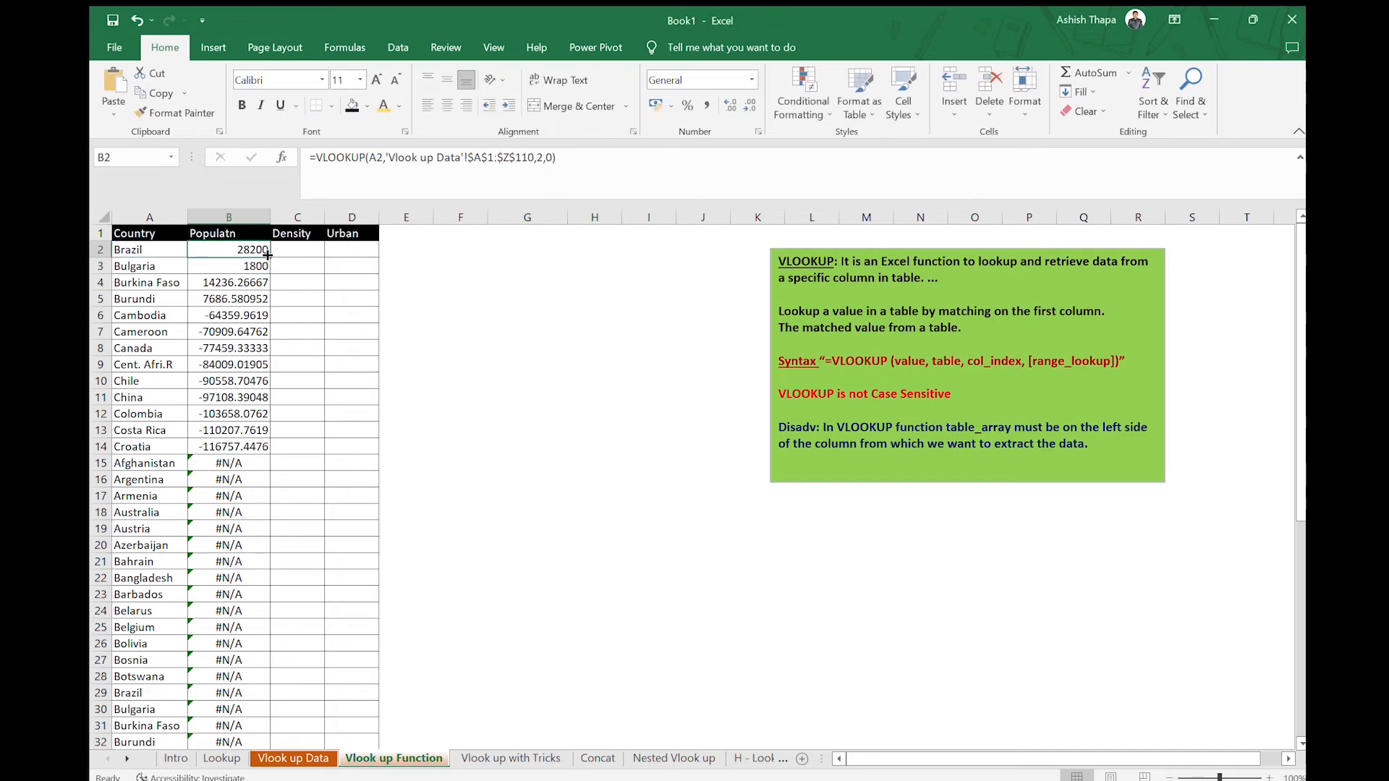
Copy the B2 formula down the Populatn column and check the copied formulas in B3 and B4.
{"action": "double_click", "coordinate": [268, 256]}
{"action": "scroll", "coordinate": [285, 437], "scroll_direction": "down", "scroll_amount": 10}
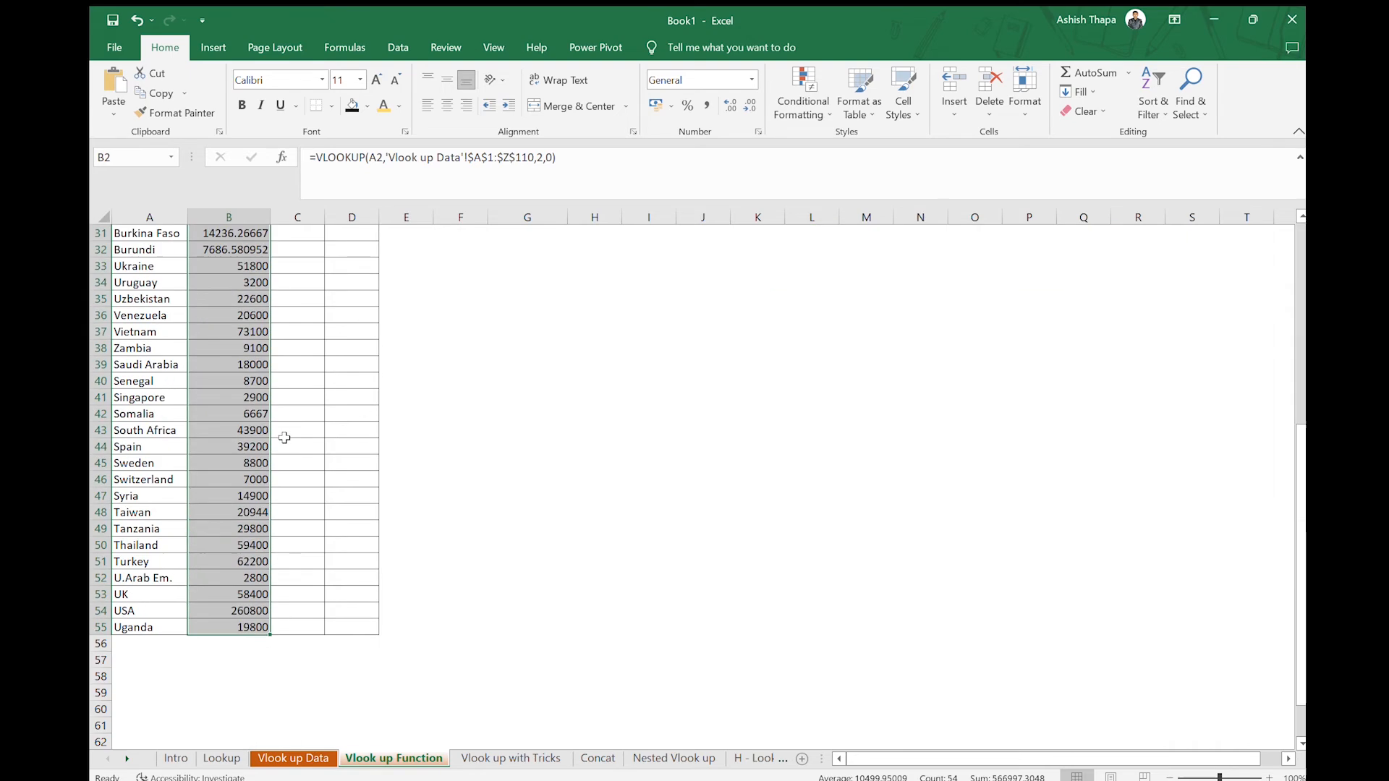
{"action": "scroll", "coordinate": [284, 471], "scroll_direction": "up", "scroll_amount": 10}
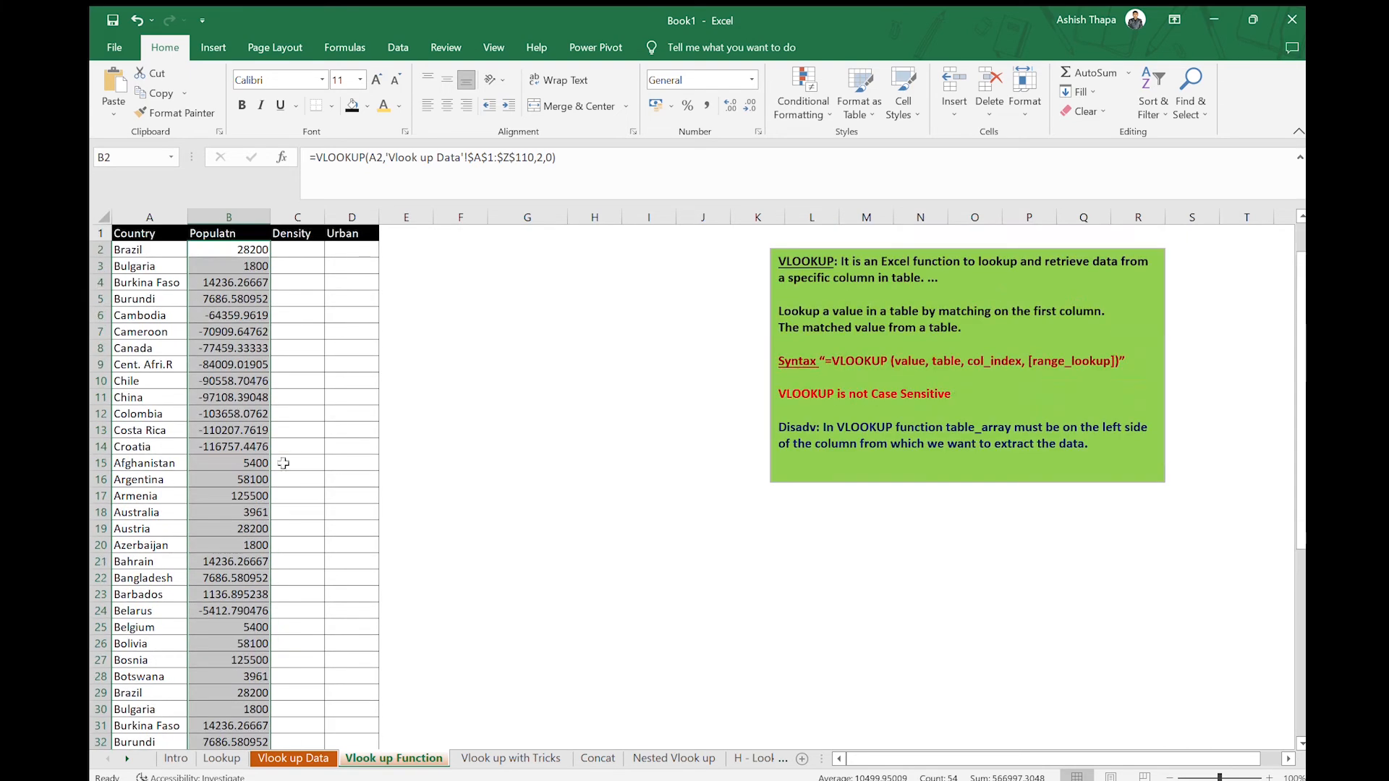
{"action": "left_click", "coordinate": [232, 261]}
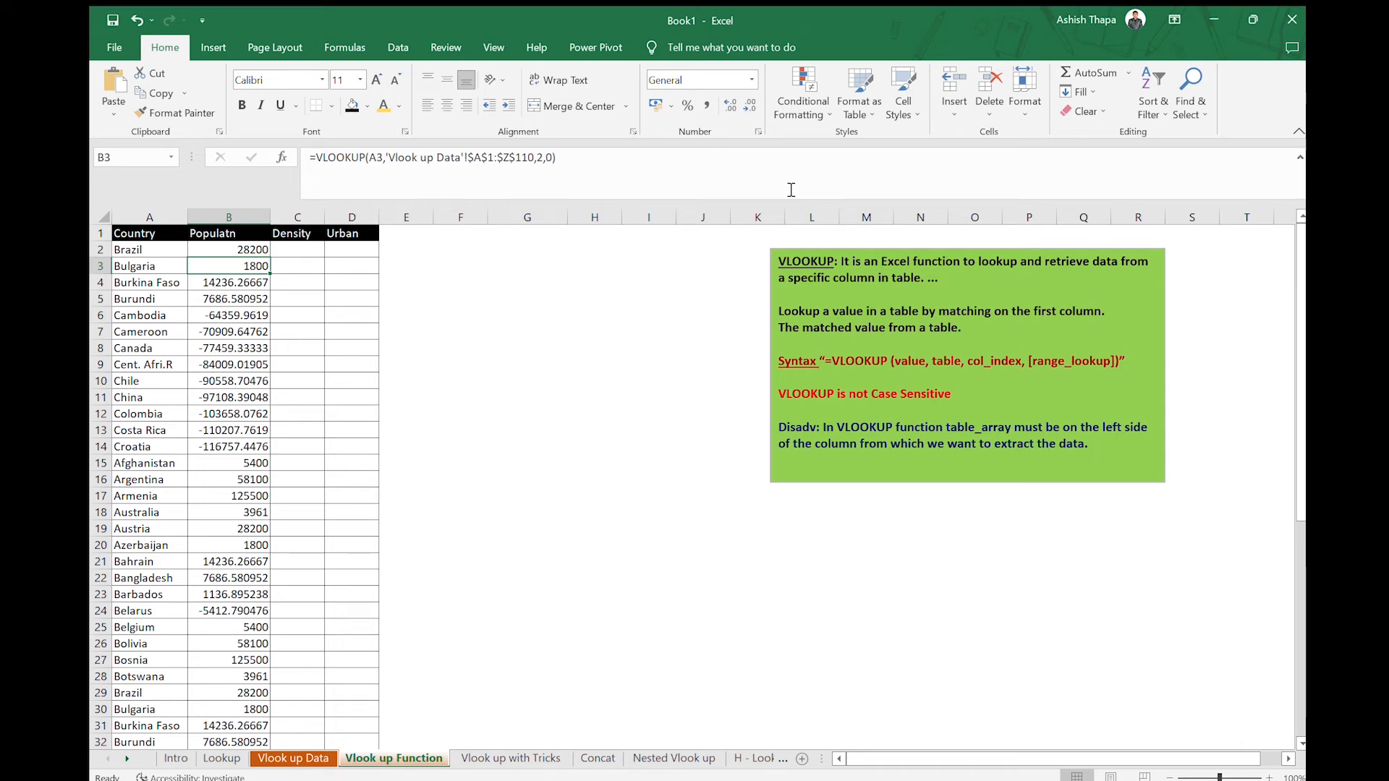
{"action": "left_click", "coordinate": [584, 163]}
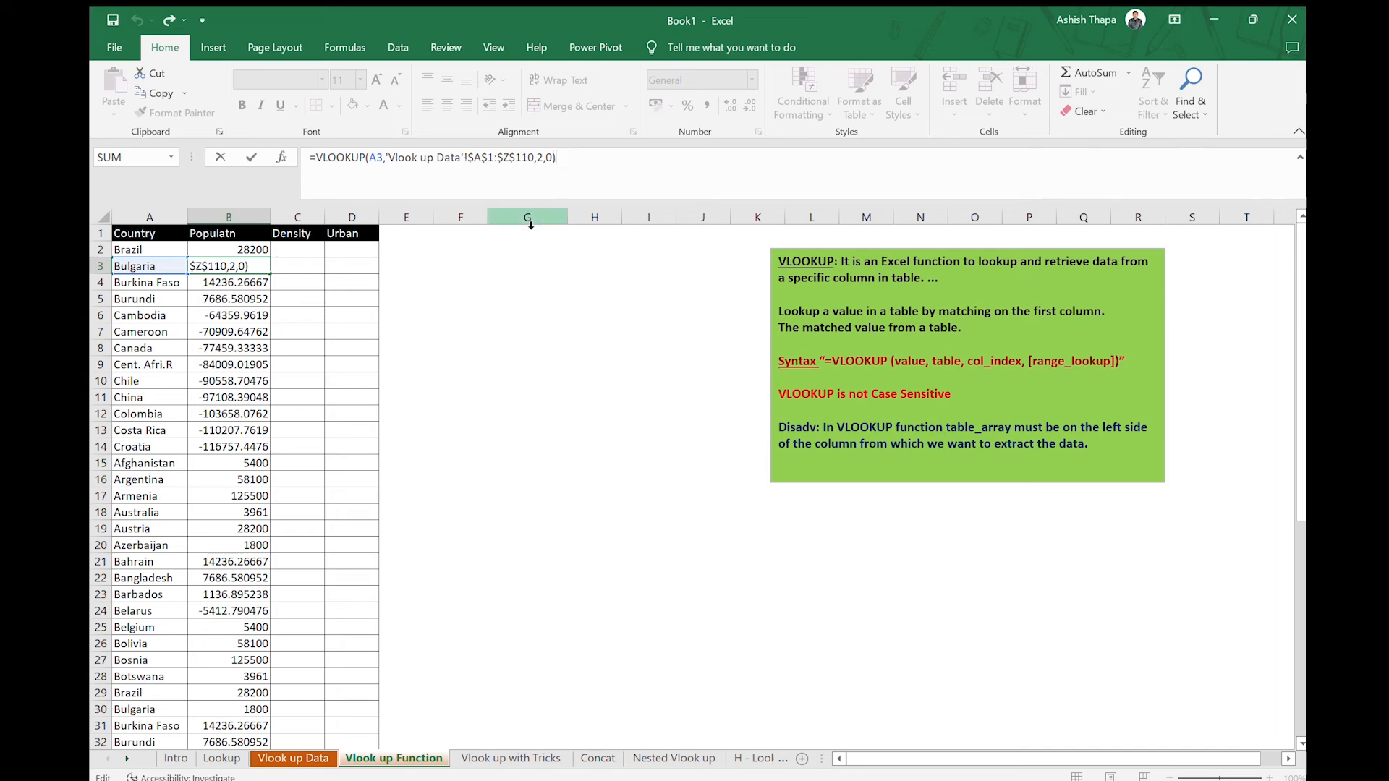
{"action": "left_click", "coordinate": [231, 284]}
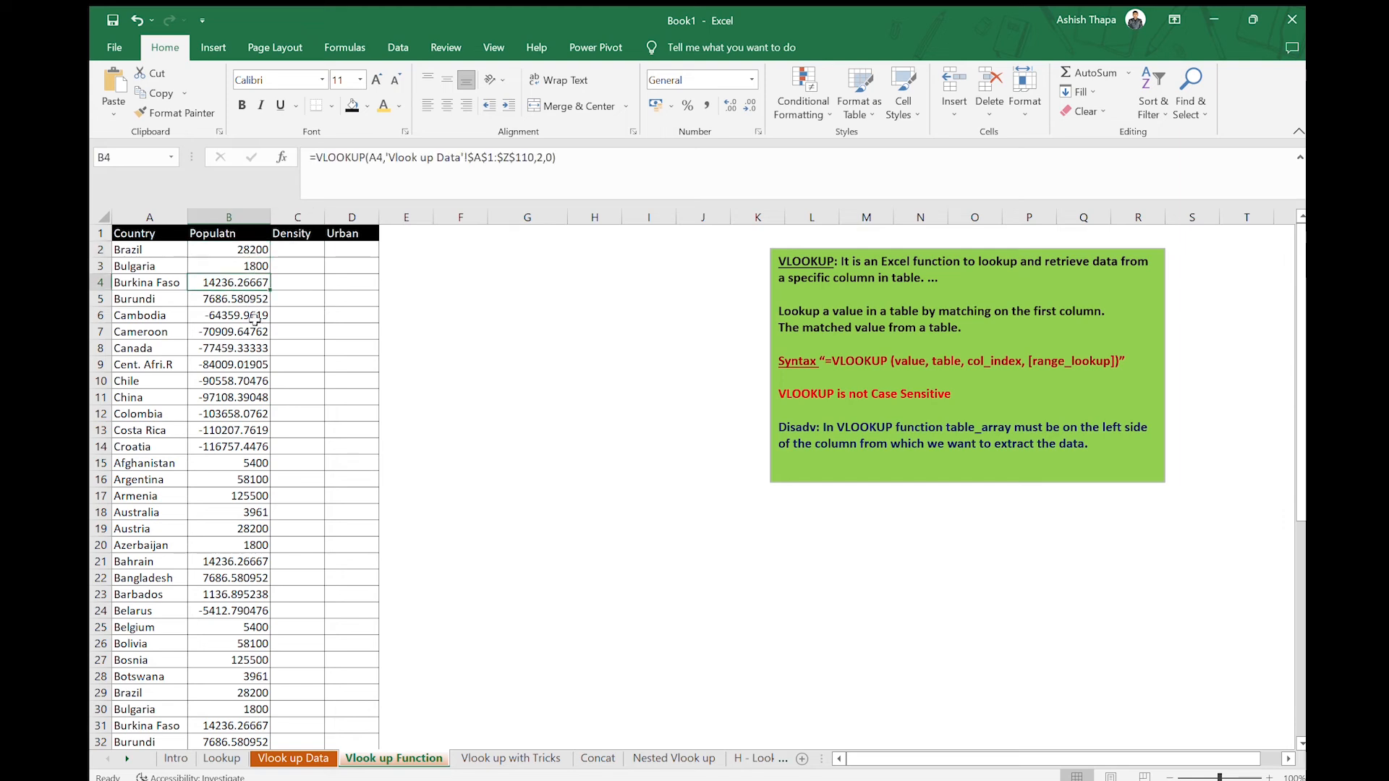
Copy the full text of Brazil's Populatn formula from cell B2, keeping the formula in that cell.
{"action": "left_click", "coordinate": [300, 250]}
{"action": "left_click", "coordinate": [253, 248]}
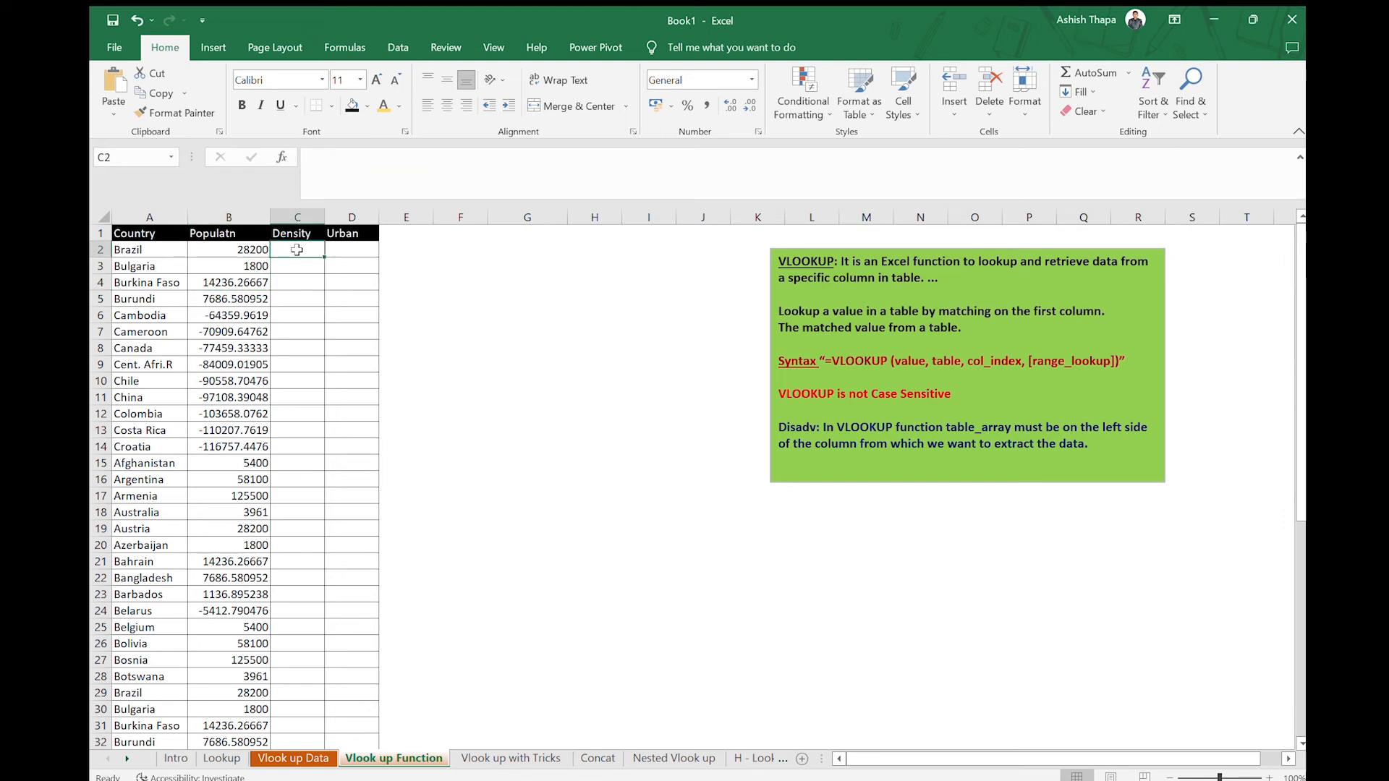
{"action": "left_click", "coordinate": [353, 253]}
{"action": "left_click", "coordinate": [262, 250]}
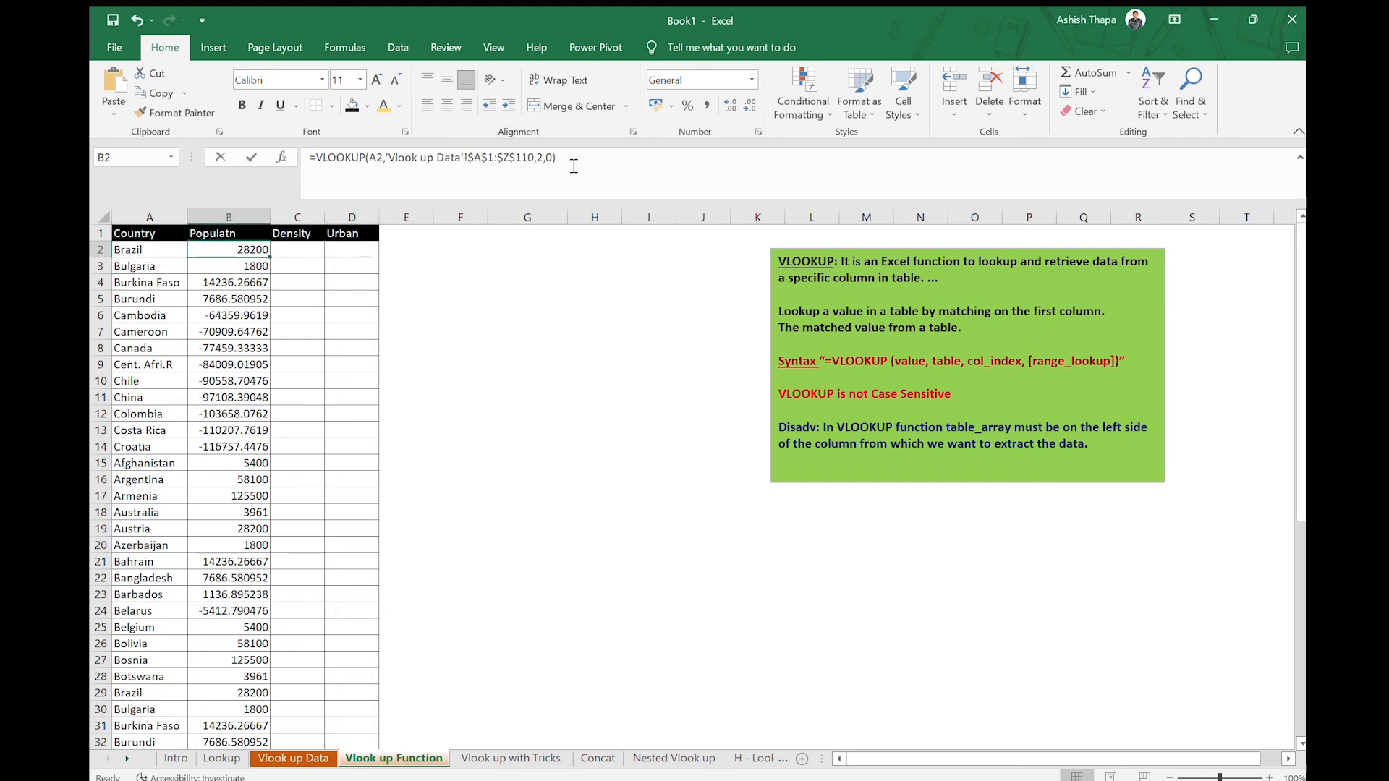
{"action": "left_click_drag", "start_coordinate": [558, 158], "coordinate": [296, 158]}
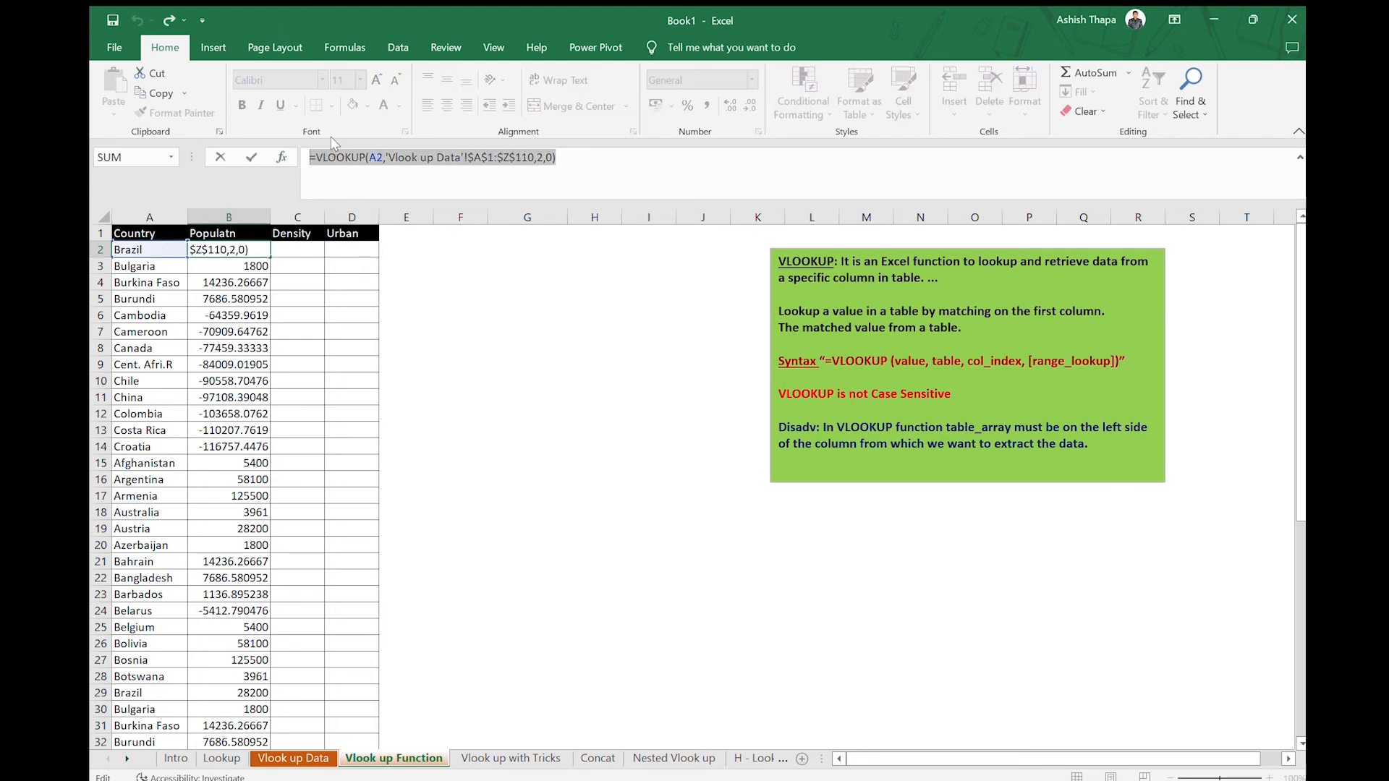
{"action": "key", "text": "ctrl+c"}
{"action": "type", "text": "="}
{"action": "left_click", "coordinate": [301, 253]}
{"action": "left_click_drag", "start_coordinate": [345, 155], "coordinate": [304, 162]}
{"action": "key", "text": "ctrl+z"}
{"action": "left_click", "coordinate": [600, 165]}
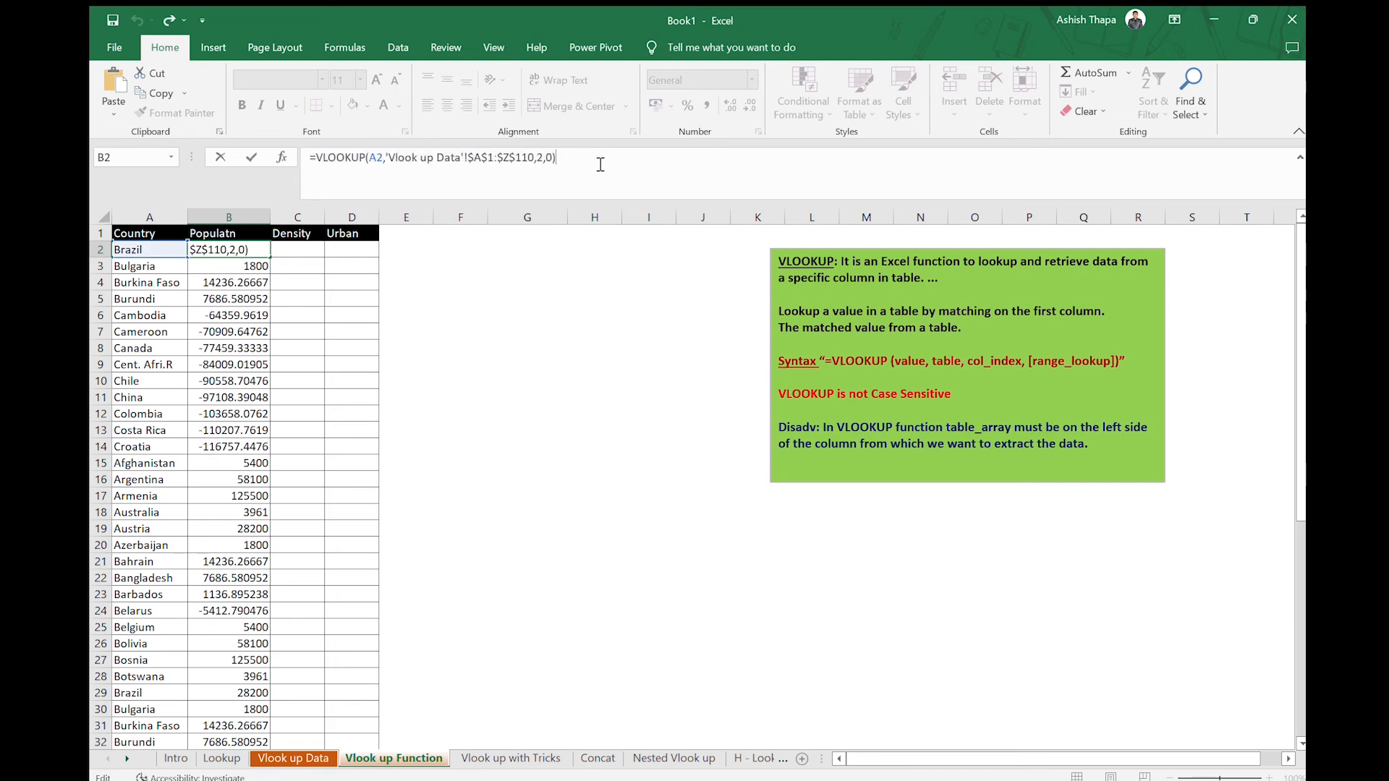
{"action": "key", "text": "ctrl+Return"}
Paste the formula into C2 with column index 3 and copy it down the Density column.
{"action": "left_click", "coordinate": [311, 244]}
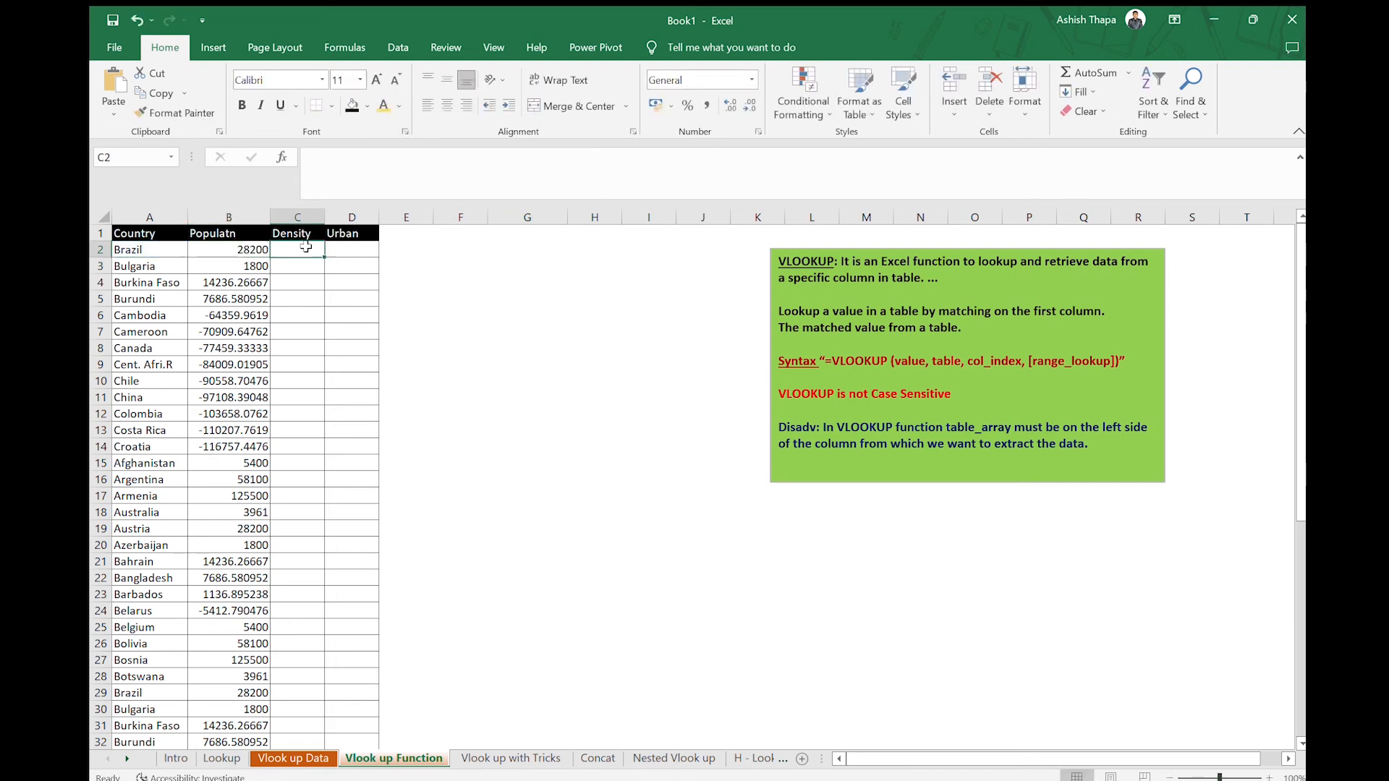
{"action": "key", "text": "ctrl+v"}
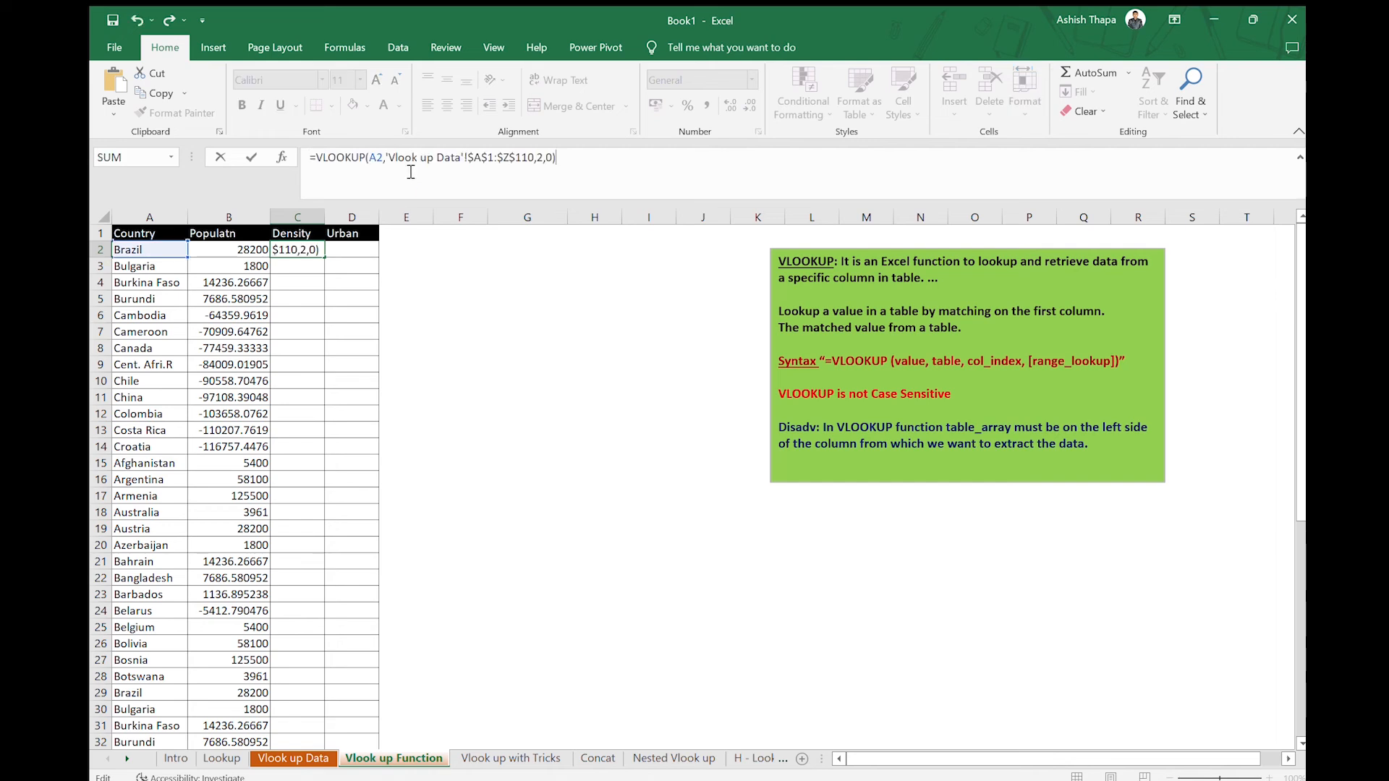
{"action": "left_click", "coordinate": [545, 161]}
{"action": "key", "text": "BackSpace"}
{"action": "type", "text": "3"}
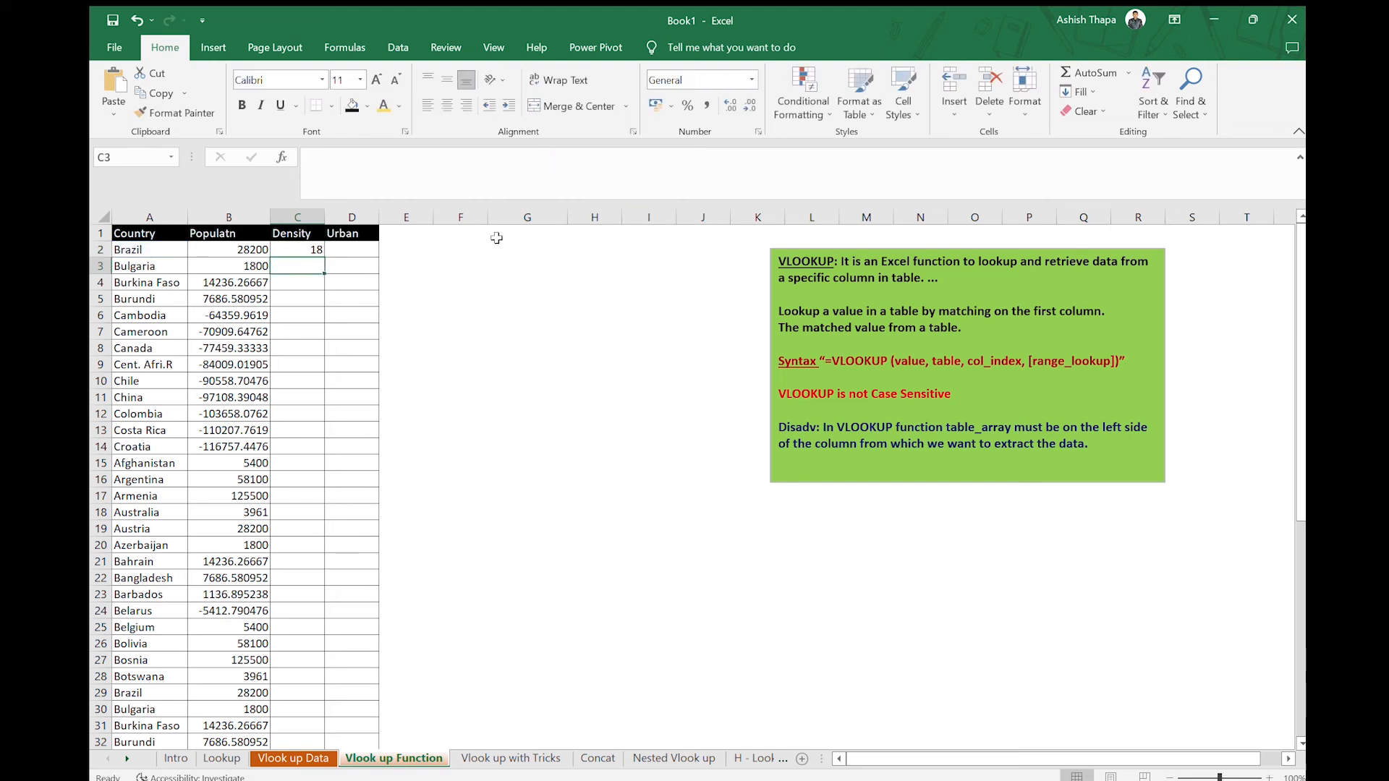
{"action": "left_click", "coordinate": [307, 252]}
{"action": "double_click", "coordinate": [324, 256]}
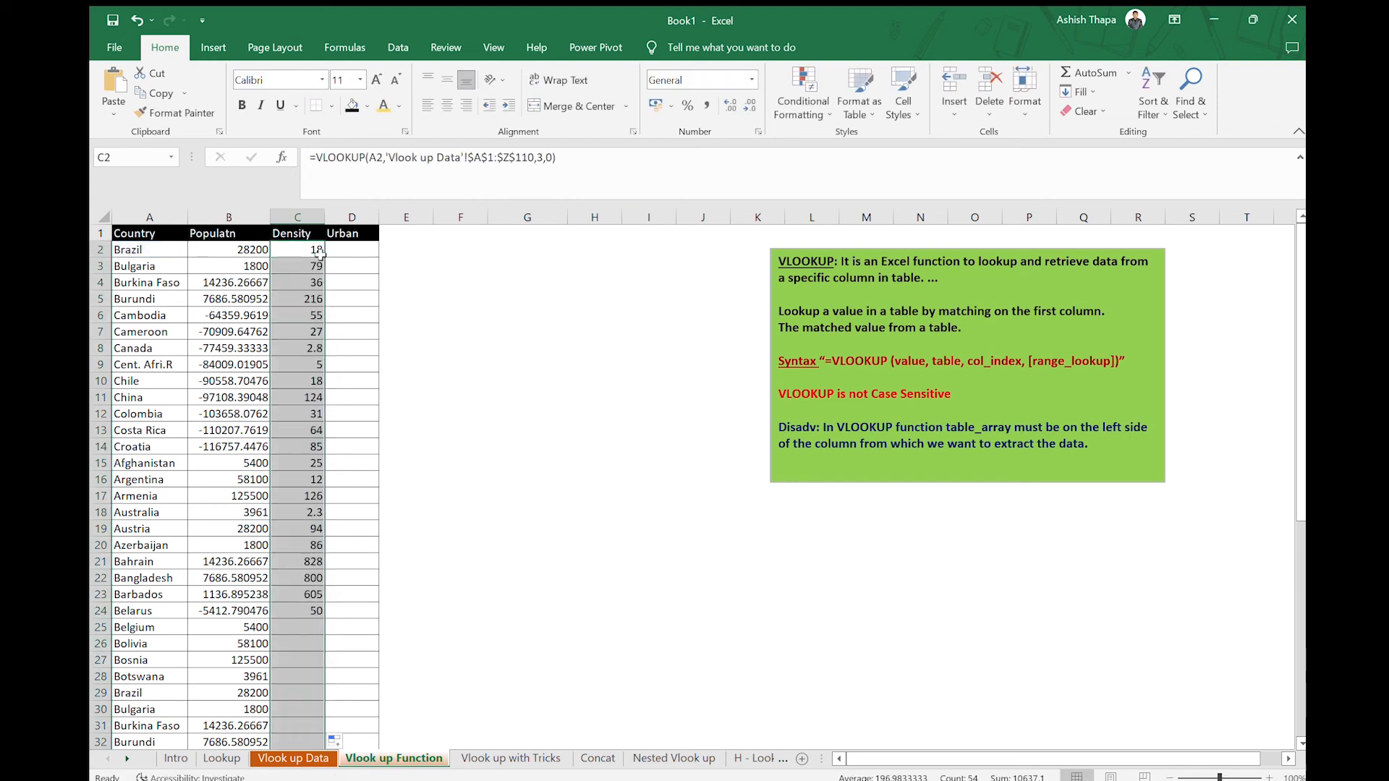
Paste the copied formula into D2 with column index 3 and copy it down the Urban column.
{"action": "left_click", "coordinate": [350, 250]}
{"action": "left_click", "coordinate": [372, 189]}
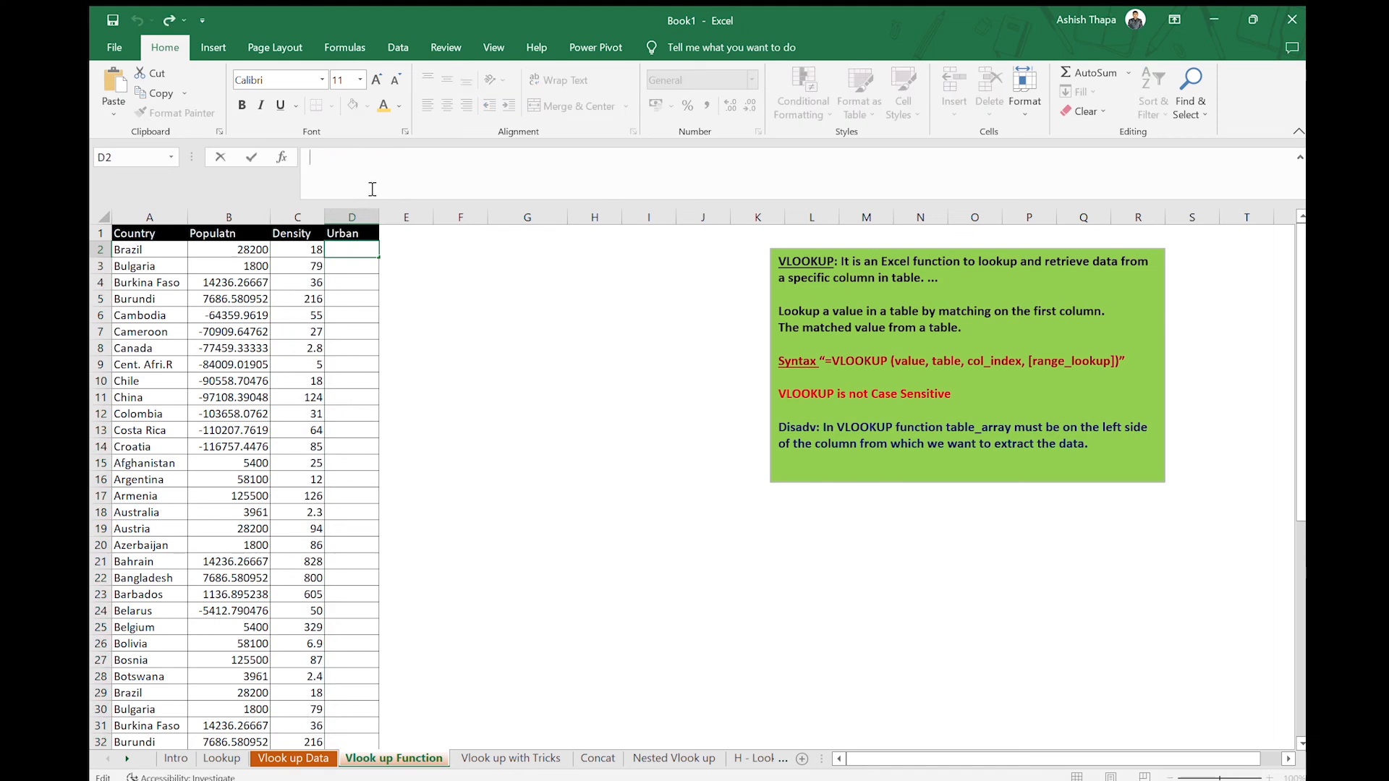
{"action": "key", "text": "ctrl+v"}
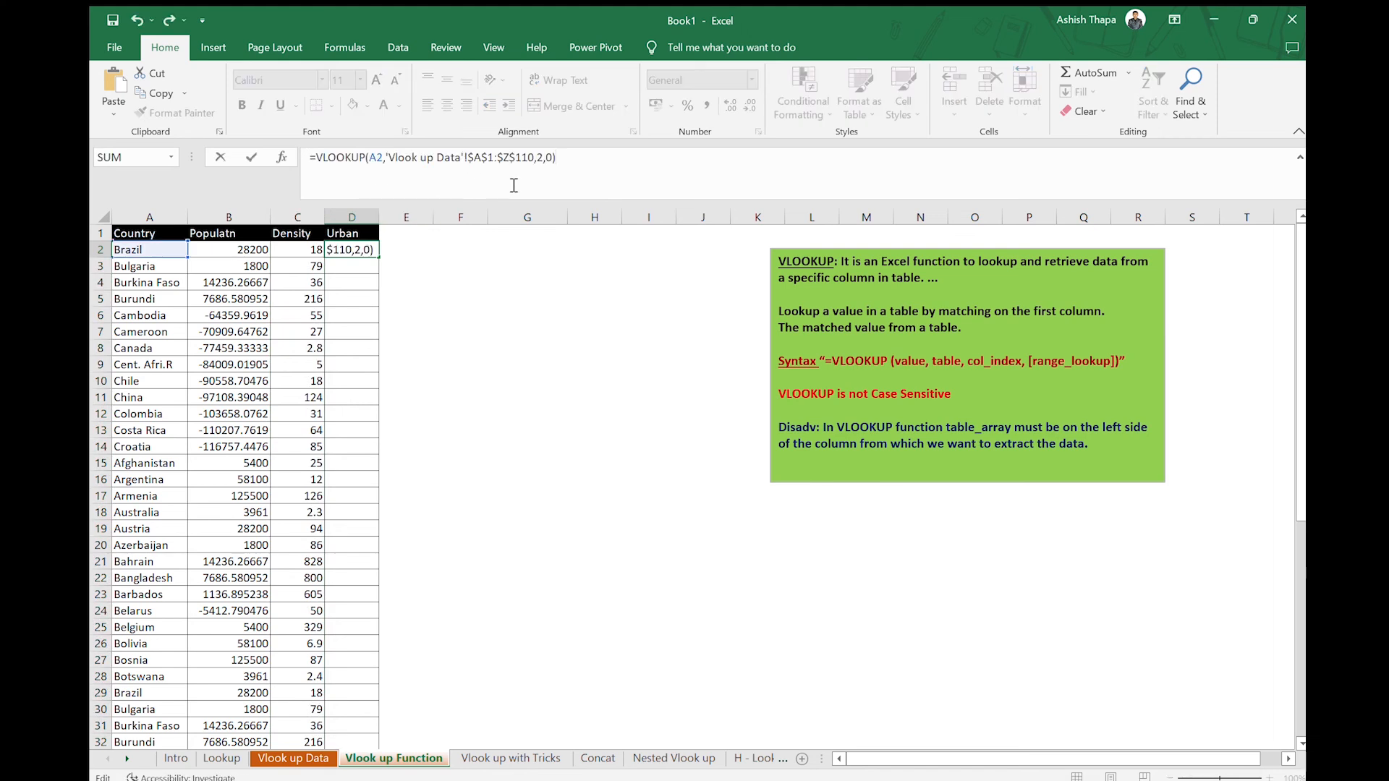
{"action": "left_click", "coordinate": [544, 162]}
{"action": "key", "text": "Delete"}
{"action": "type", "text": "3"}
{"action": "key", "text": "ctrl+Return"}
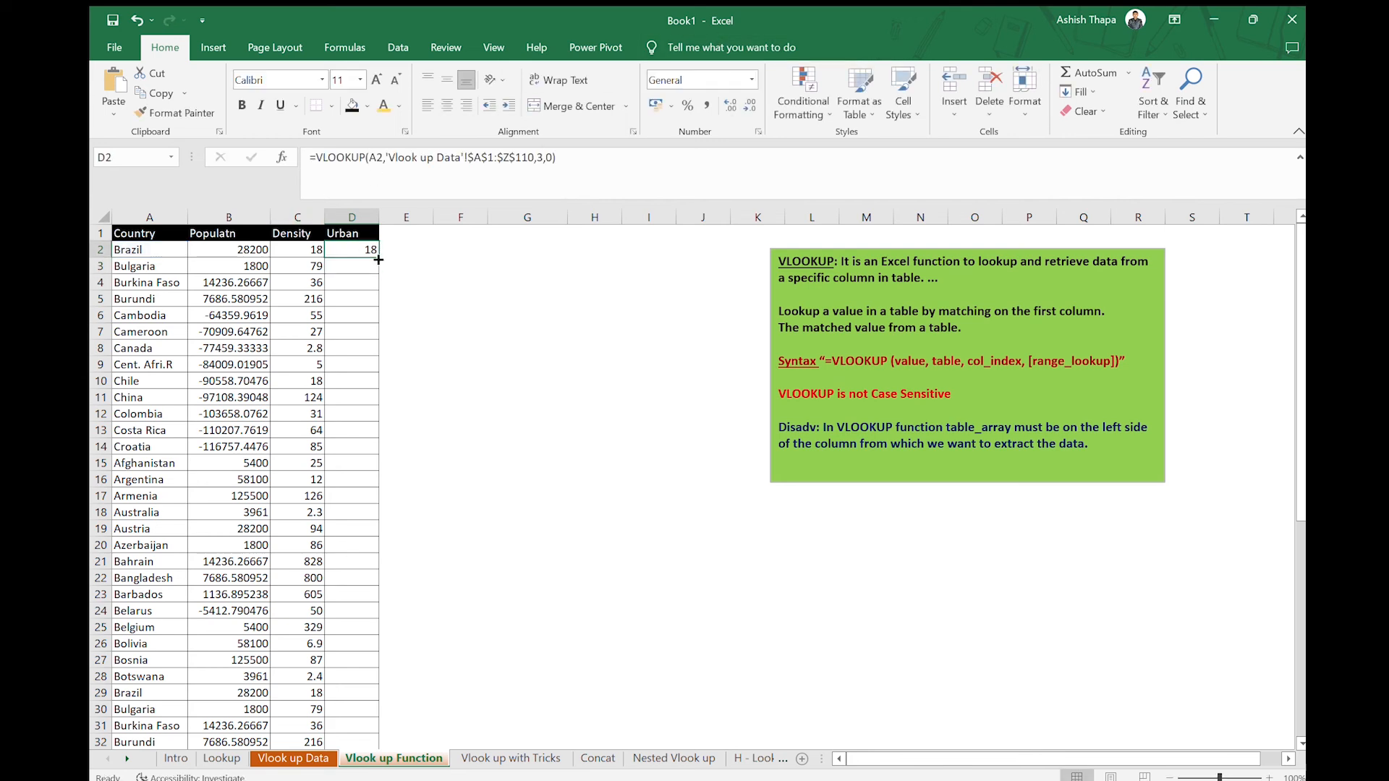
{"action": "double_click", "coordinate": [376, 254]}
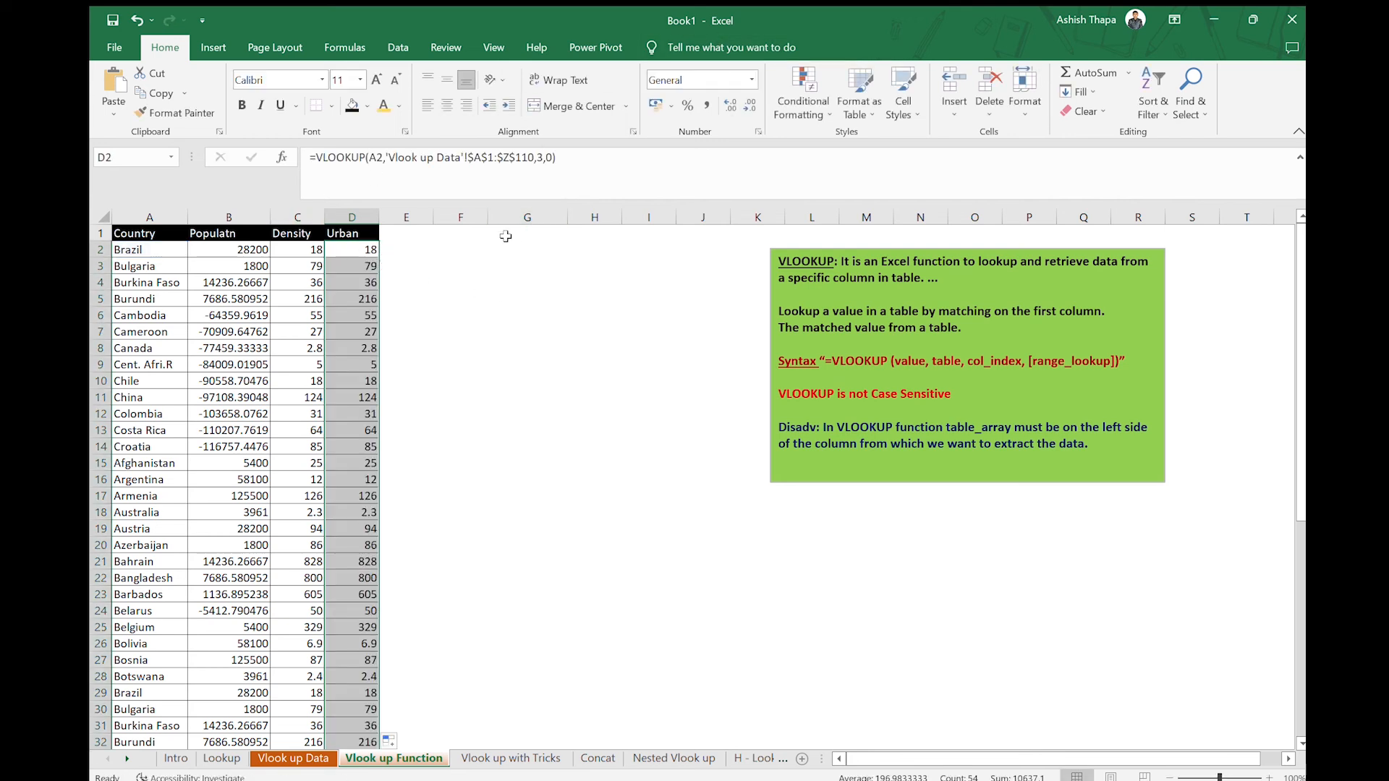
Compare the row 2 formulas and change the column index in Brazil's Urban formula, D2, to 4.
{"action": "left_click", "coordinate": [306, 249]}
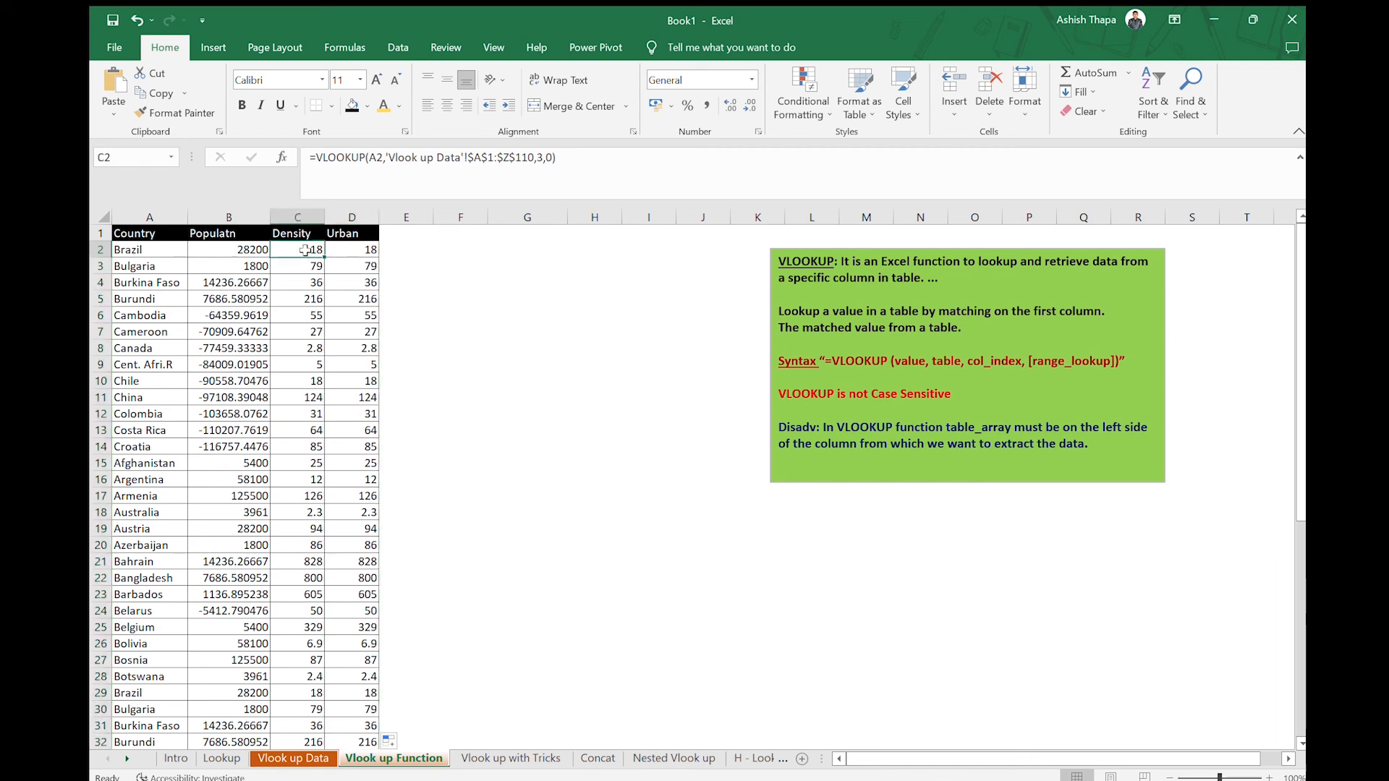
{"action": "left_click", "coordinate": [343, 249]}
{"action": "left_click", "coordinate": [311, 252]}
{"action": "left_click", "coordinate": [256, 248]}
{"action": "left_click", "coordinate": [295, 249]}
{"action": "left_click", "coordinate": [346, 250]}
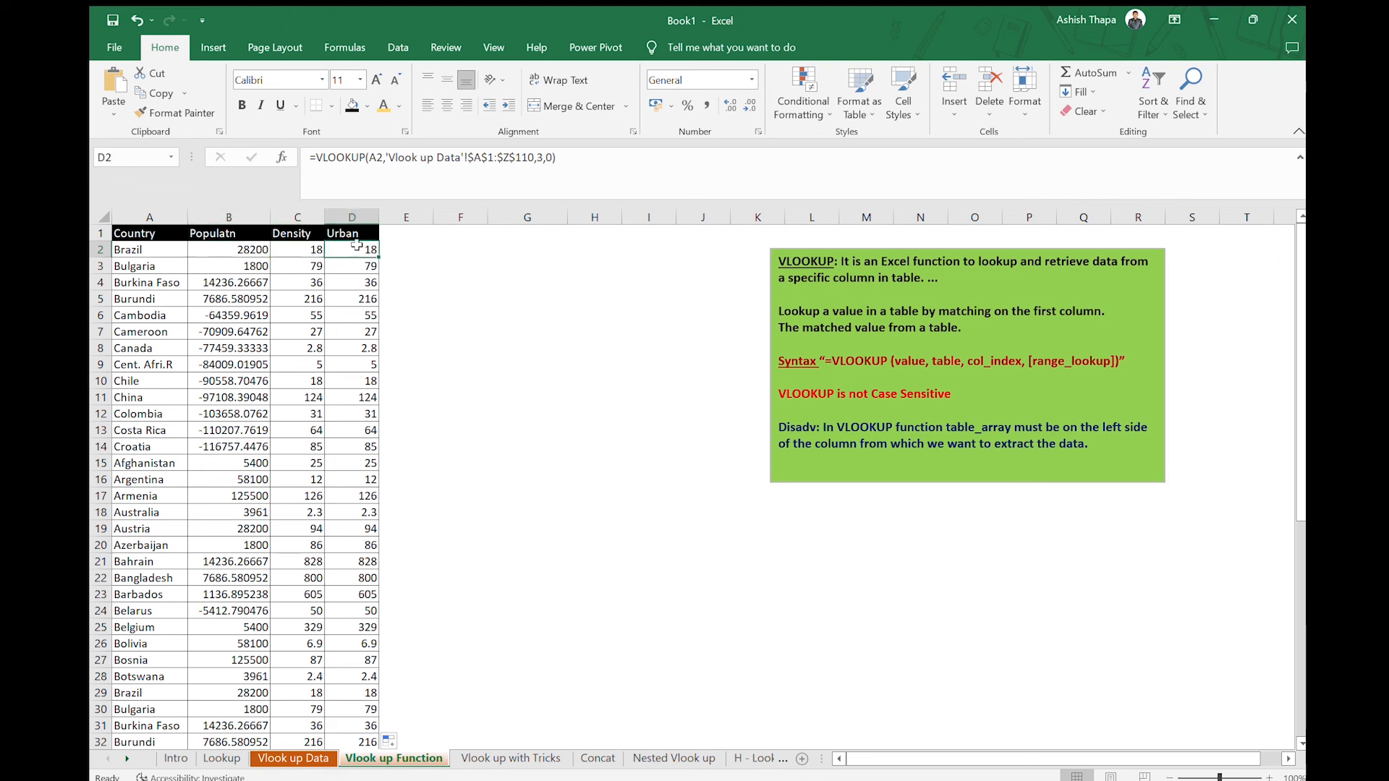
{"action": "left_click", "coordinate": [542, 159]}
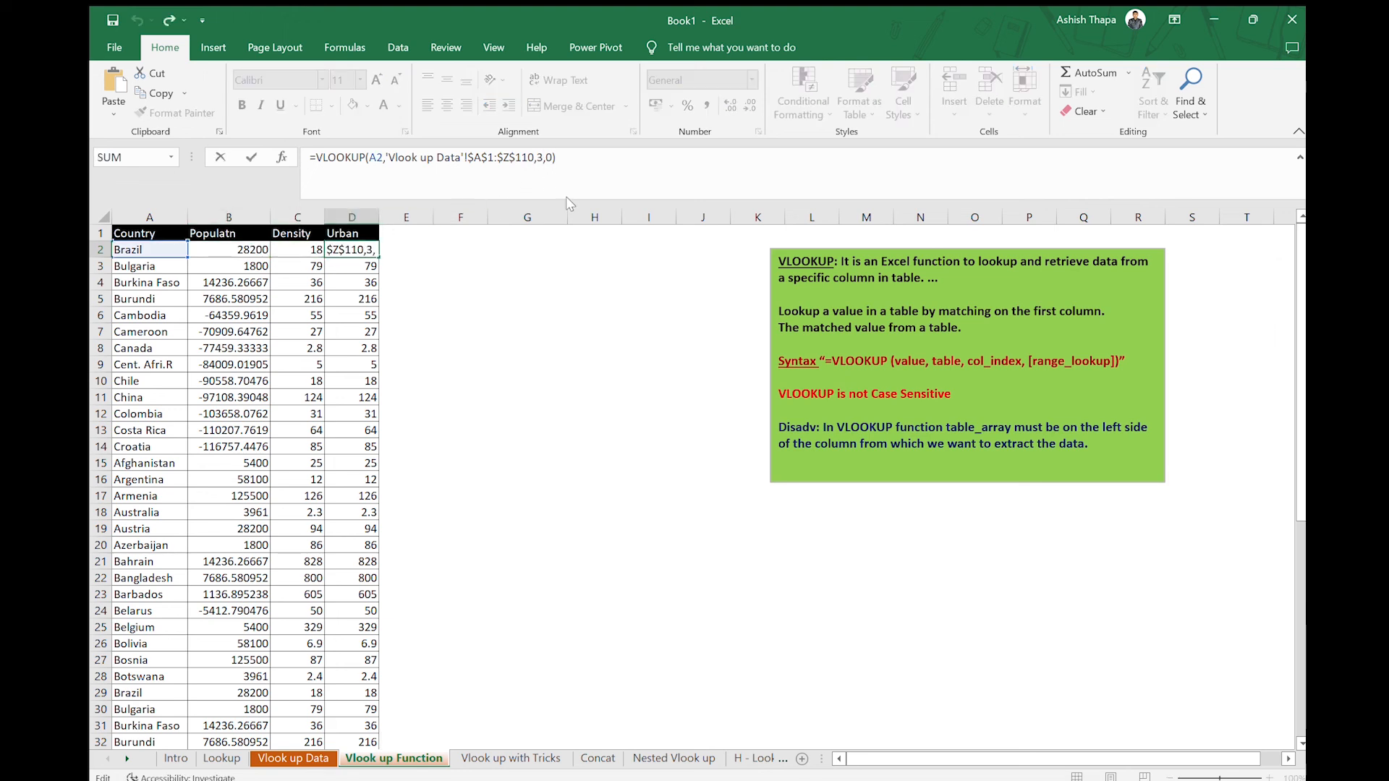
{"action": "key", "text": "BackSpace"}
{"action": "type", "text": "4"}
{"action": "key", "text": "Return"}
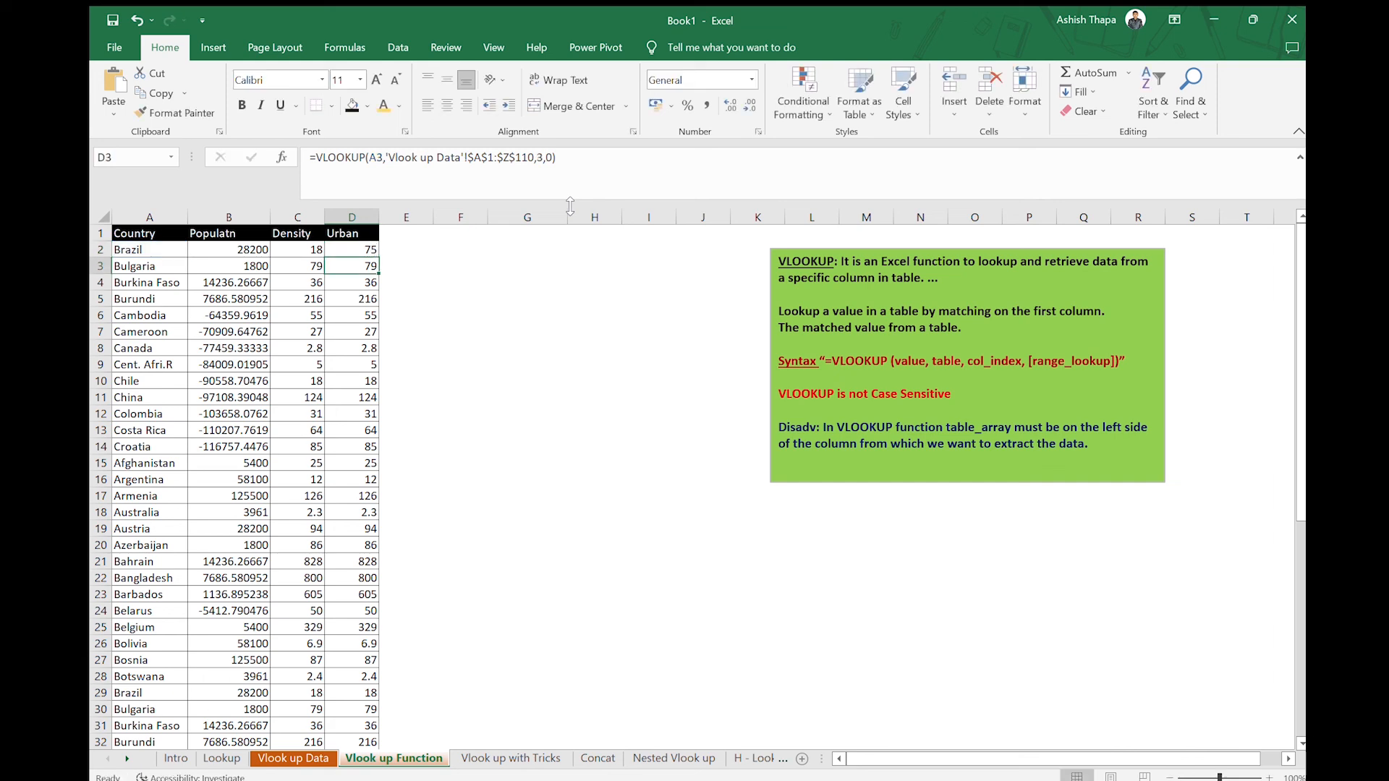
Copy the D2 formula down the Urban column and look over the retrieved Populatn, Density and Urban values.
{"action": "left_click", "coordinate": [360, 251]}
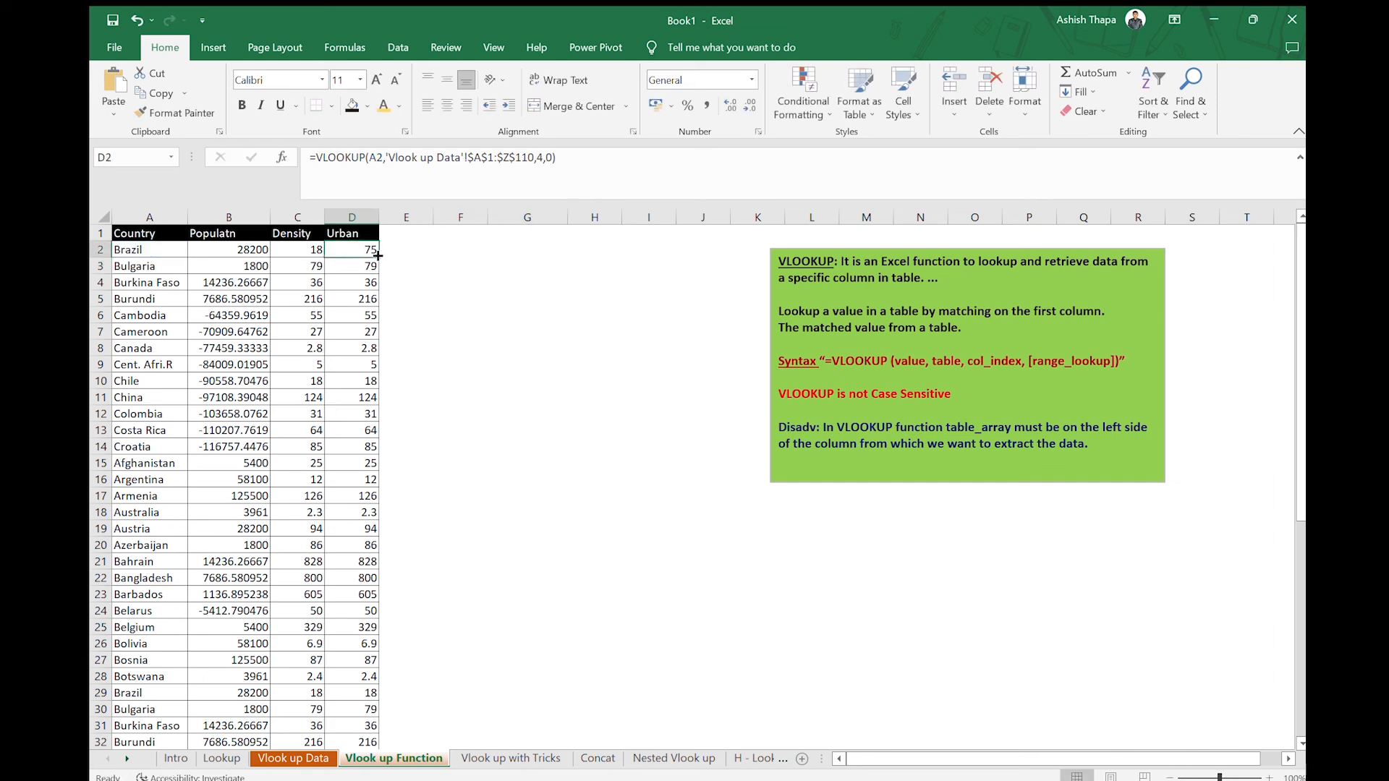
{"action": "double_click", "coordinate": [377, 255]}
{"action": "left_click", "coordinate": [522, 443]}
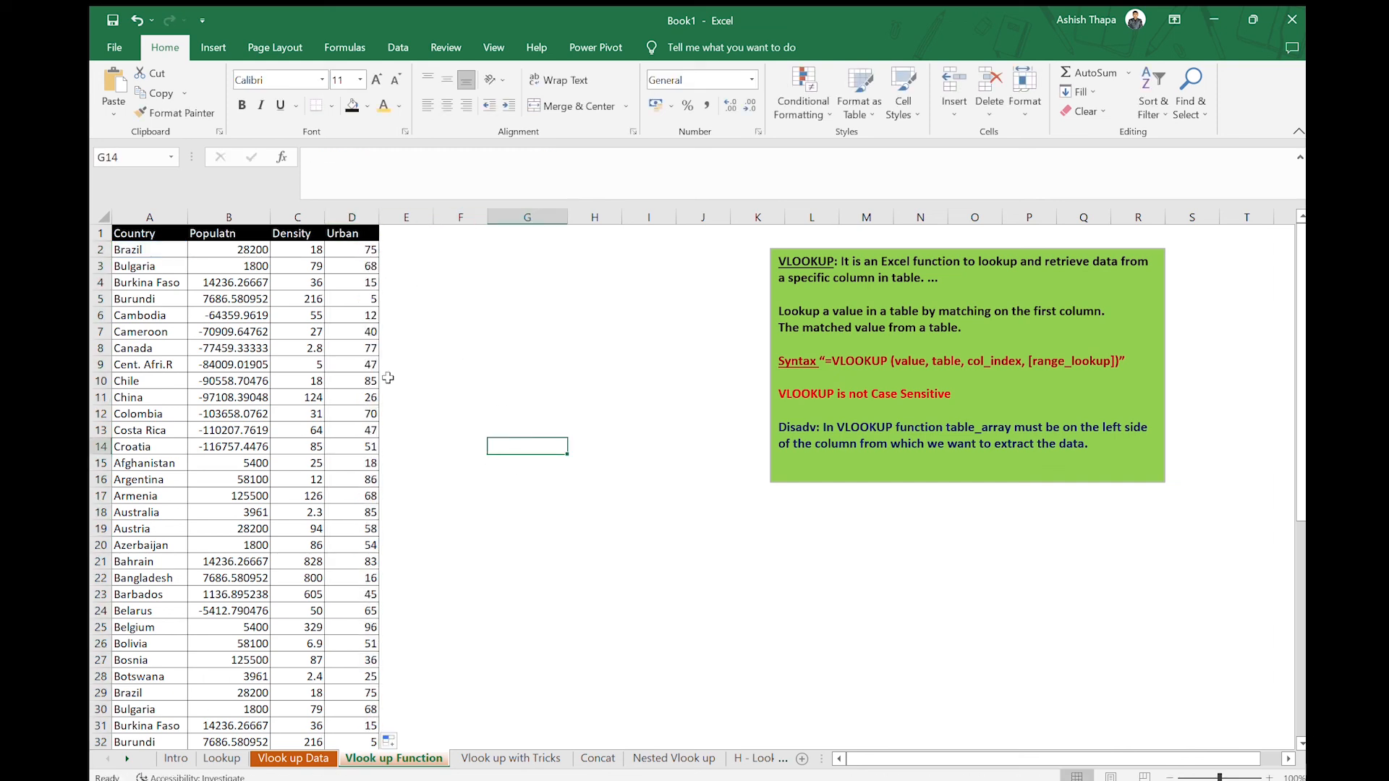
{"action": "left_click", "coordinate": [311, 248]}
{"action": "left_click", "coordinate": [247, 253]}
{"action": "left_click", "coordinate": [327, 254]}
{"action": "scroll", "coordinate": [353, 412], "scroll_direction": "down", "scroll_amount": 2}
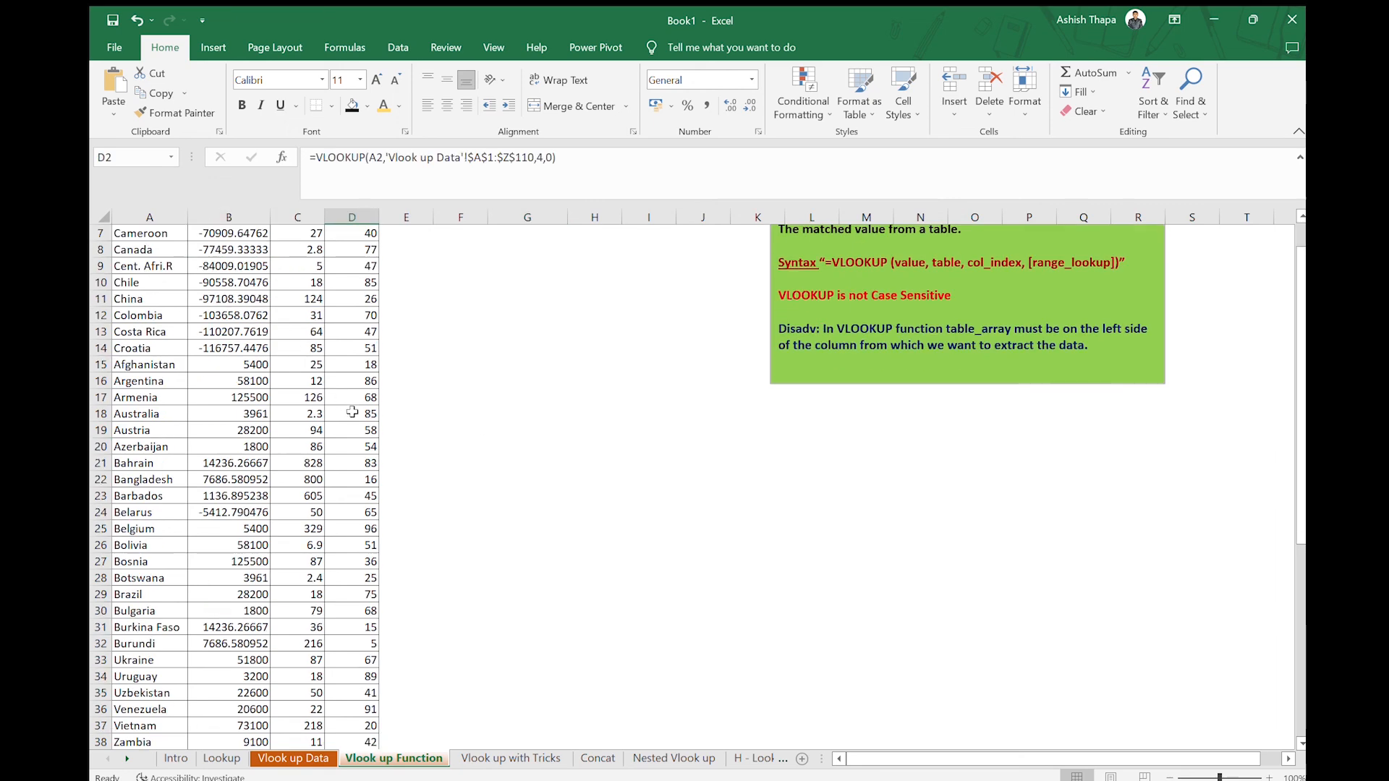
{"action": "scroll", "coordinate": [352, 412], "scroll_direction": "down", "scroll_amount": 1}
{"action": "scroll", "coordinate": [355, 409], "scroll_direction": "up", "scroll_amount": 3}
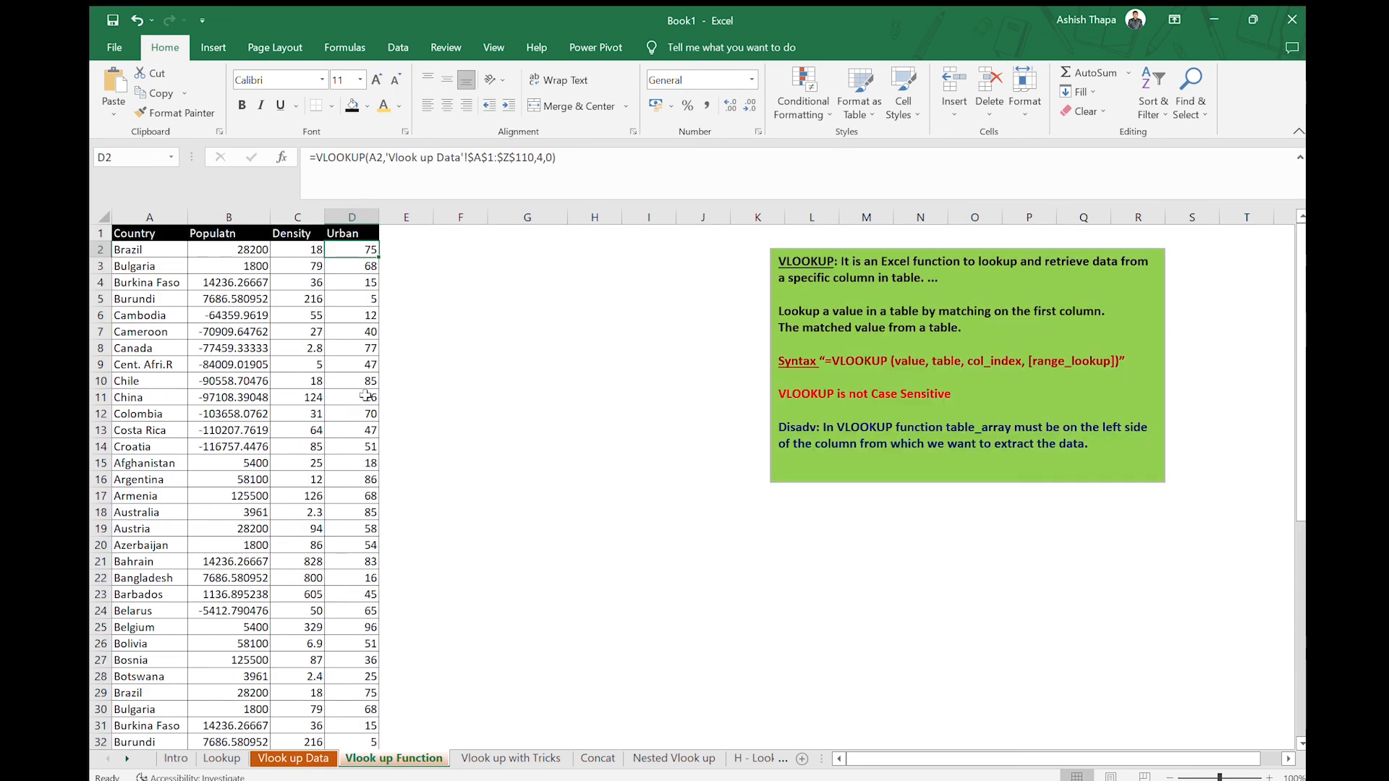